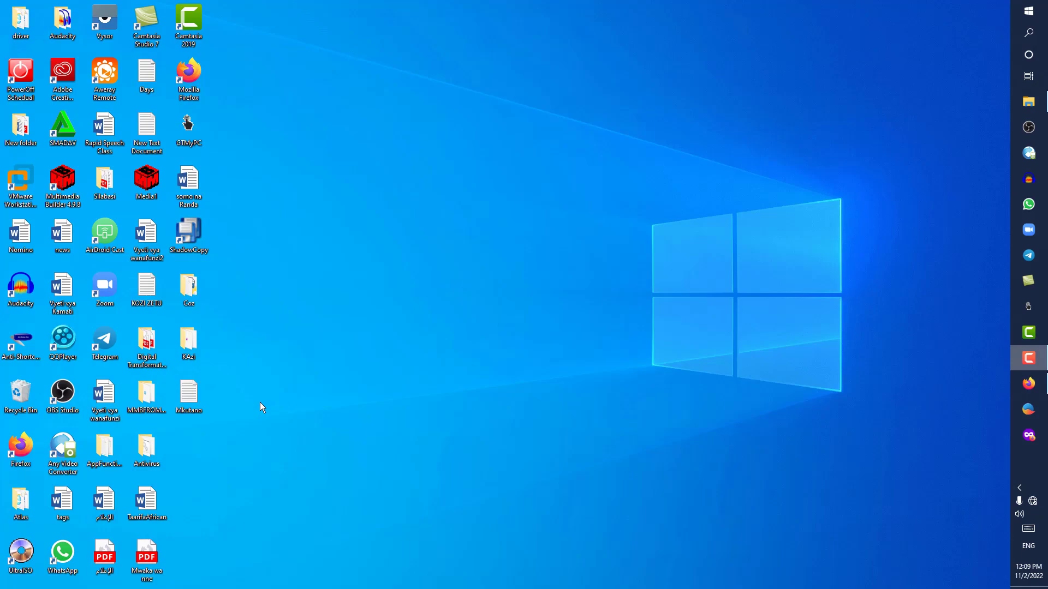
Find OneNote 2016 in the list of all installed apps and launch it.
key(super)
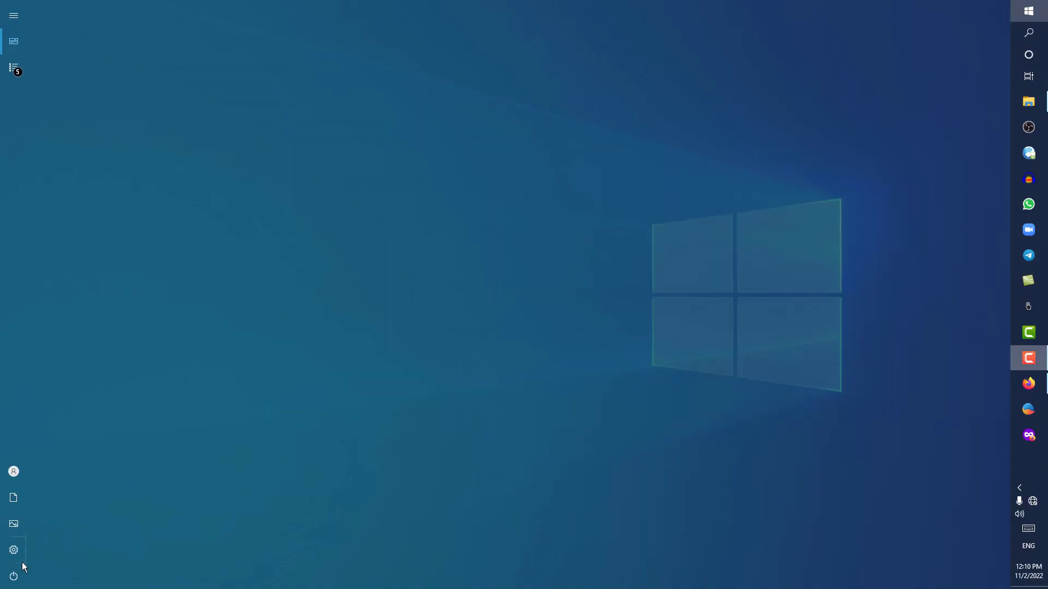
mouse_move(10, 71)
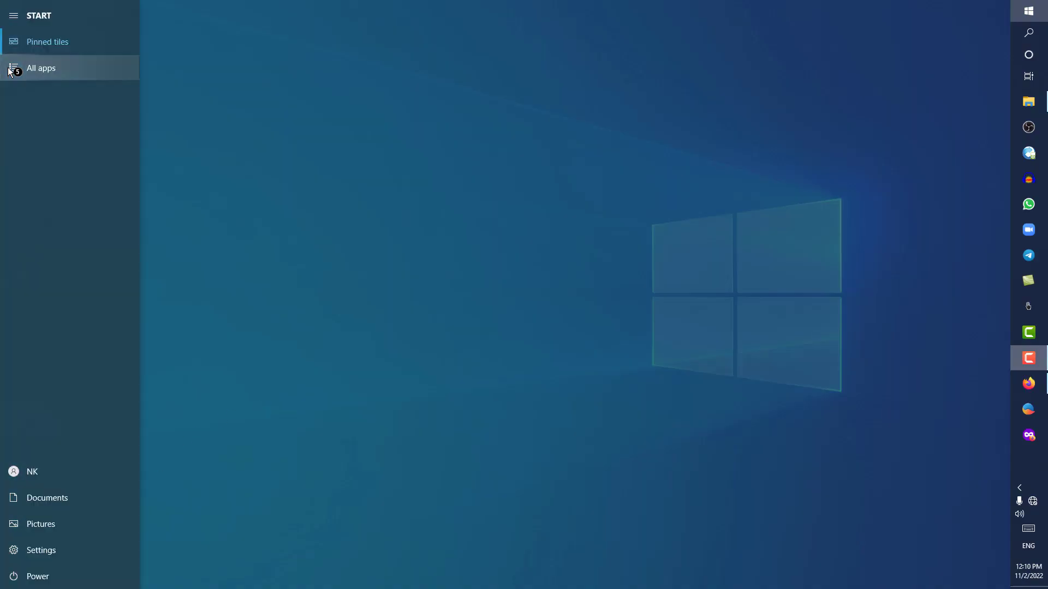
click(58, 68)
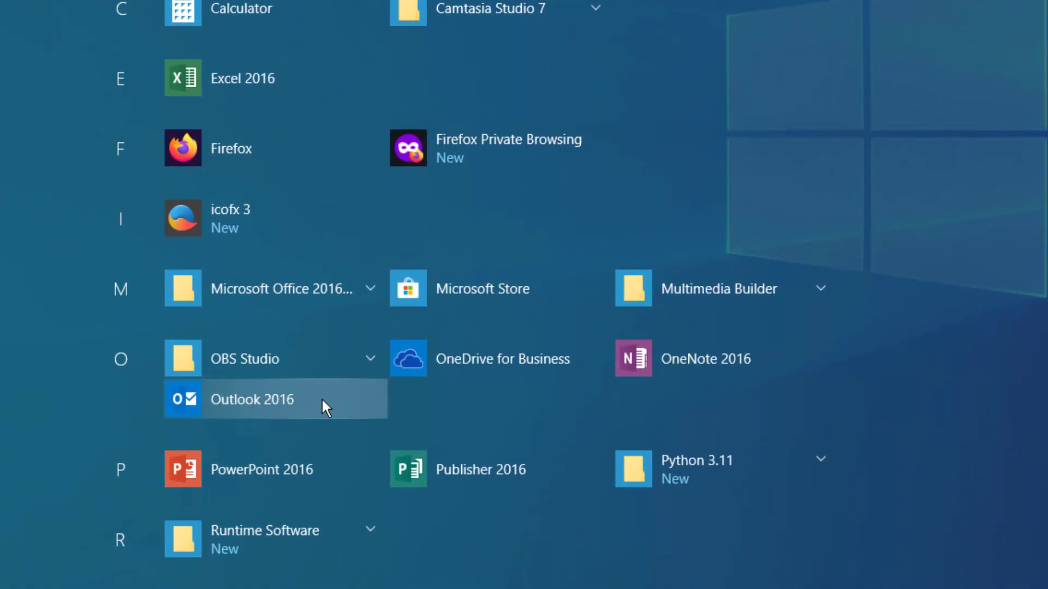
click(707, 361)
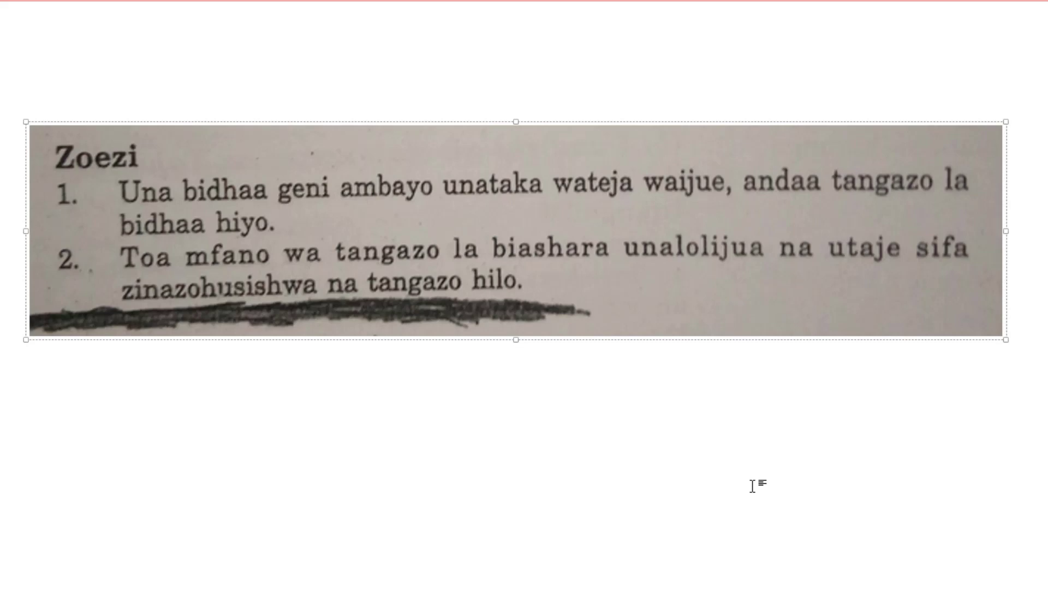
Review the alternative text of the Zoezi picture and copy the text from the picture.
right_click(425, 238)
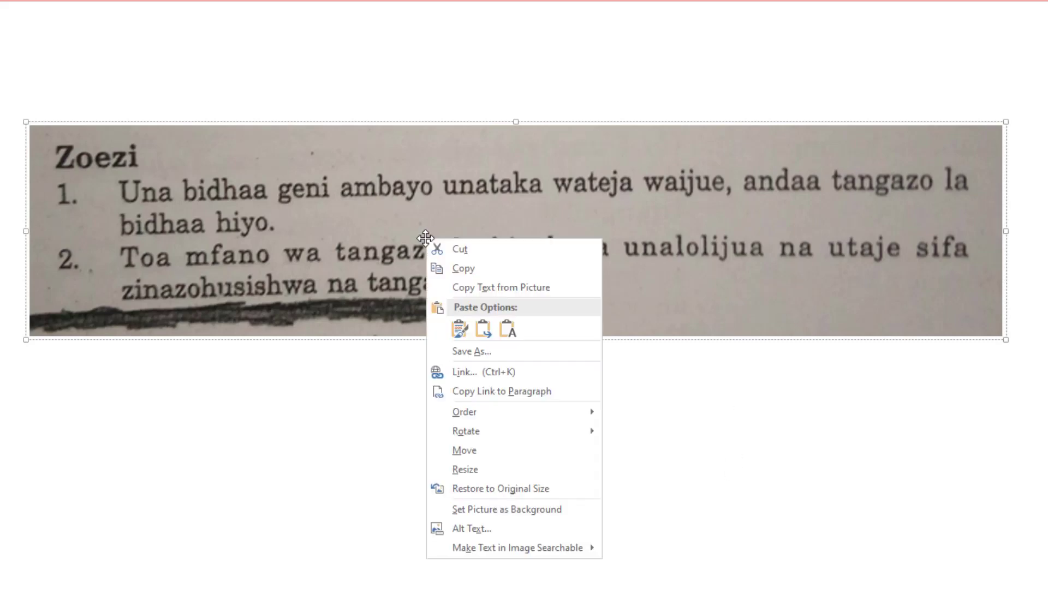
click(454, 529)
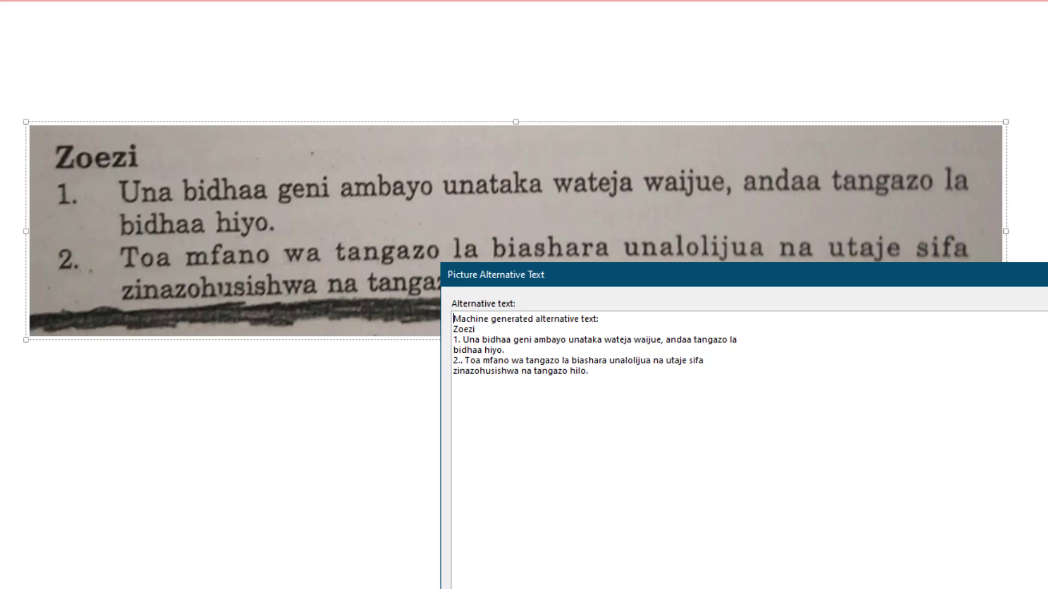
key(Escape)
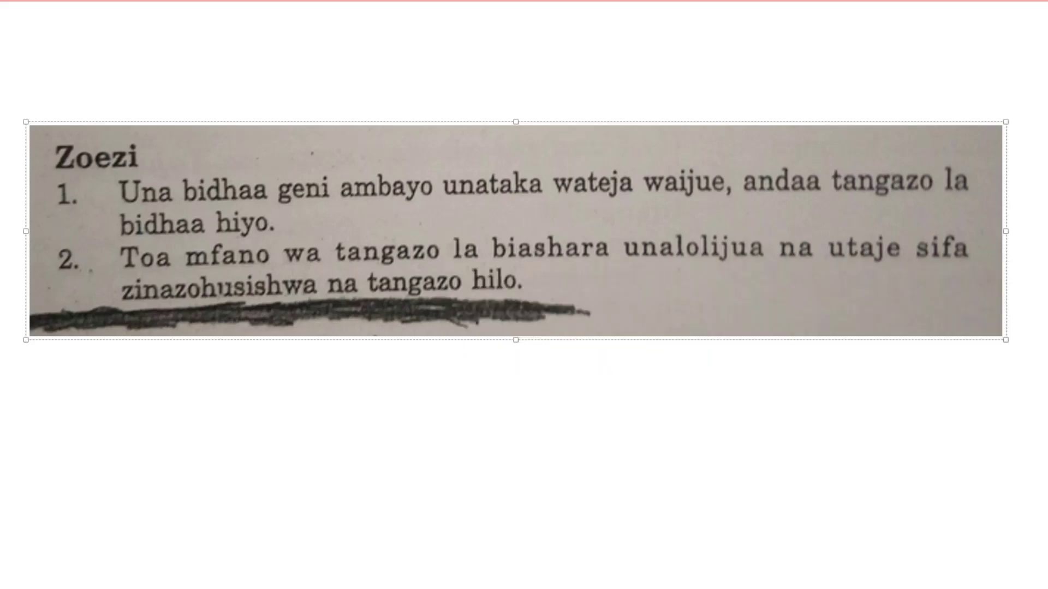
right_click(358, 243)
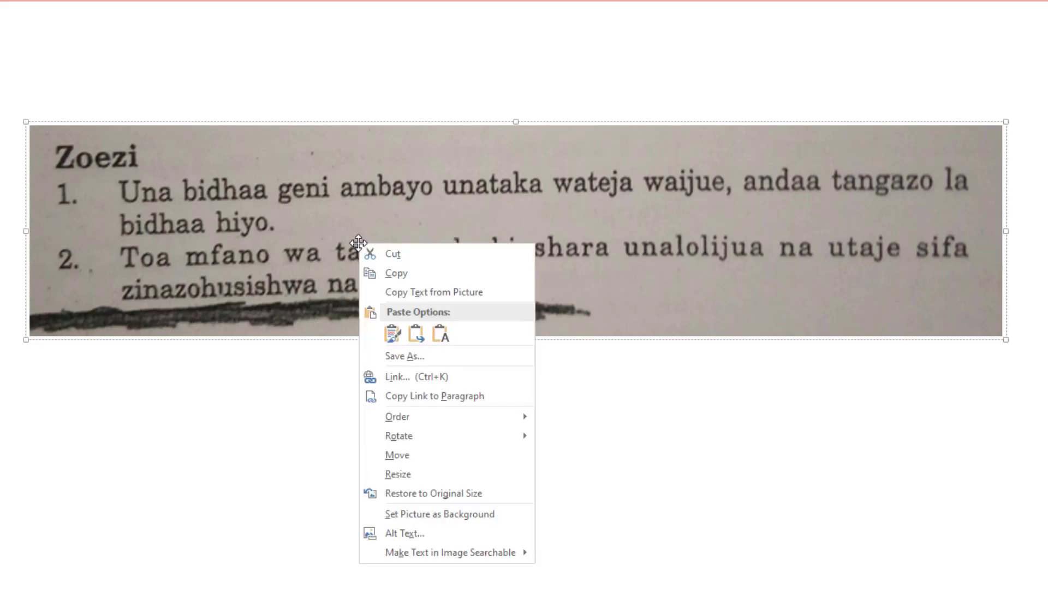
click(434, 293)
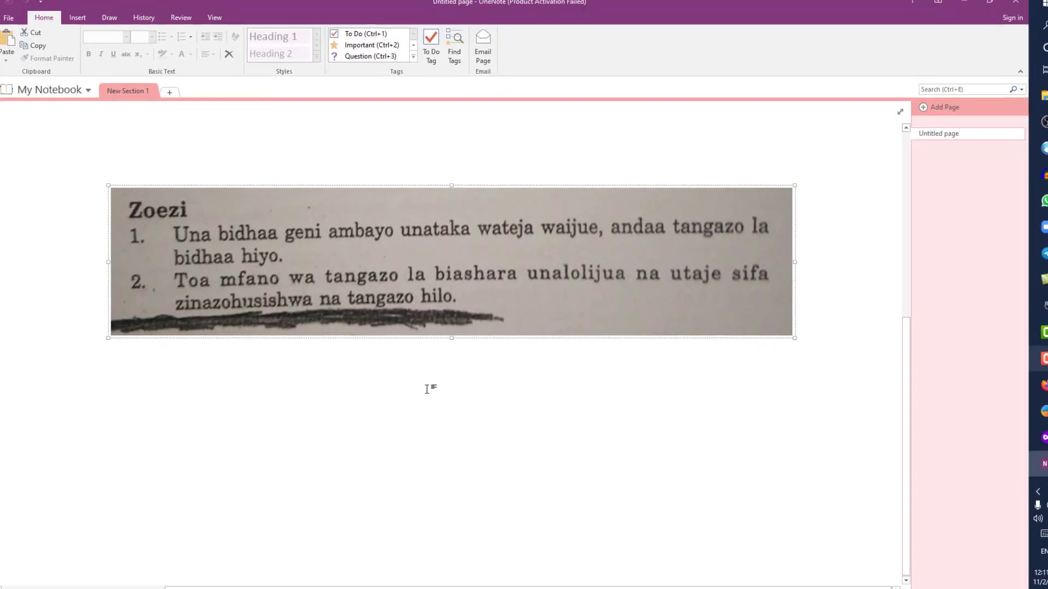
Launch Word 2016 from the list of installed apps and create a blank document.
key(super)
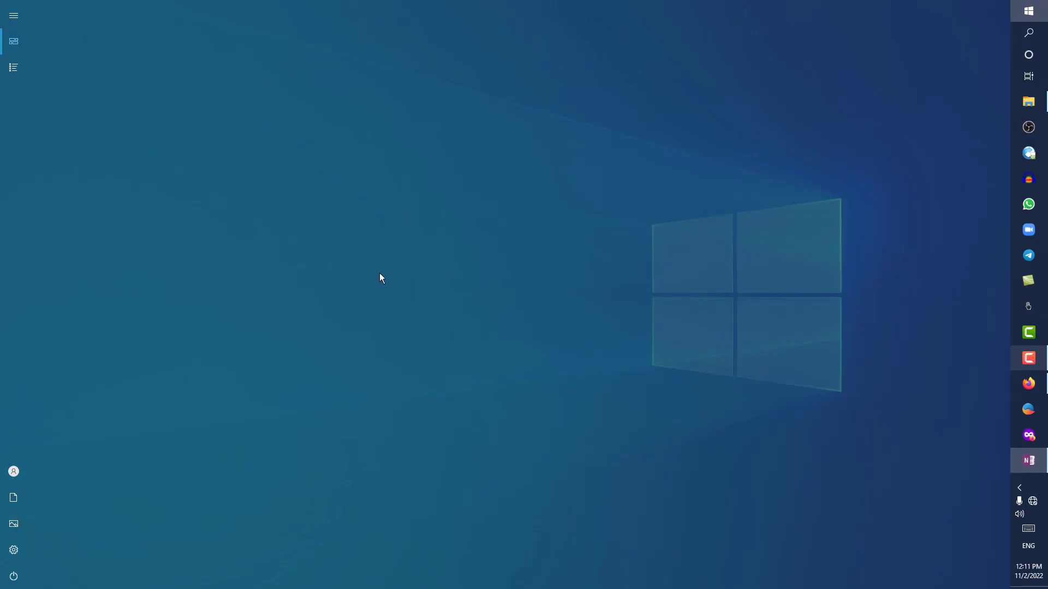
click(24, 70)
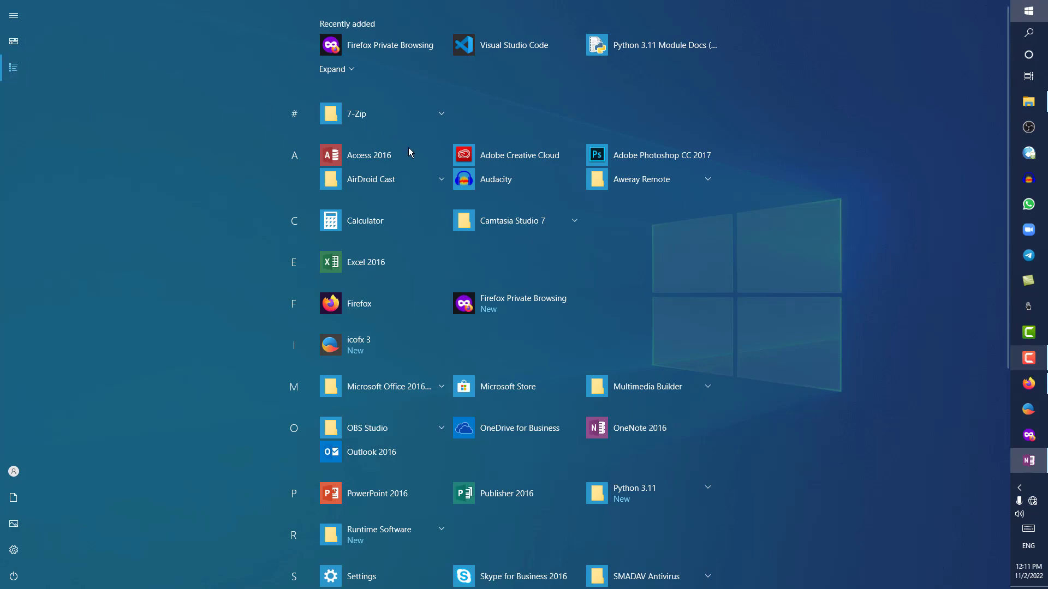
scroll(529, 423, down, 5)
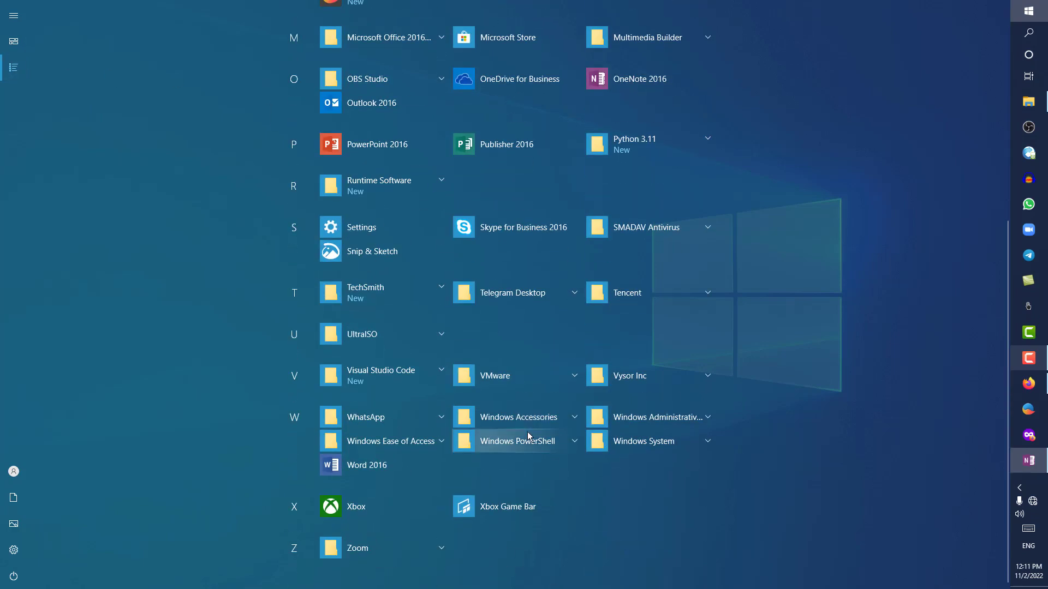
click(380, 467)
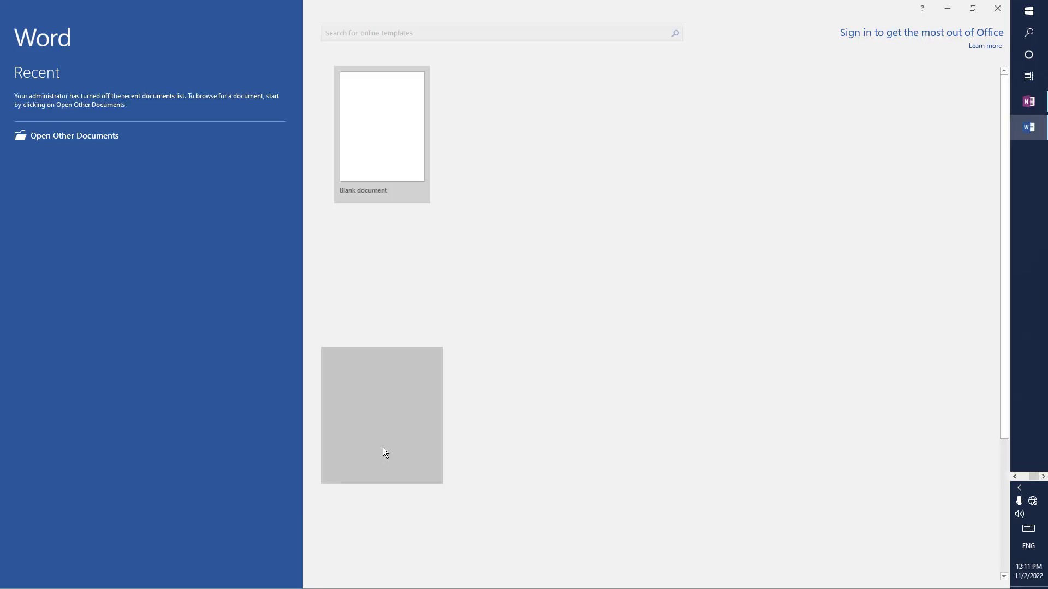
click(633, 175)
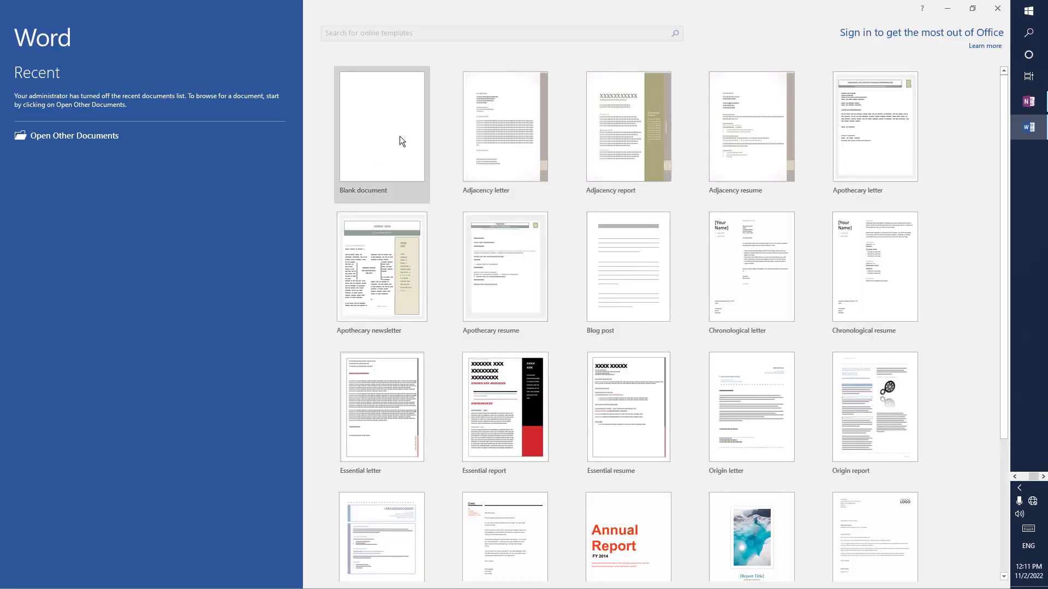
click(400, 136)
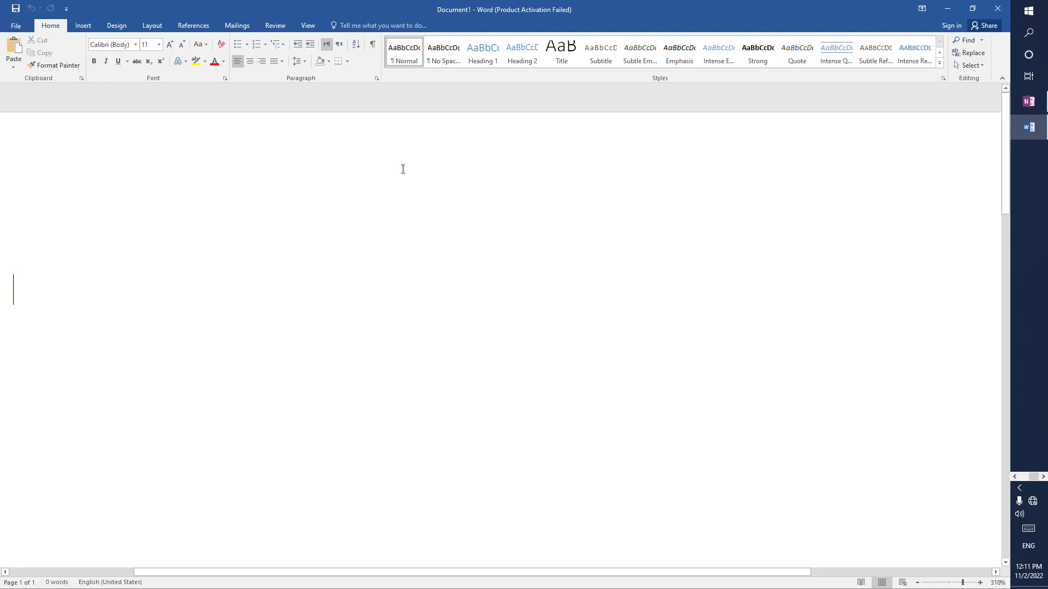
Check the copied text on the Office clipboard and paste it into the blank document.
click(83, 79)
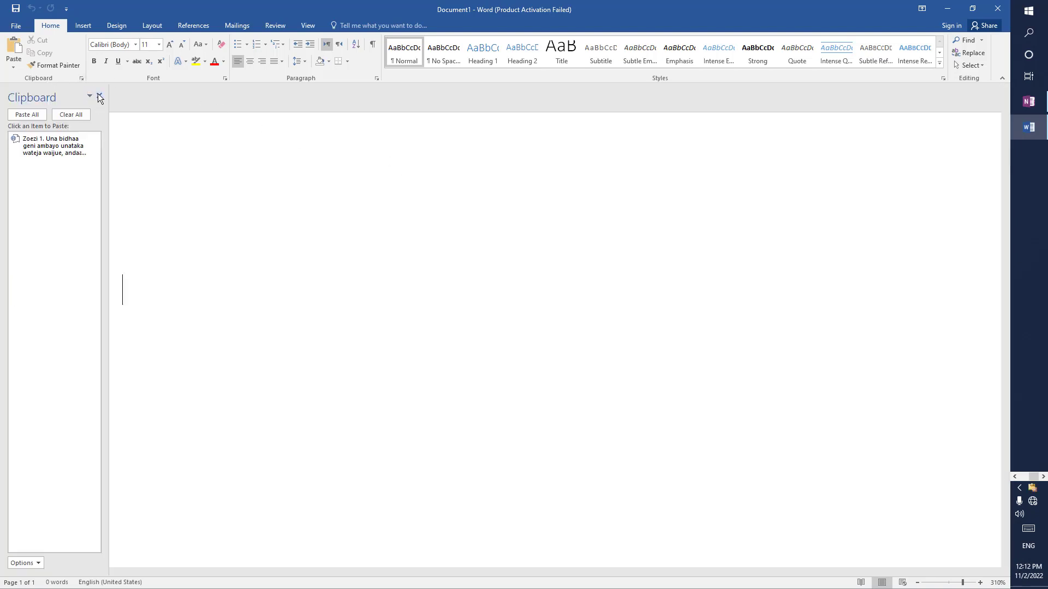
click(99, 95)
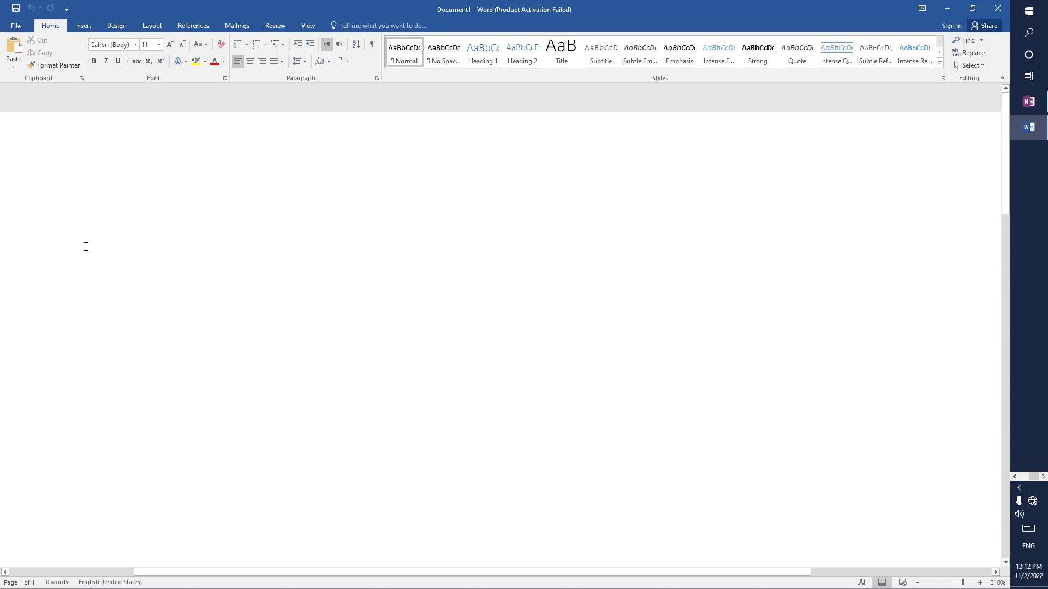
key(ctrl+v)
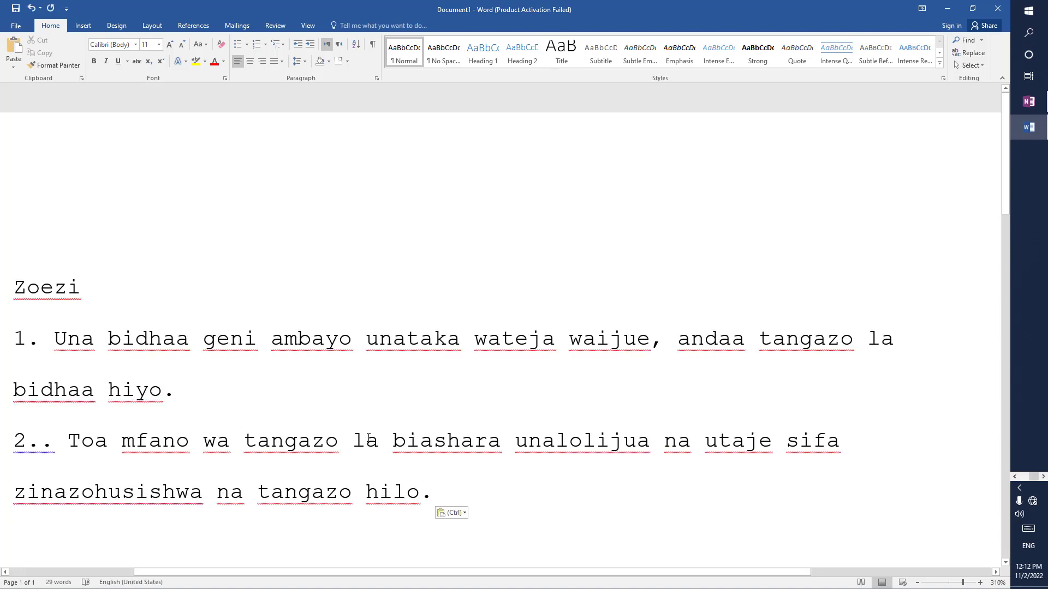
Switch back to OneNote, open the Zoezi picture's alternative text, and move the dialog below the picture.
click(1021, 107)
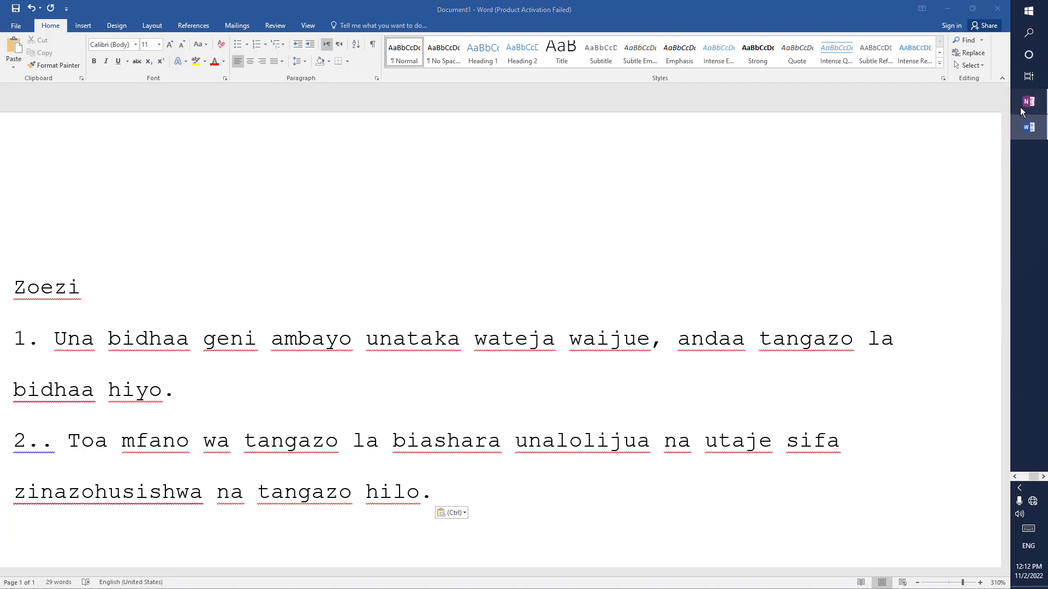
right_click(456, 270)
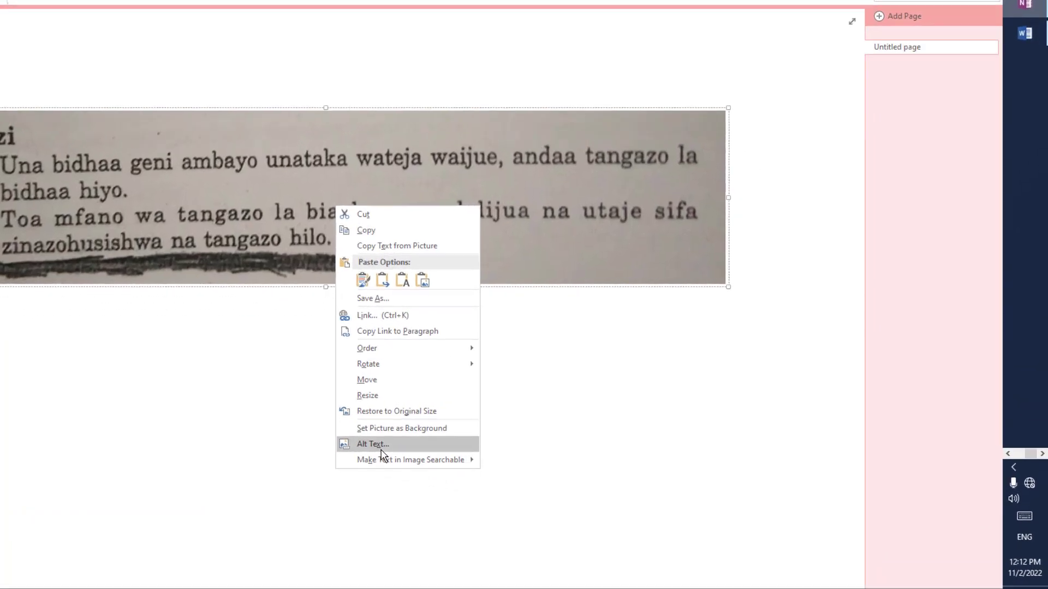
click(382, 450)
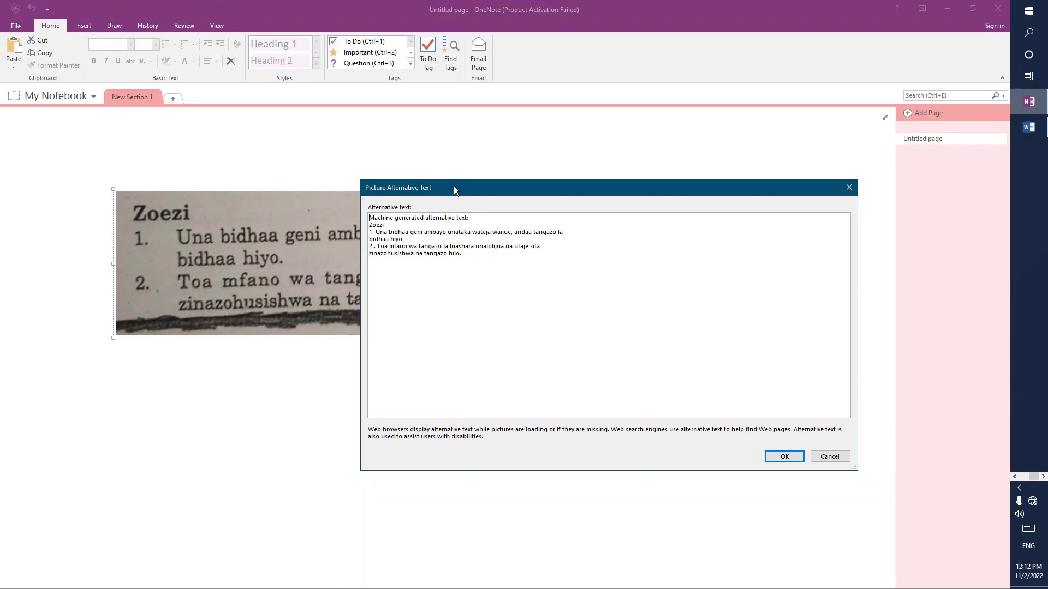
drag(453, 187, 307, 348)
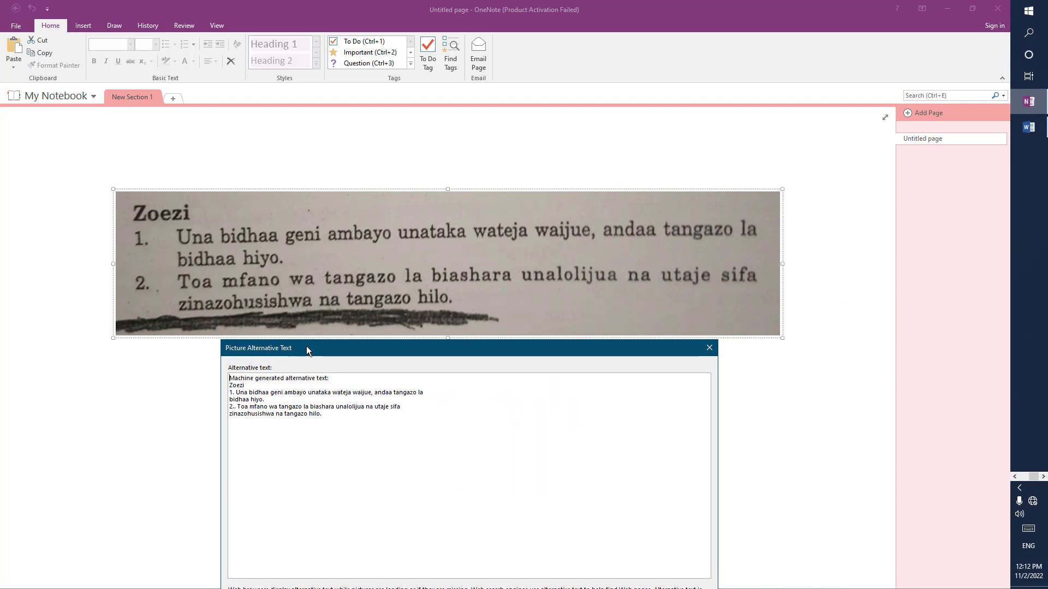
Try removing the "Machine generated alternative text:" line from the picture's alternative text, and close the dialog without saving.
drag(344, 379, 180, 361)
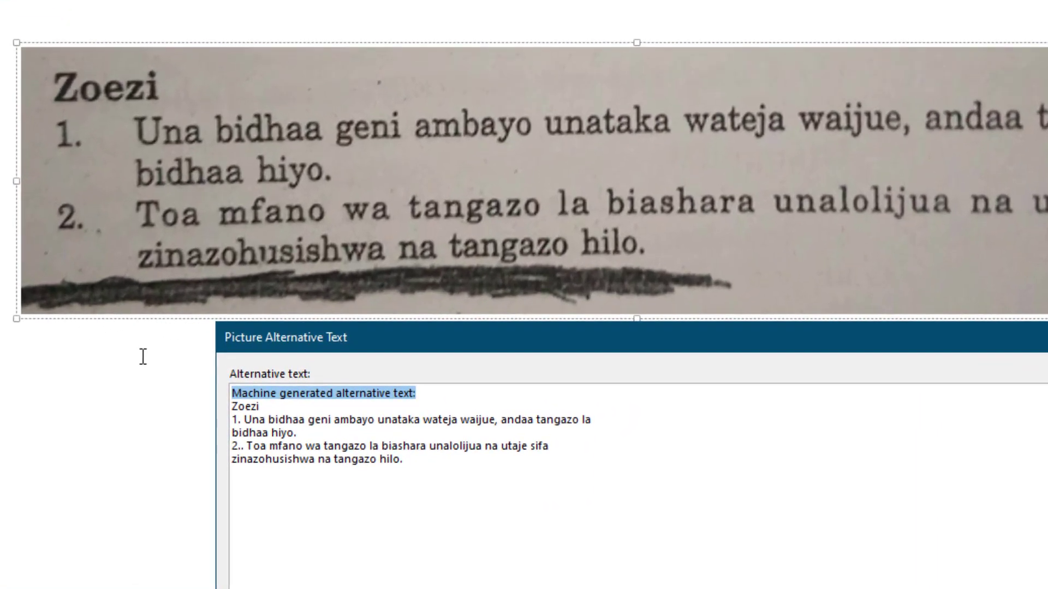
key(Delete)
key(Delete)
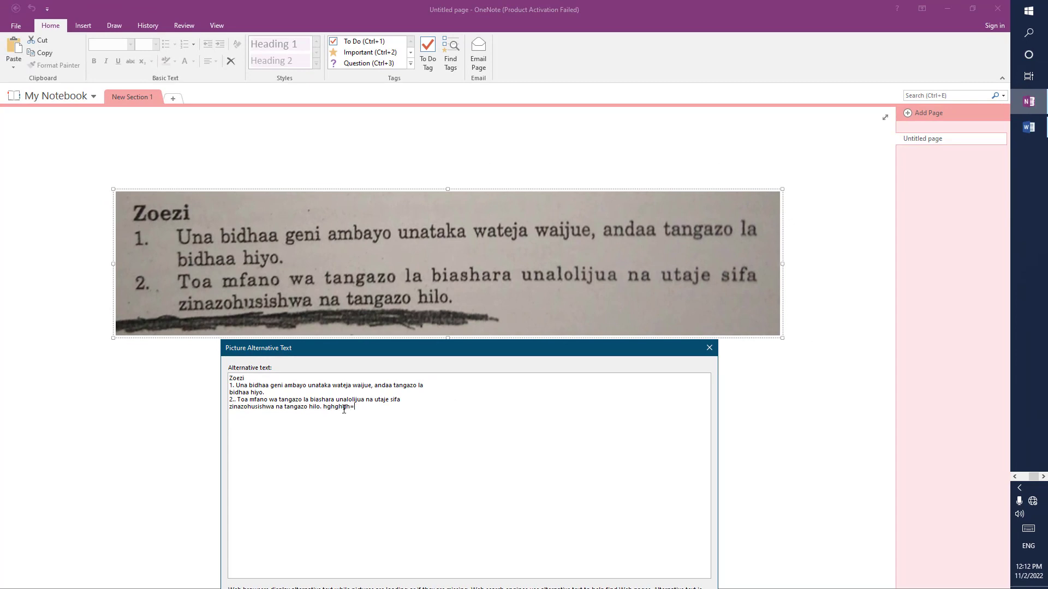
key(BackSpace)
key(BackSpace)
key(BackSpace)
click(709, 348)
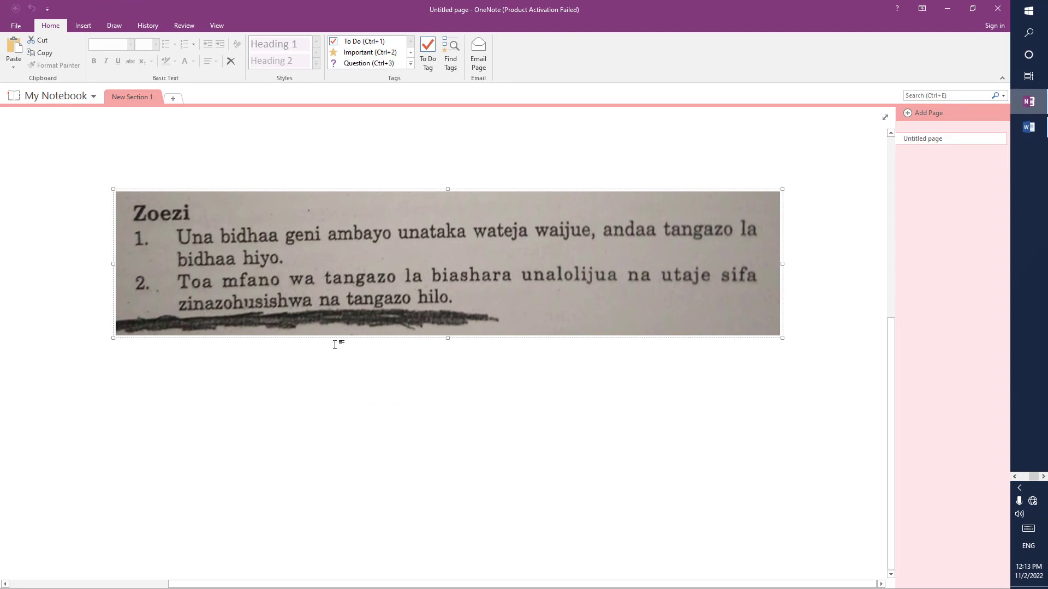
Delete the Zoezi picture from the page, place the cursor in the empty area, and show the insert commands.
key(Escape)
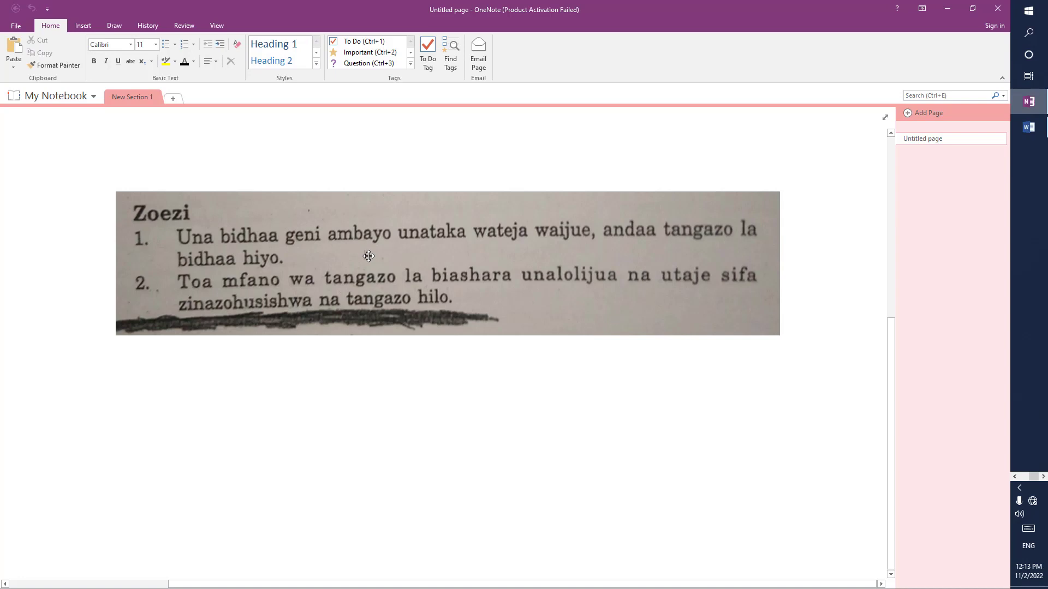
click(368, 256)
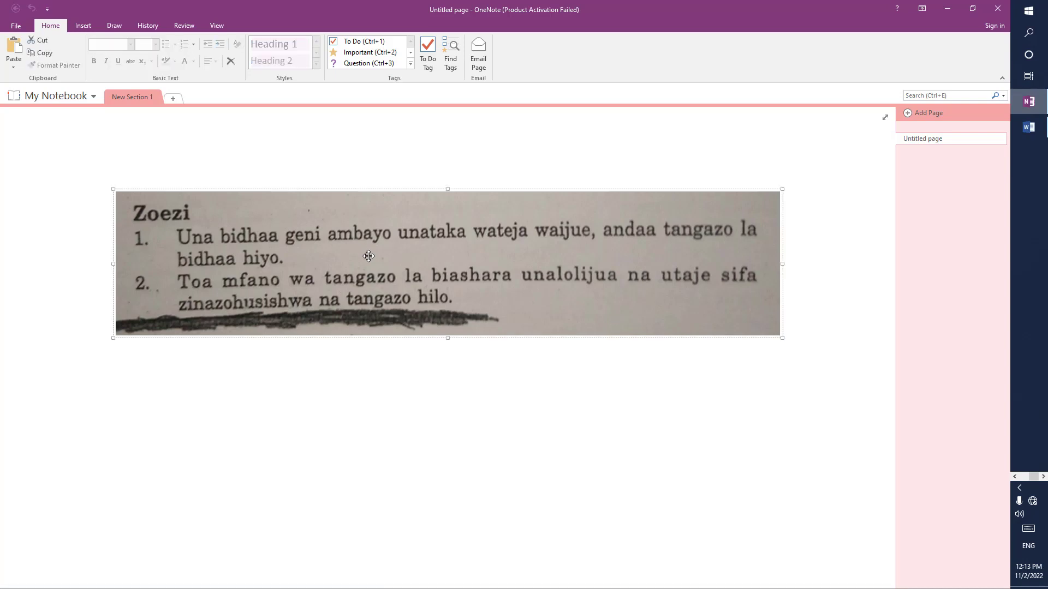
key(Delete)
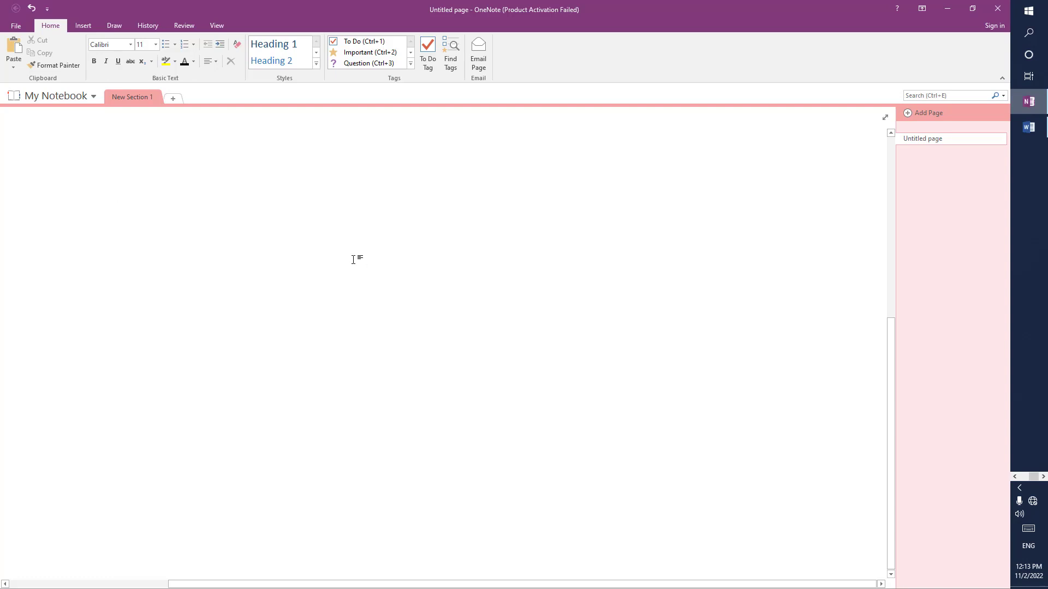
click(353, 260)
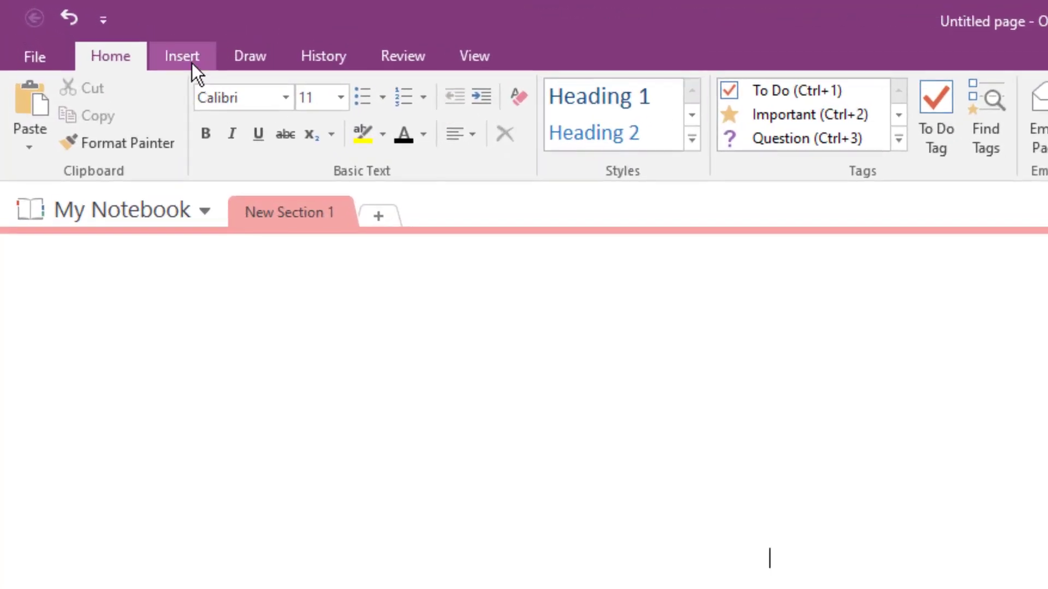
click(192, 63)
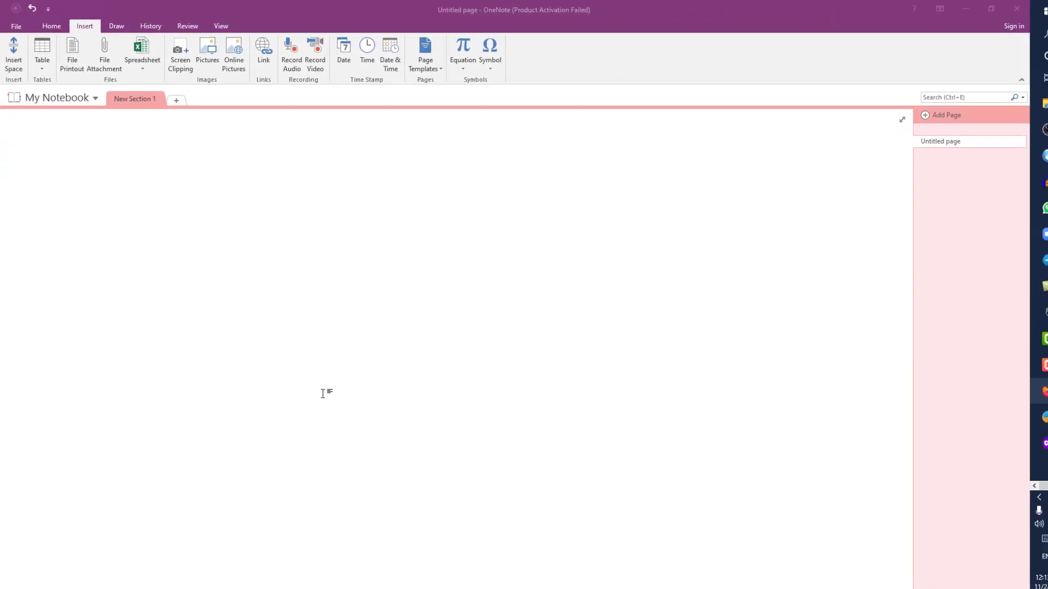
Switch to Firefox, search for "tanzania" in a new tab, and browse the image results to the Africa map marking Tanzania.
click(1032, 392)
key(ctrl+t)
text(ta)
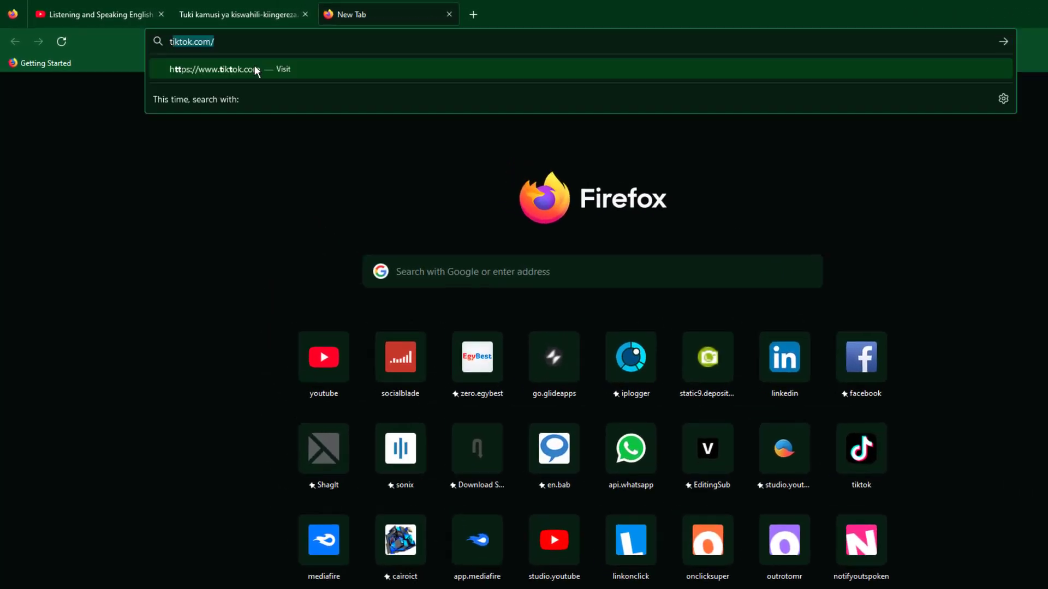
text(nzania)
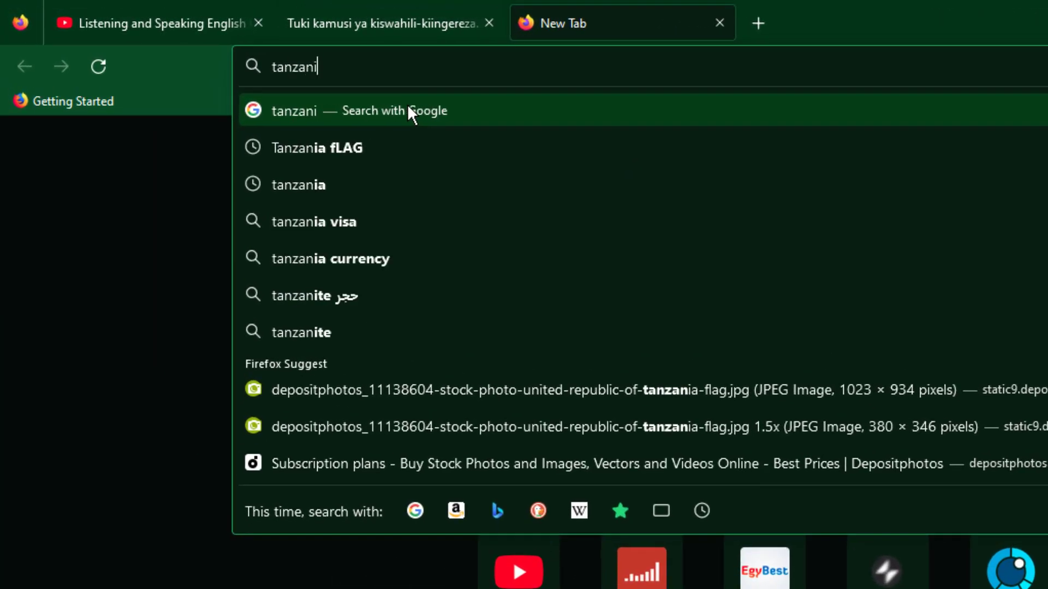
key(Return)
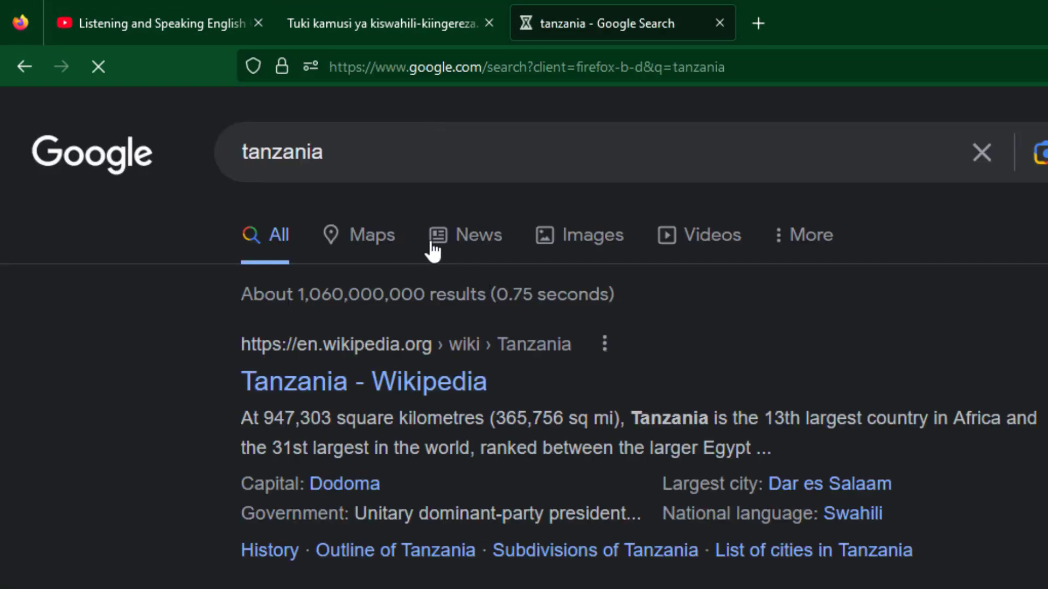
click(565, 240)
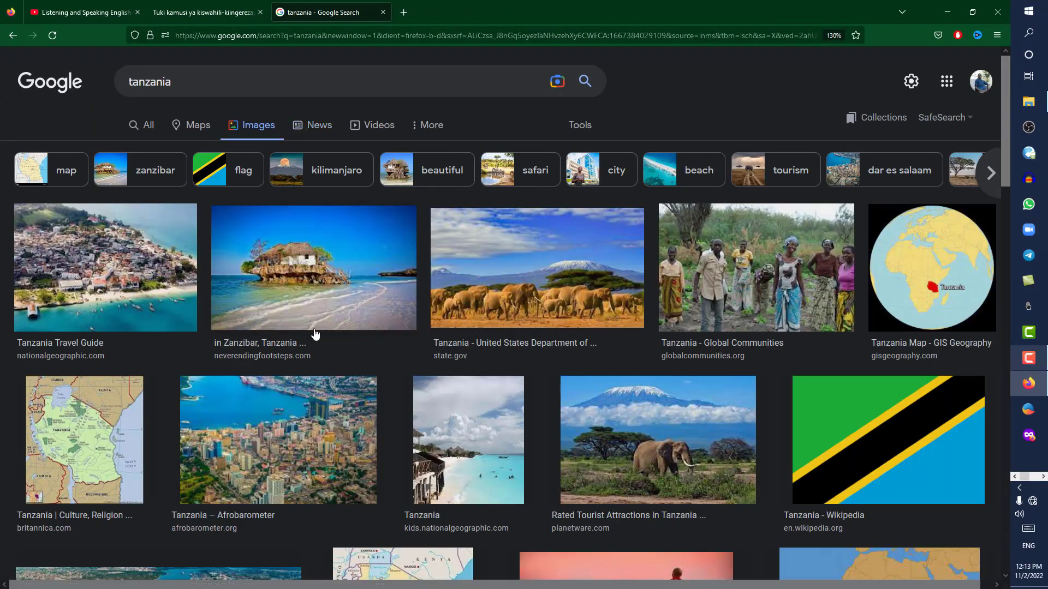
scroll(314, 398, down, 5)
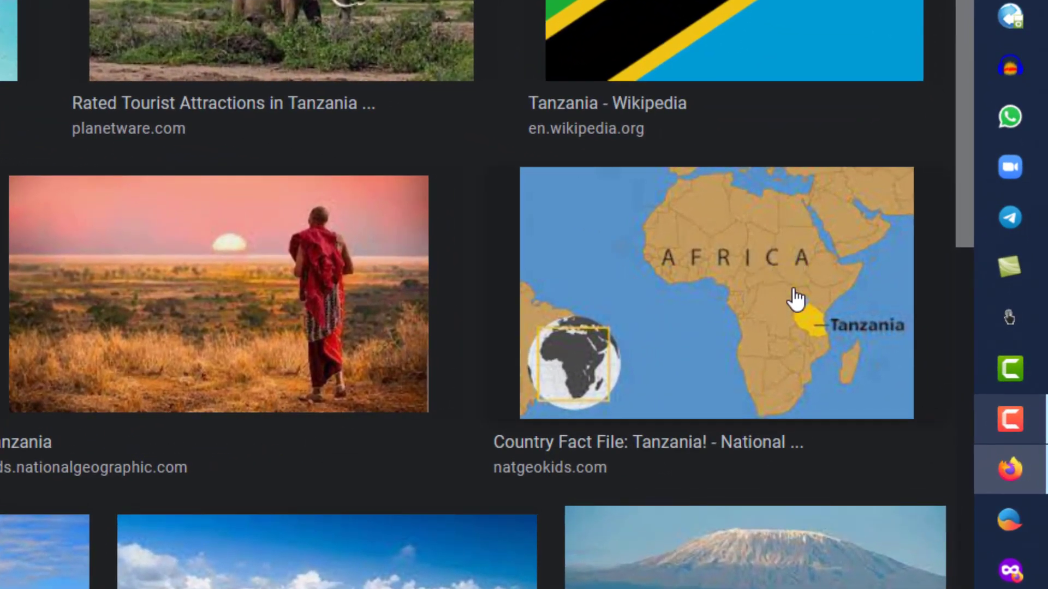
Copy the Africa map image marking Tanzania from the search results, and switch to OneNote.
right_click(686, 300)
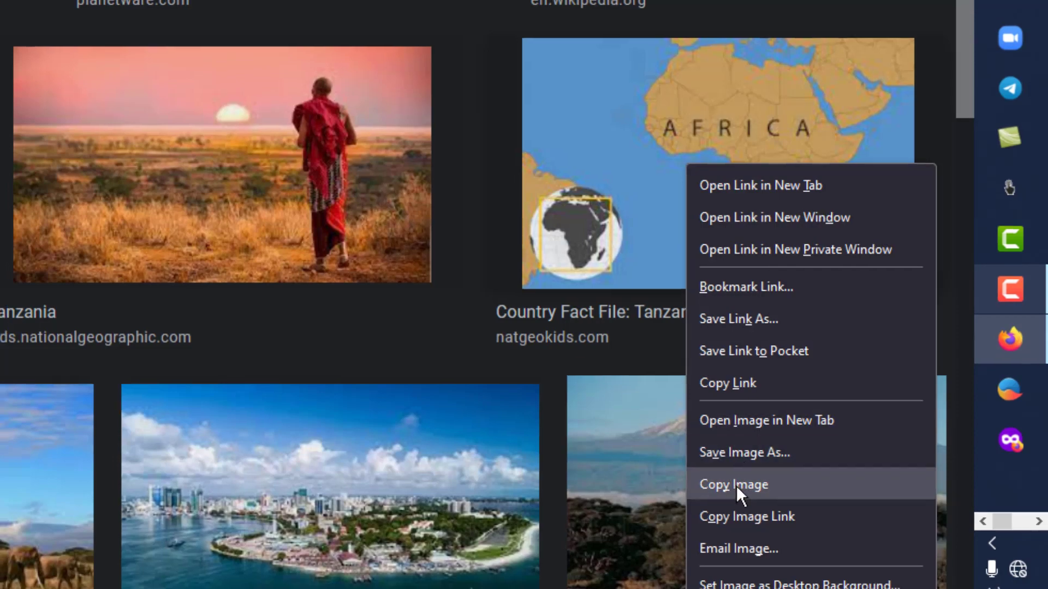
click(735, 486)
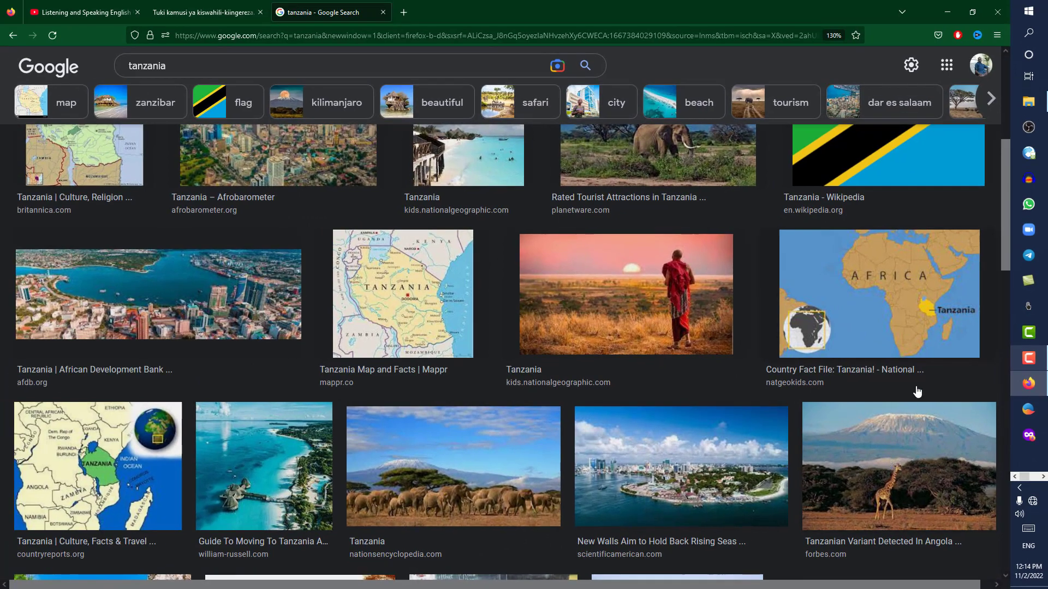
click(1026, 334)
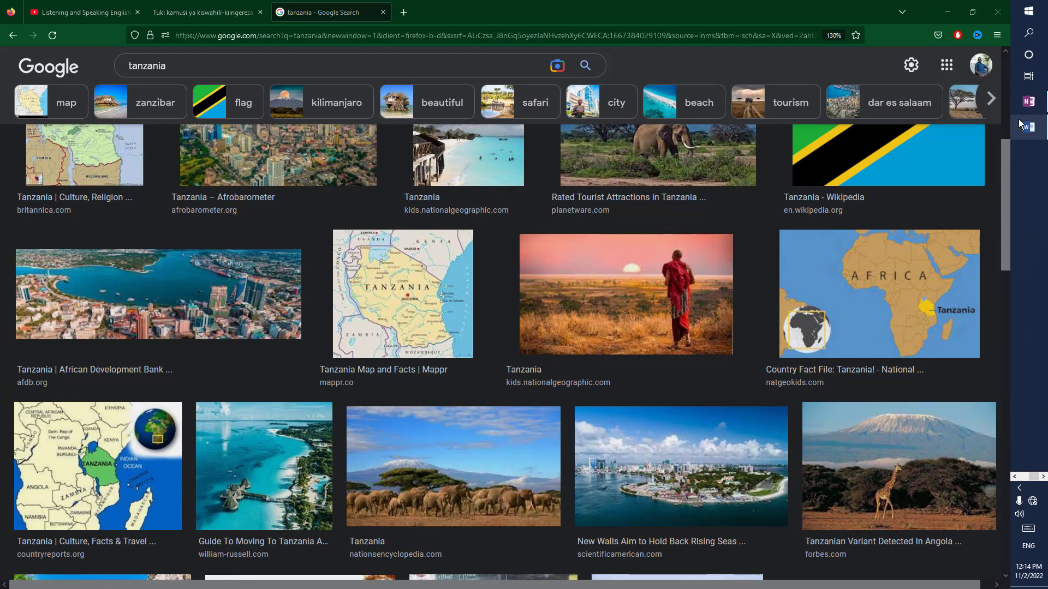
click(1028, 102)
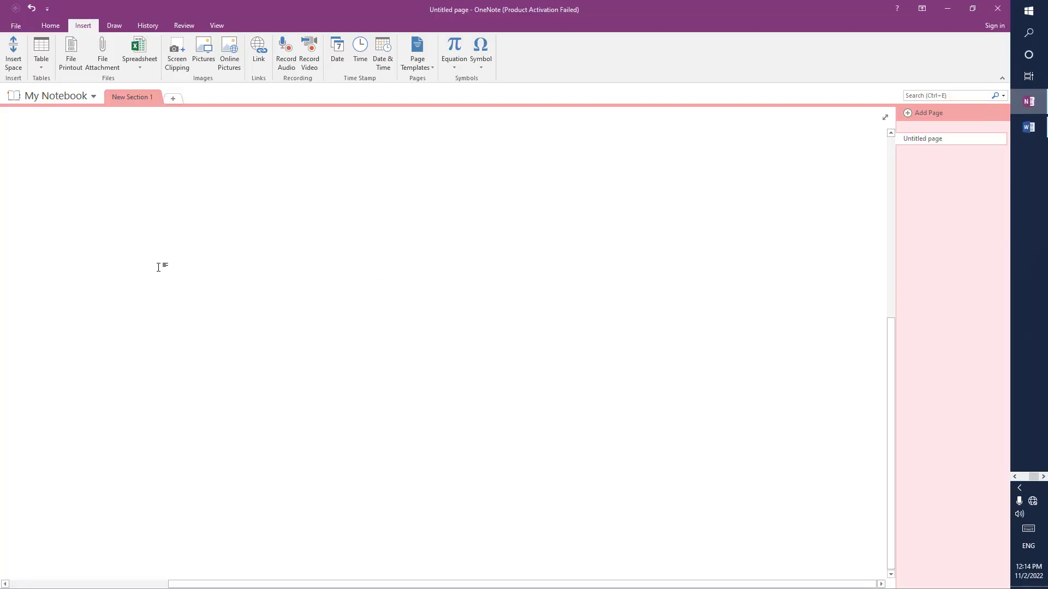
Paste the copied Africa map onto the empty OneNote page, using the picture paste option.
key(ctrl+v)
click(115, 134)
key(ctrl+v)
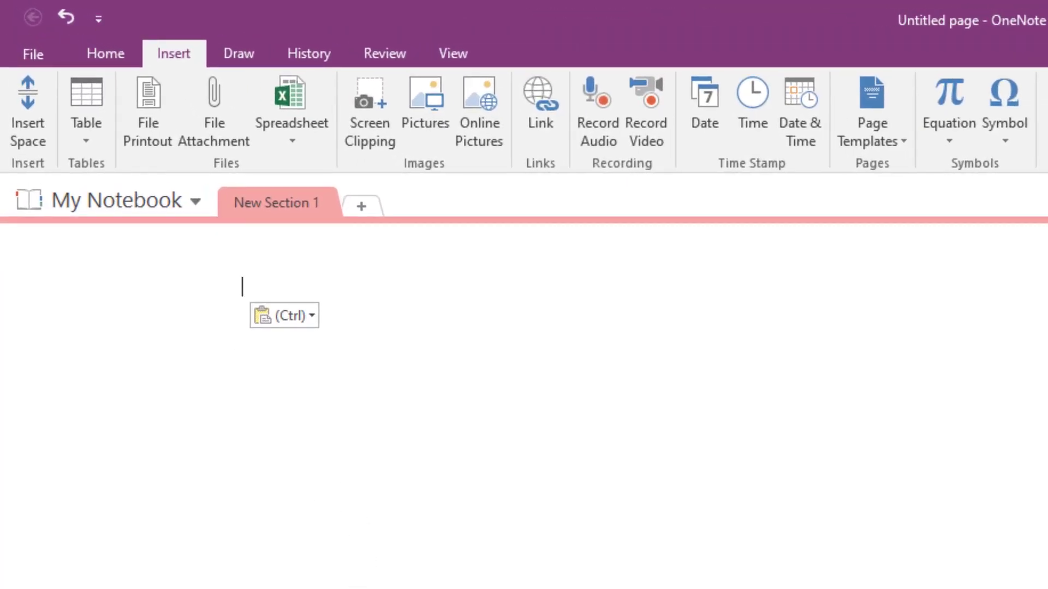
click(294, 316)
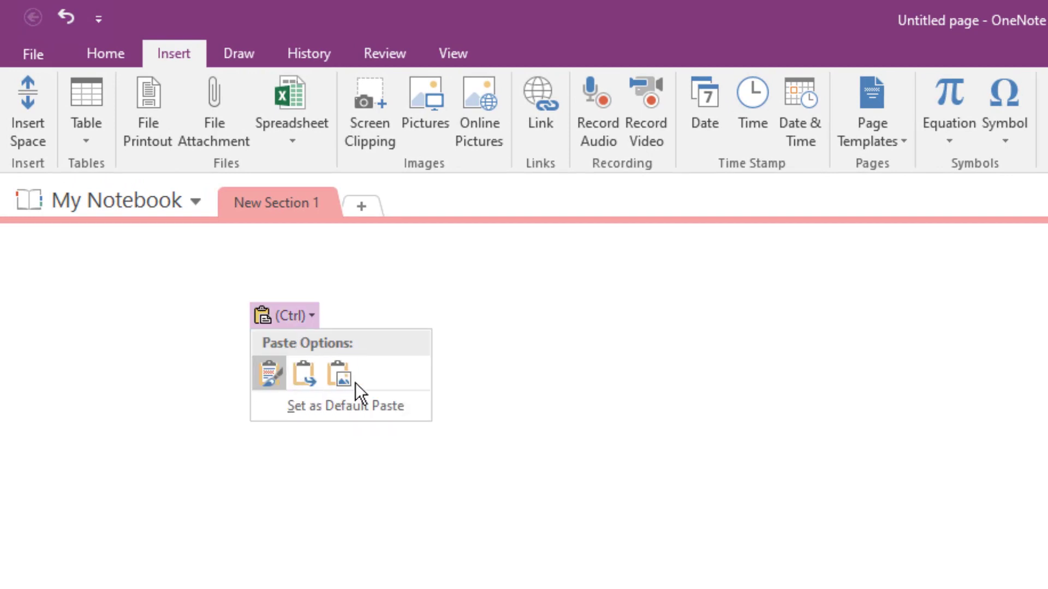
click(334, 382)
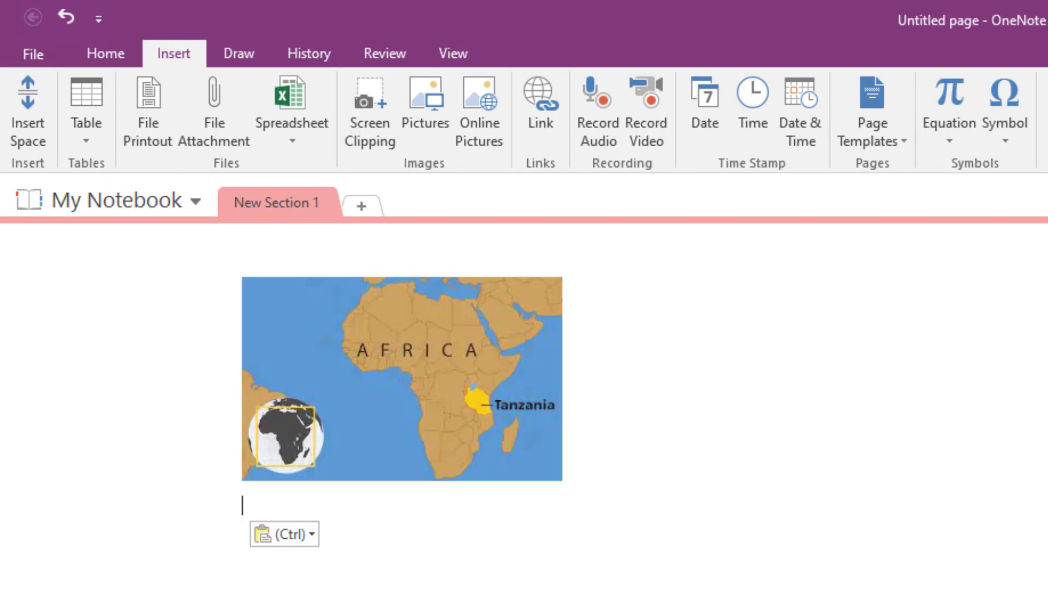
Enlarge the pasted Africa map proportionally from its corner.
click(431, 456)
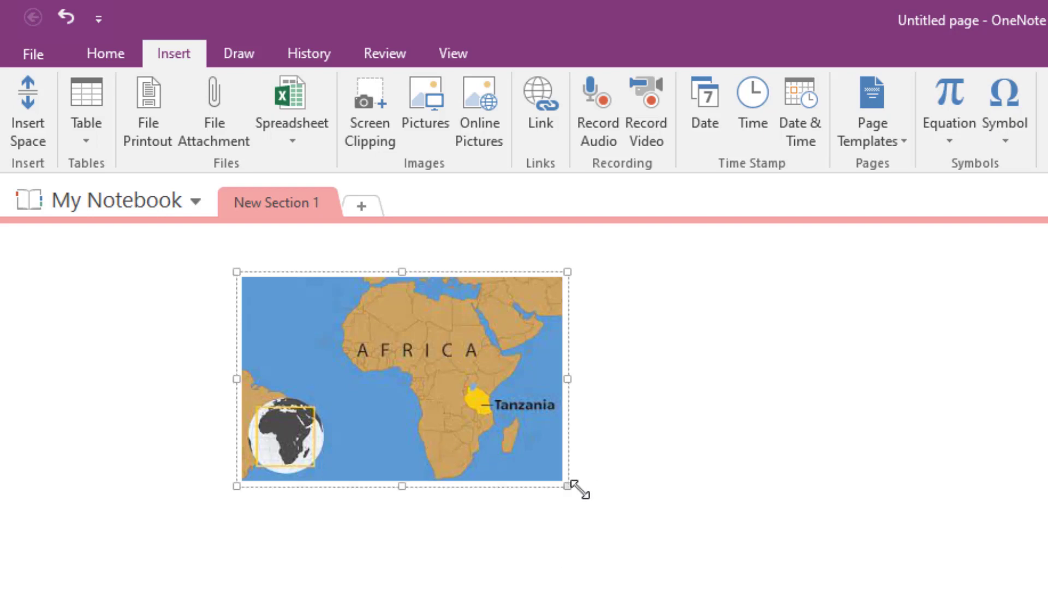
drag(568, 487, 1047, 588)
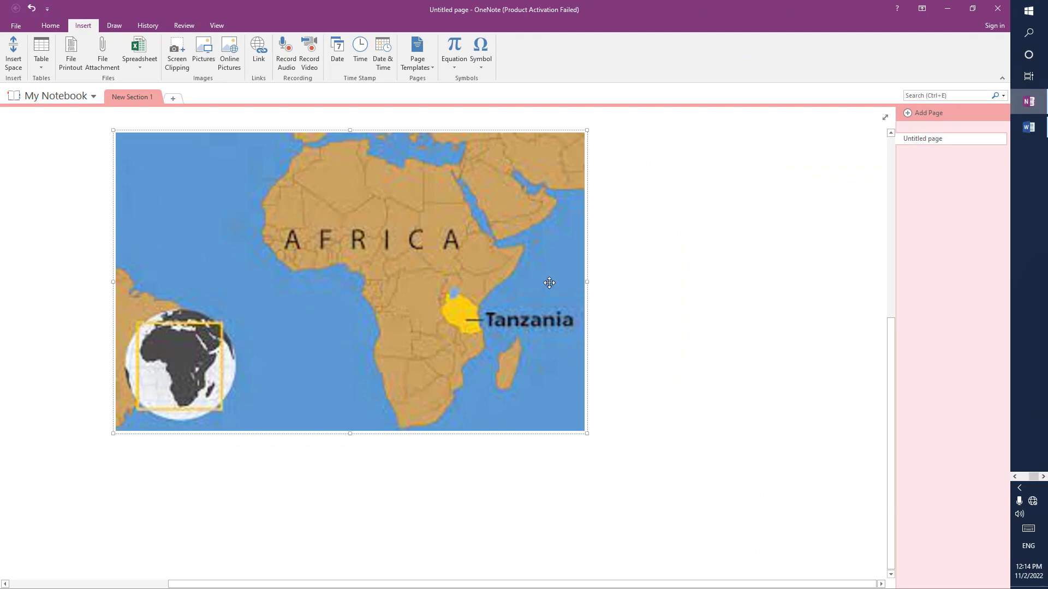
click(604, 263)
click(382, 252)
Open the map picture's alternative text, move the dialog clear of the labels, enter "Africa" below the existing line, and close the dialog.
right_click(374, 251)
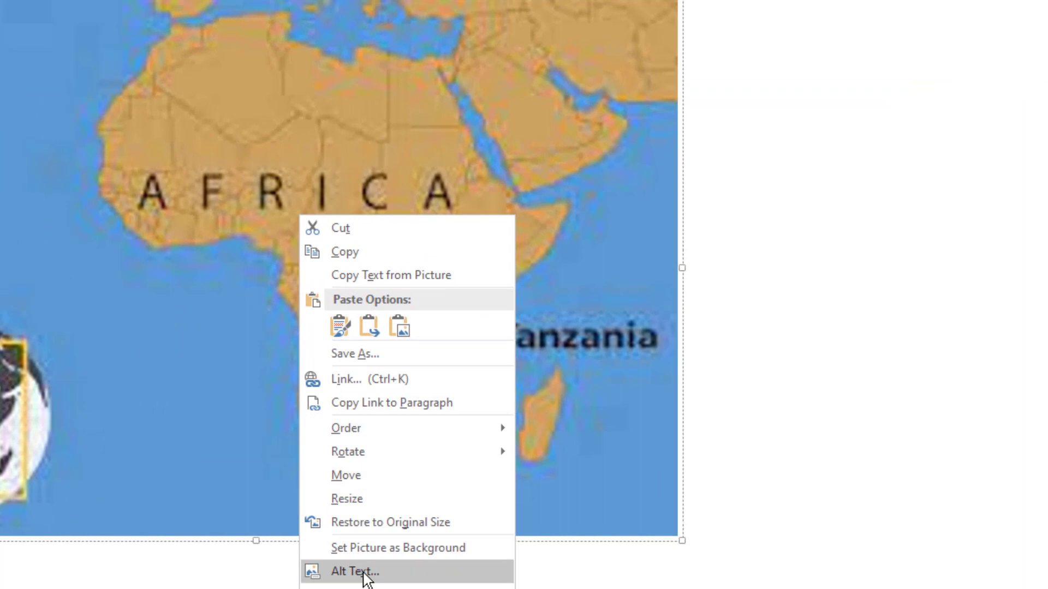
click(366, 573)
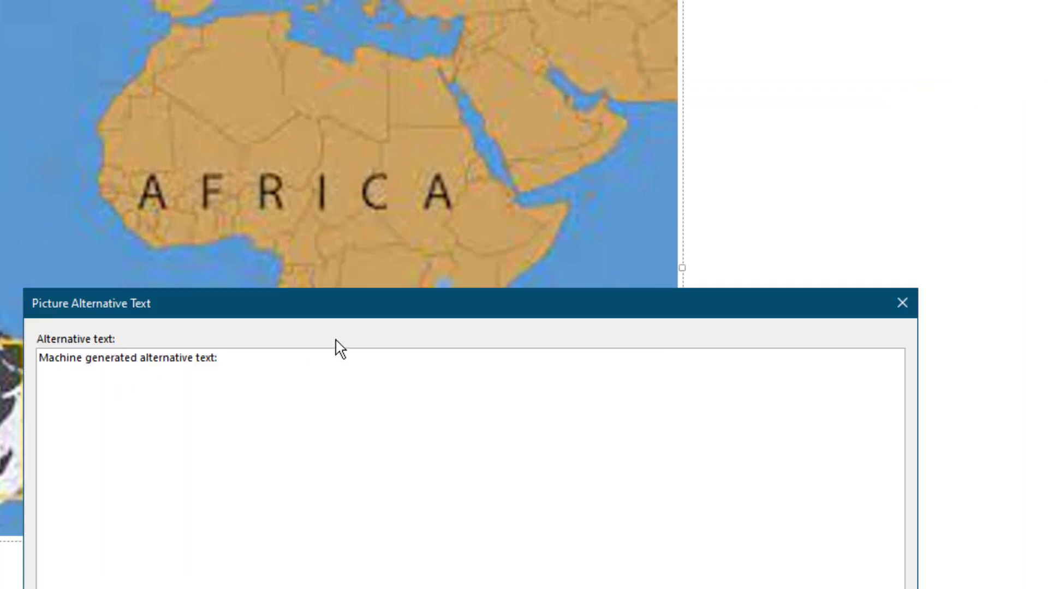
drag(349, 295, 527, 354)
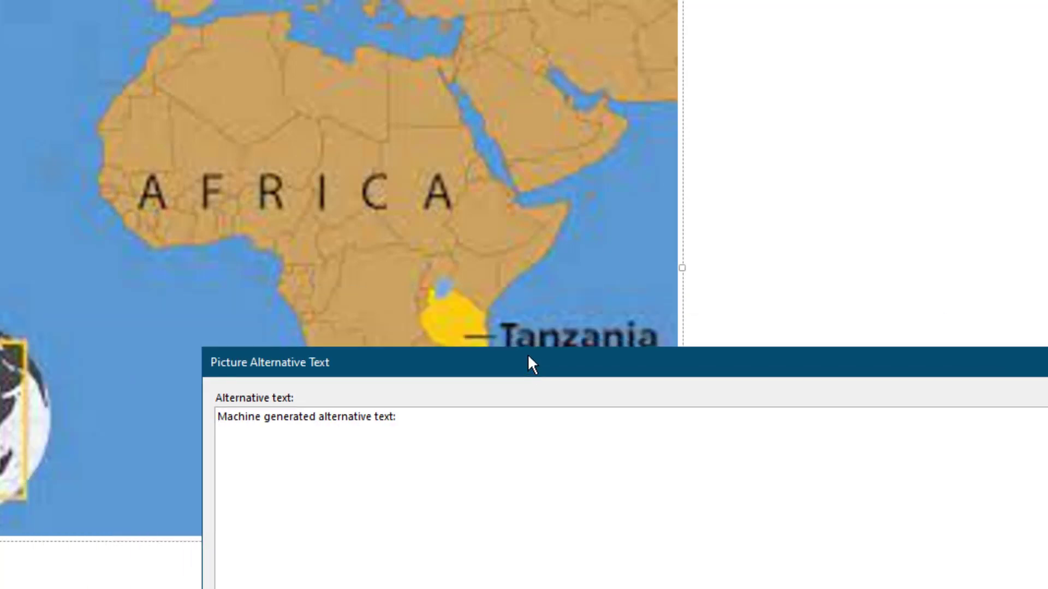
click(469, 426)
text(Africa)
drag(579, 388, 579, 413)
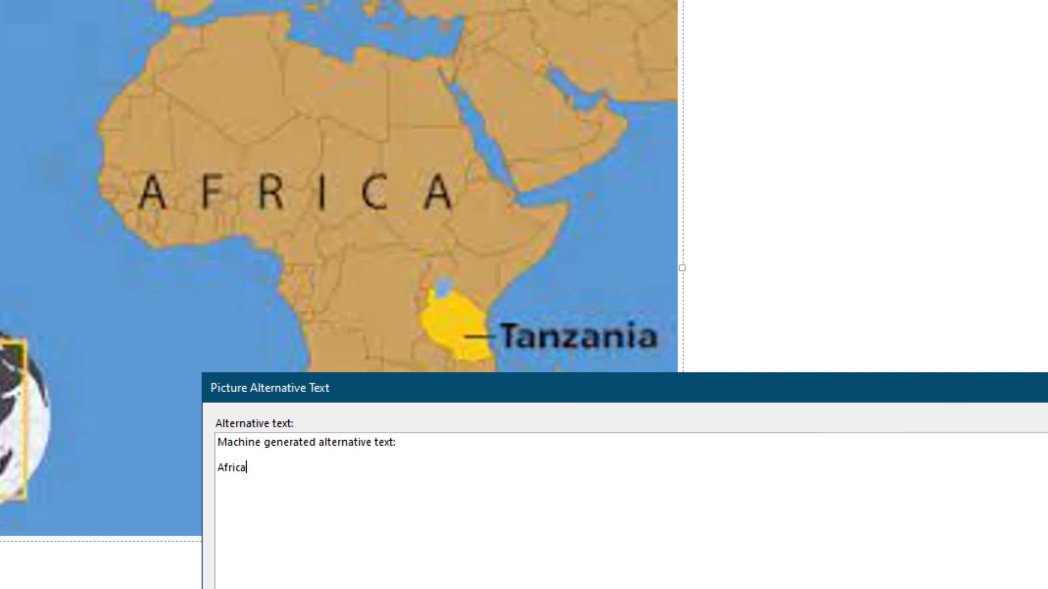
click(1004, 363)
Copy the text from the map picture, switch to Word, and add blank lines after the Zoezi text.
right_click(285, 266)
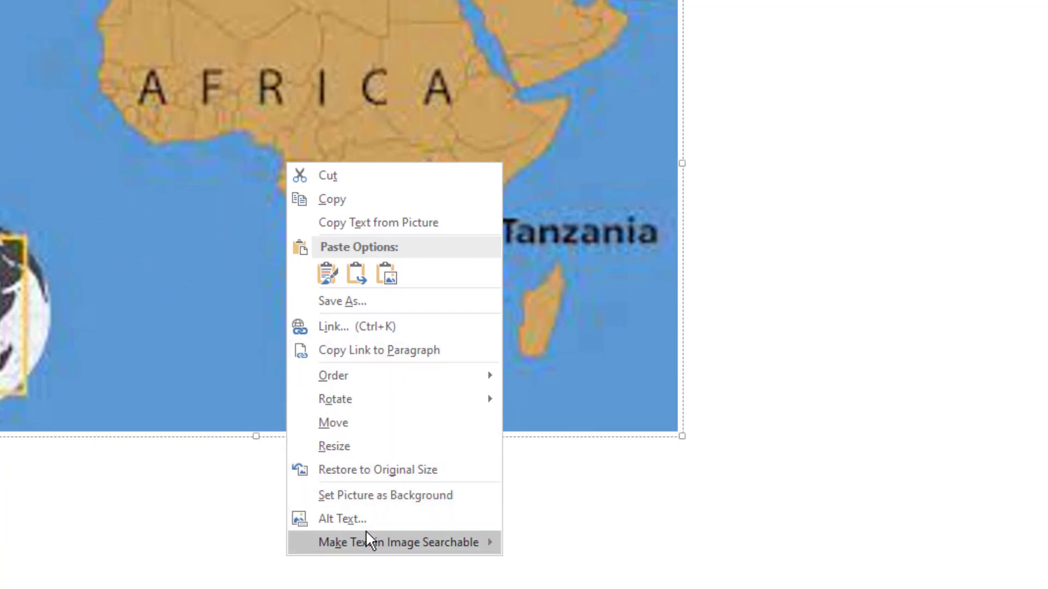
click(395, 224)
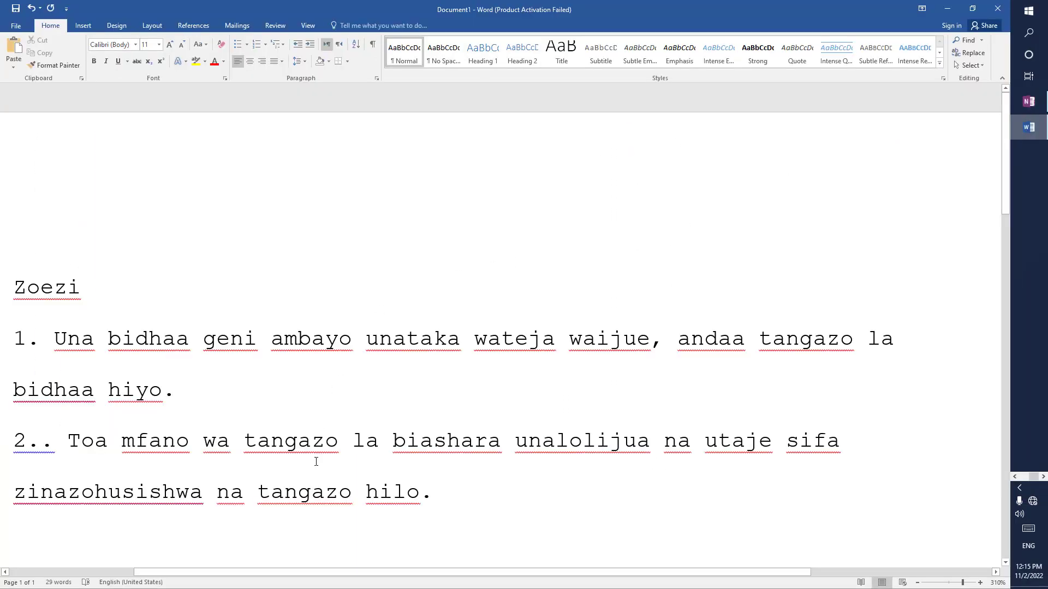
scroll(350, 475, down, 5)
key(Return)
key(Return)
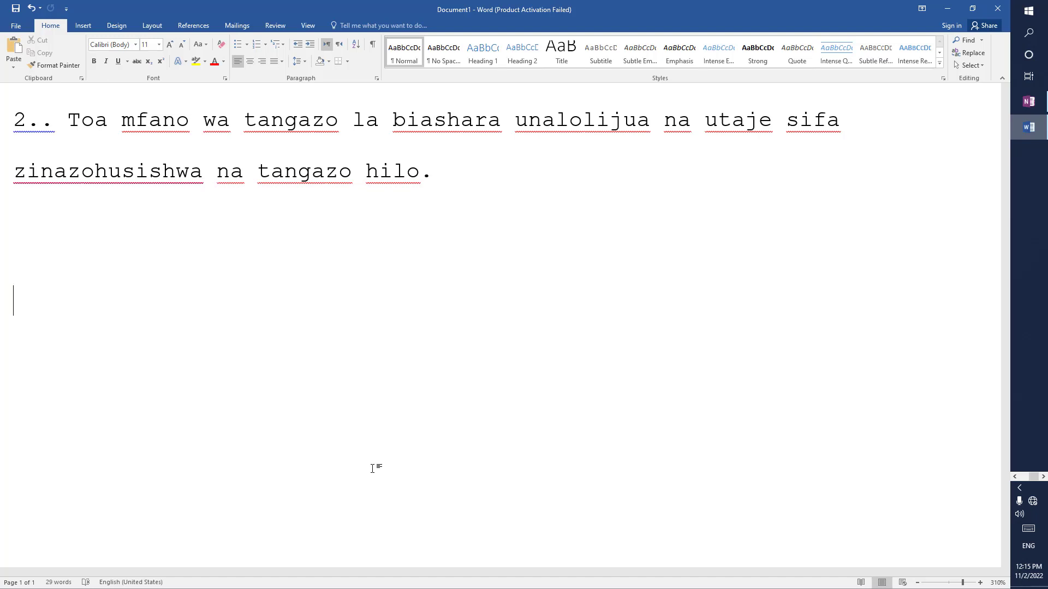
Examine the collected clipboard items in Word, close the list, and return to OneNote.
click(83, 78)
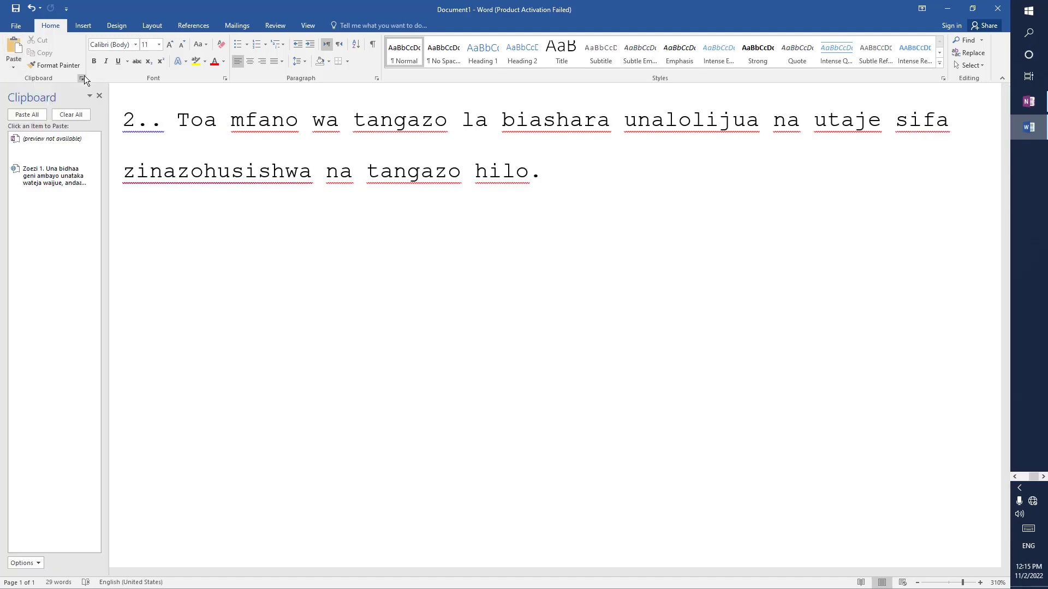
click(99, 96)
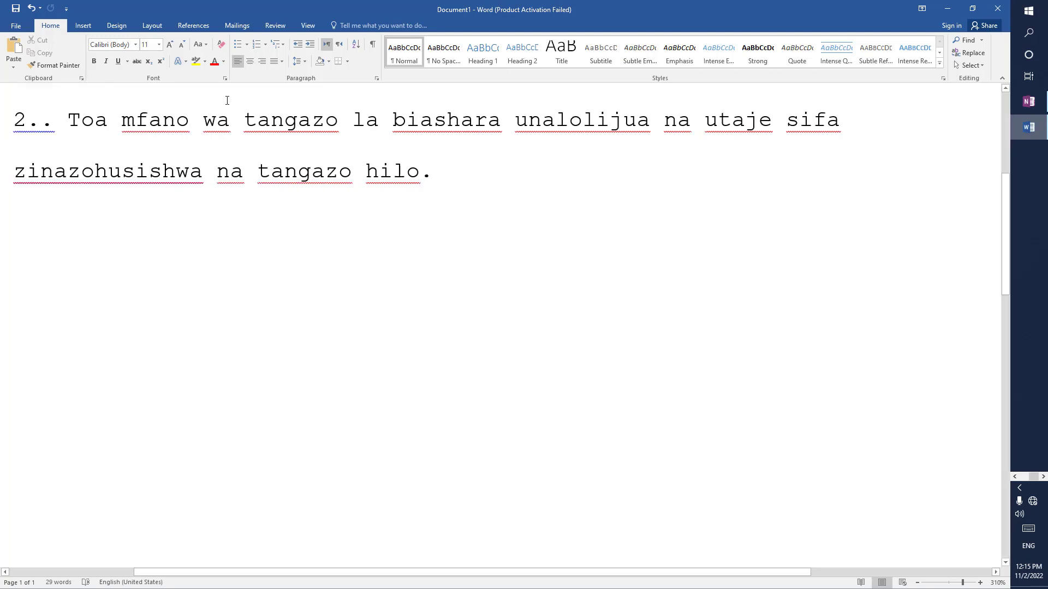
click(1029, 101)
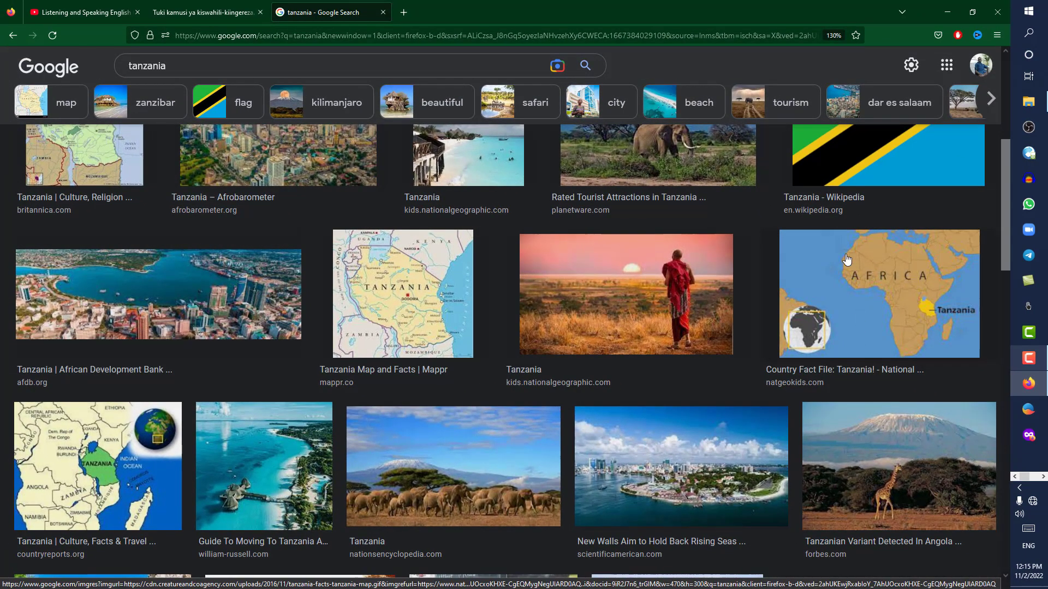
In Firefox, open the Africa map's larger preview from National Geographic Kids and copy that image.
click(863, 295)
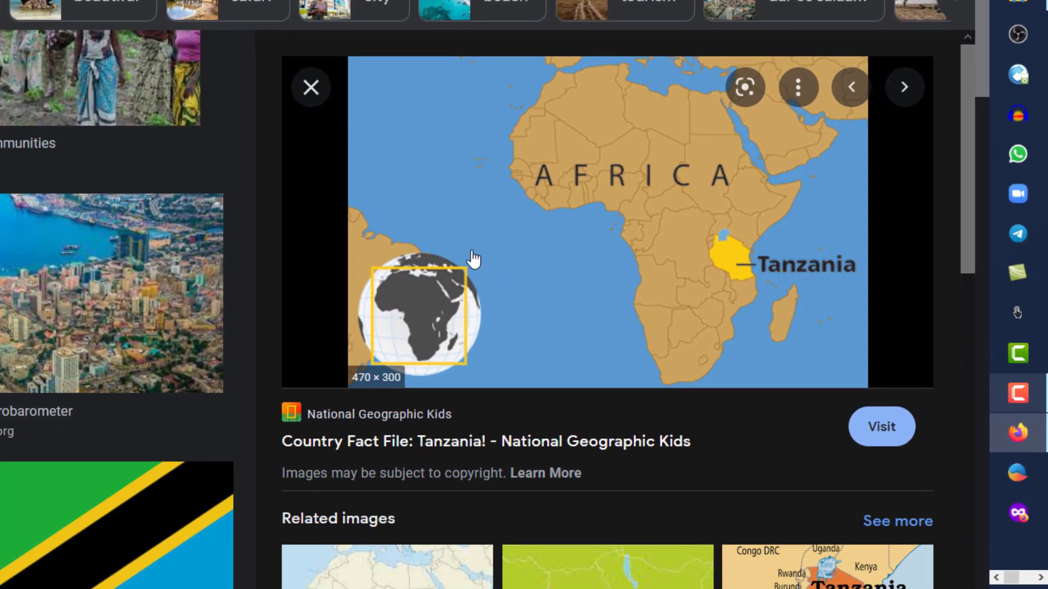
right_click(540, 233)
click(590, 489)
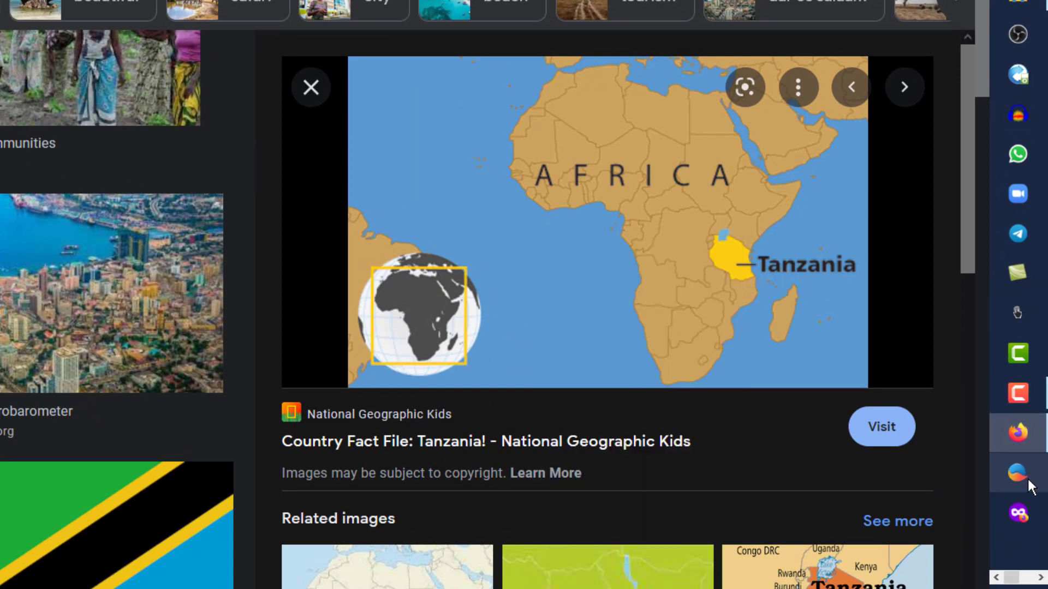
Switch to OneNote, delete the old Africa map from the page, and paste the newly copied map in its place.
scroll(1029, 505, down, 3)
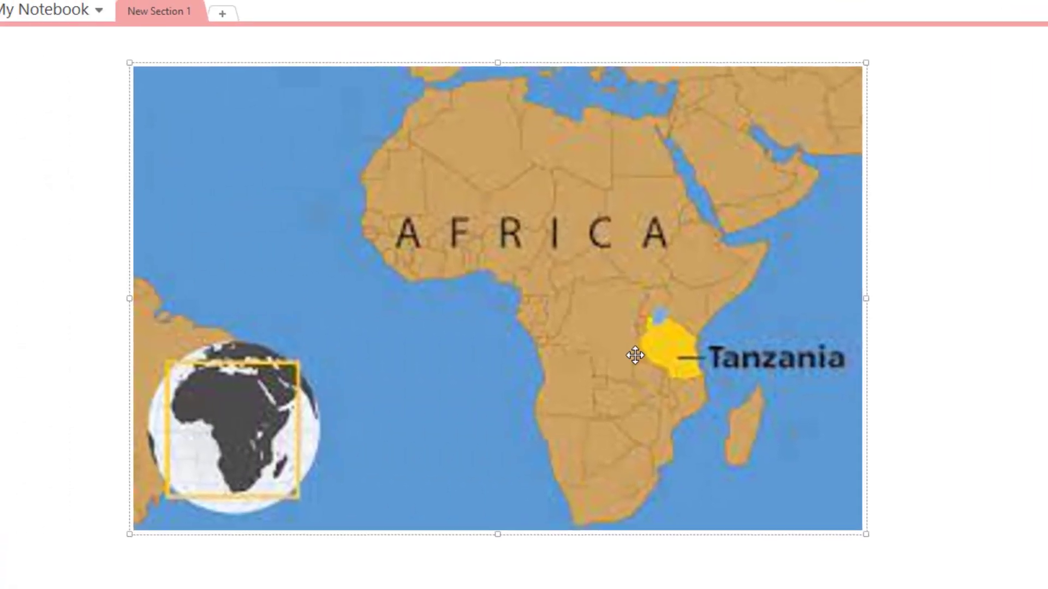
click(681, 357)
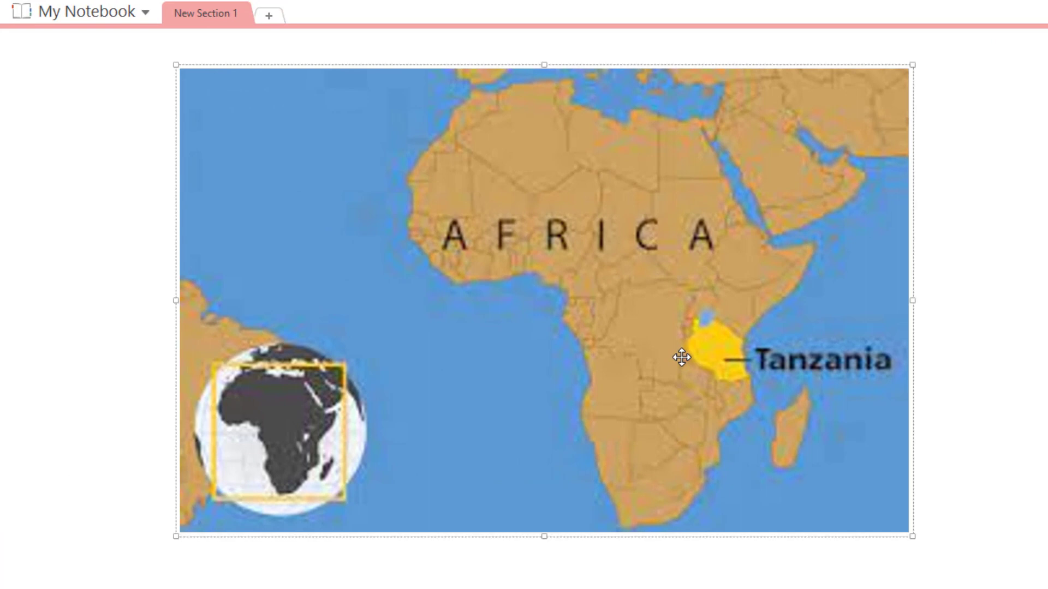
key(Delete)
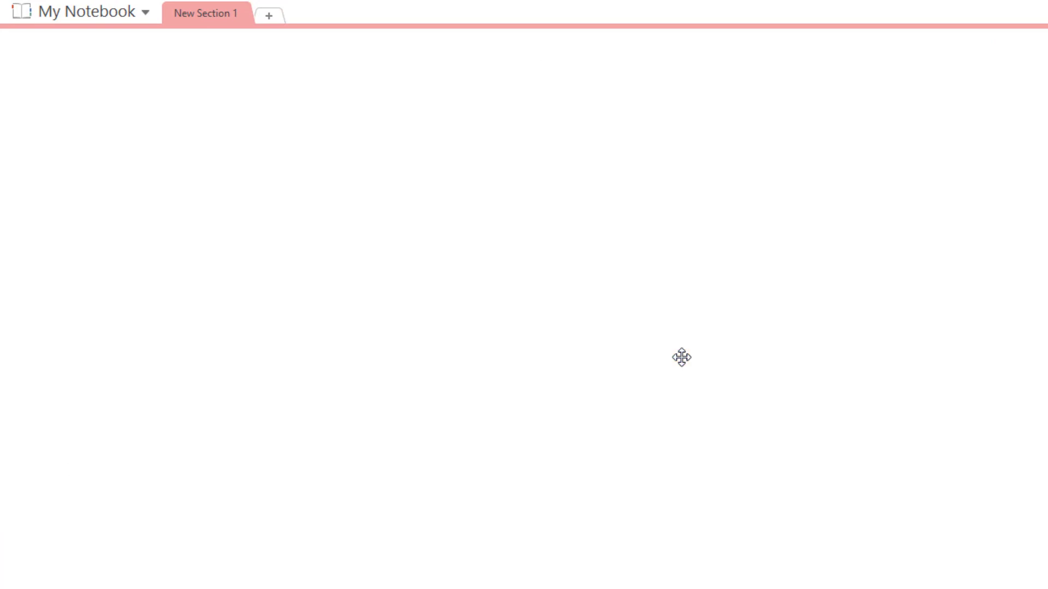
key(ctrl+v)
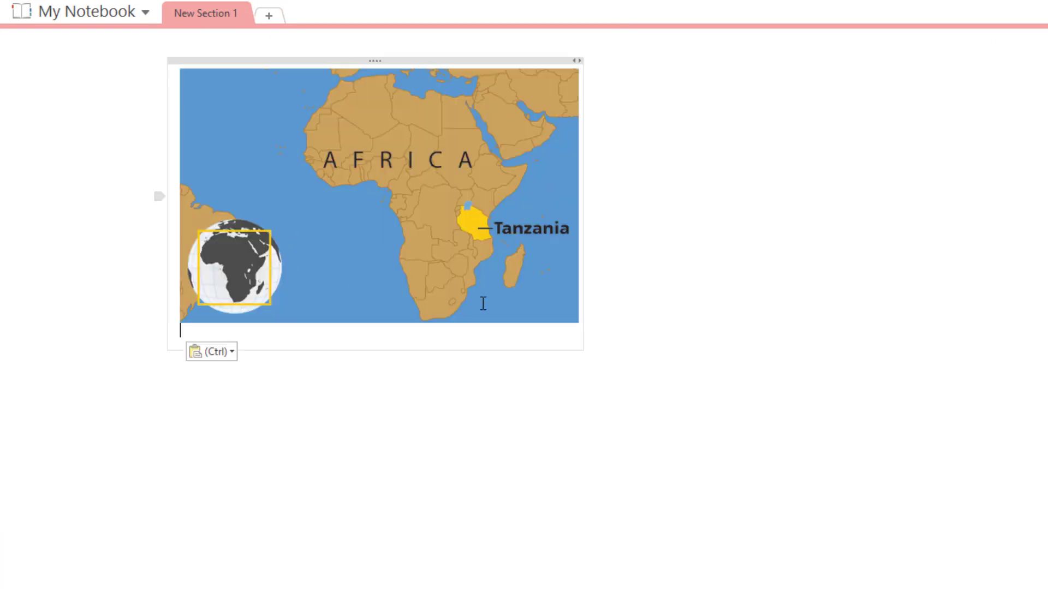
Open the new map picture's alternative text, examine its wording, and close the dialog without changes.
click(424, 229)
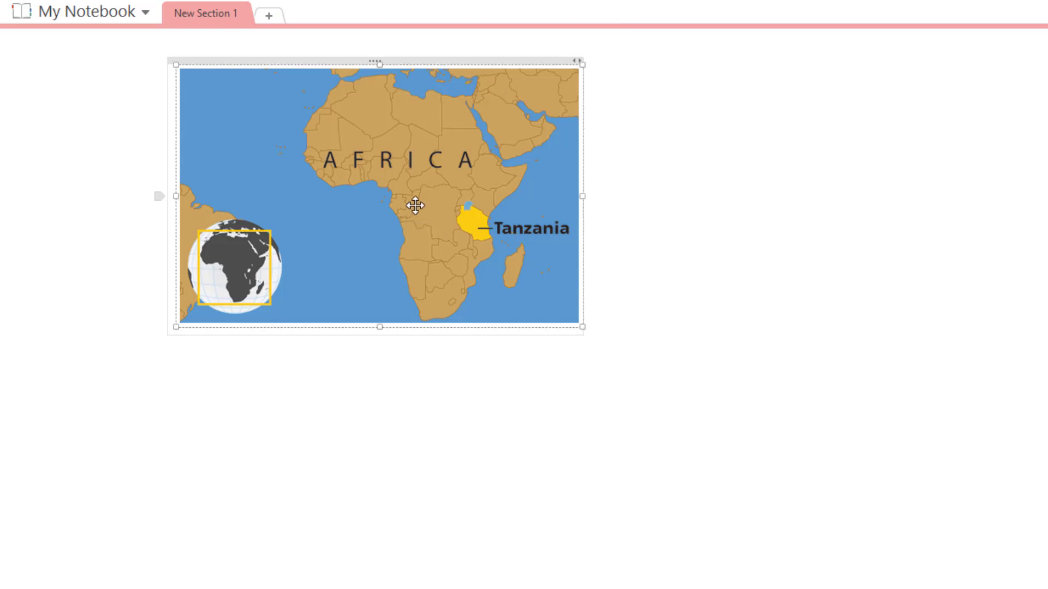
right_click(370, 170)
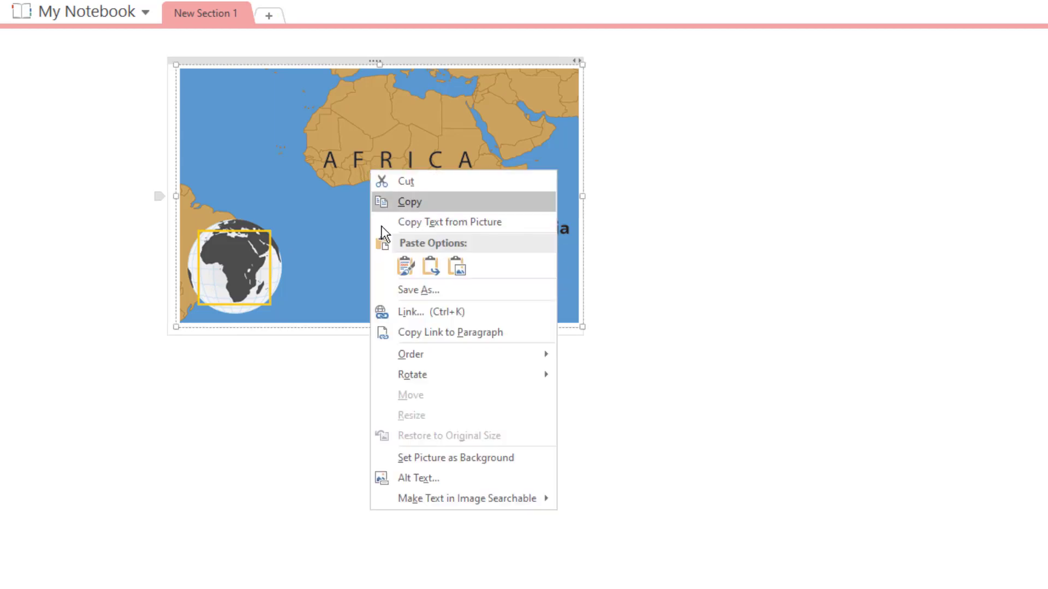
click(424, 479)
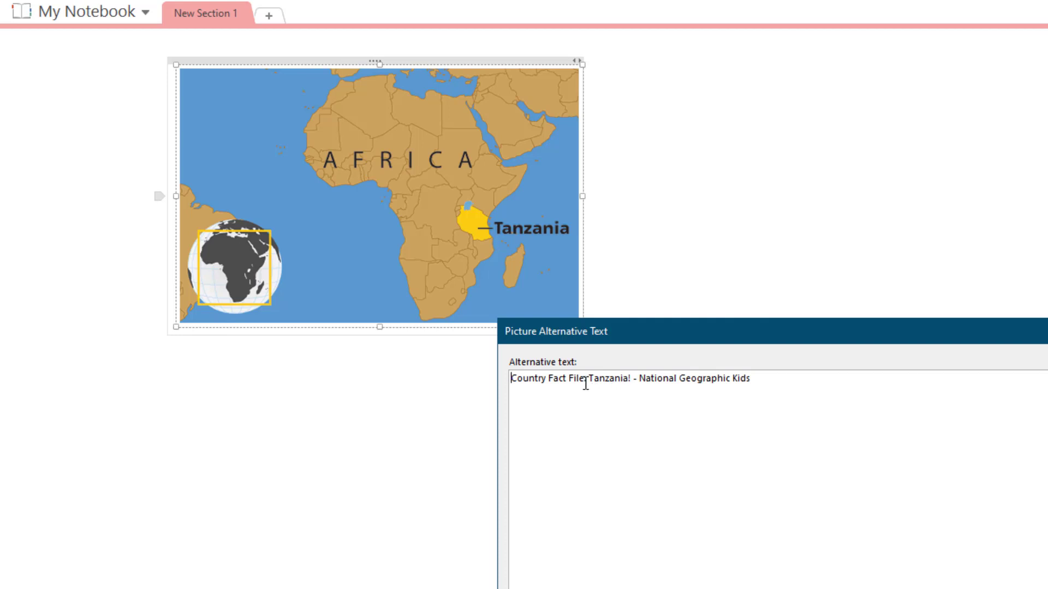
drag(594, 379, 609, 378)
click(593, 382)
key(Escape)
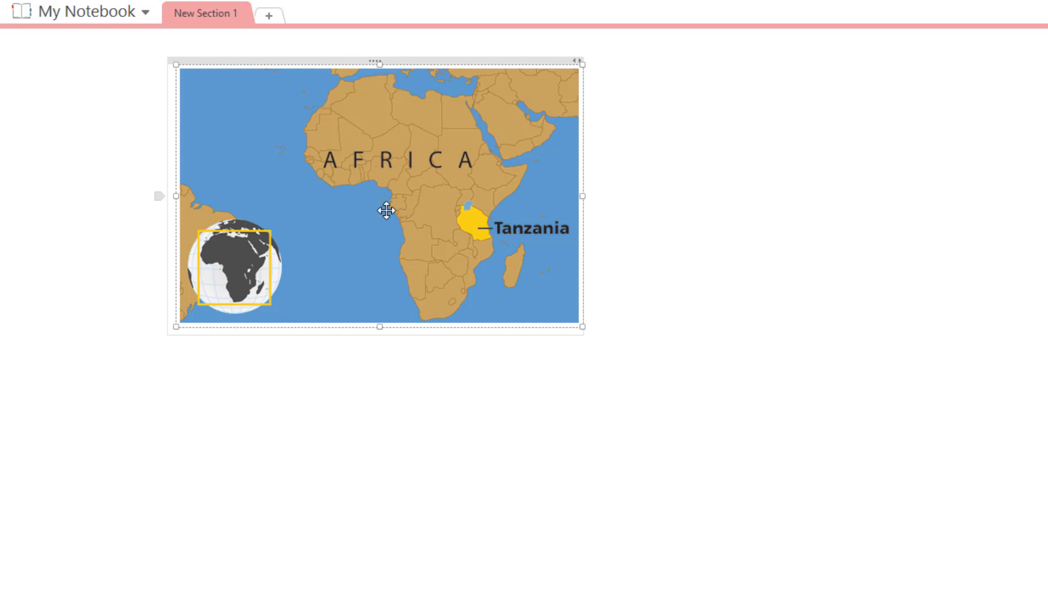
Copy the text from the new map picture and paste it below the Zoezi text in Word.
right_click(379, 174)
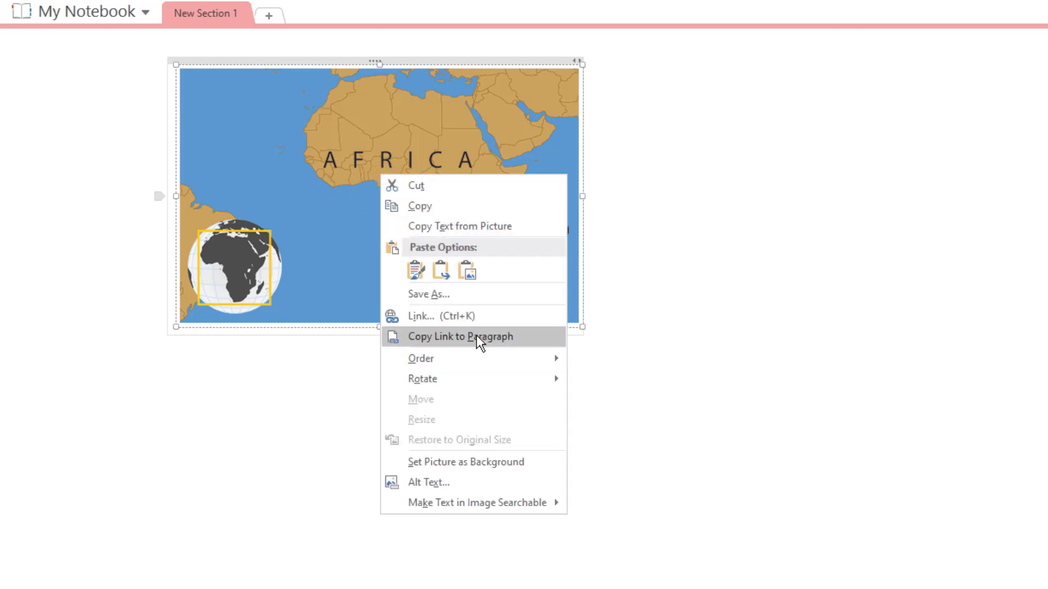
click(473, 226)
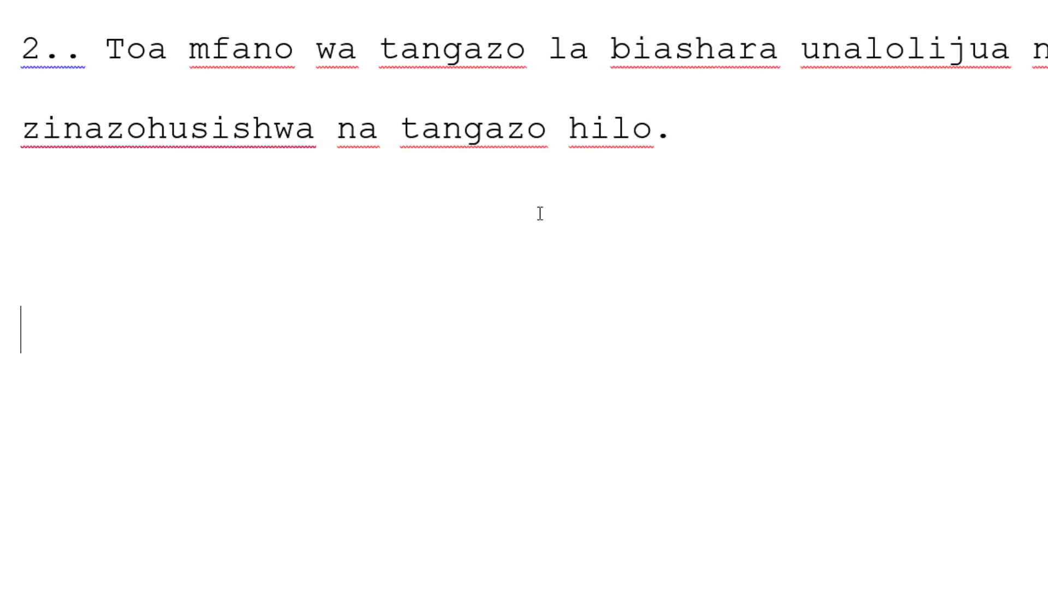
key(ctrl+v)
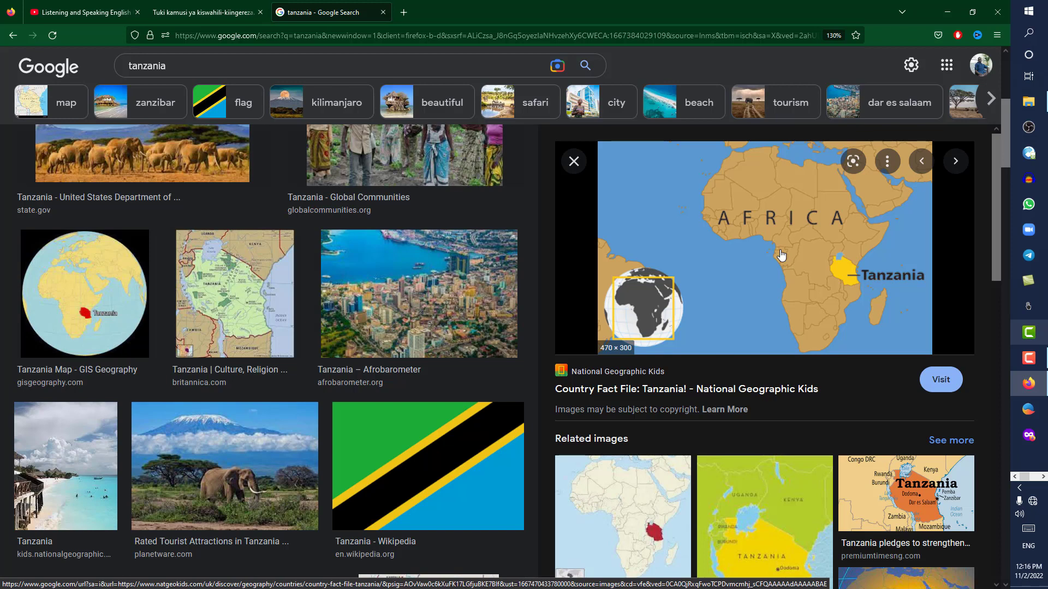
In Firefox, capture a screenshot region of the map preview covering the AFRICA and Tanzania labels, and copy it.
key(ctrl+shift+s)
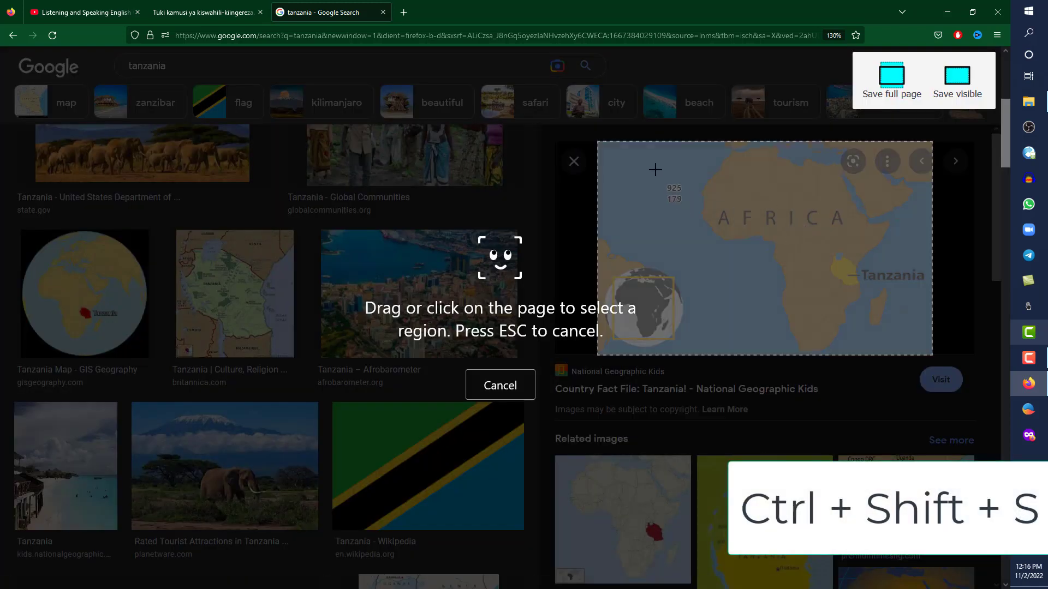
drag(652, 166, 932, 319)
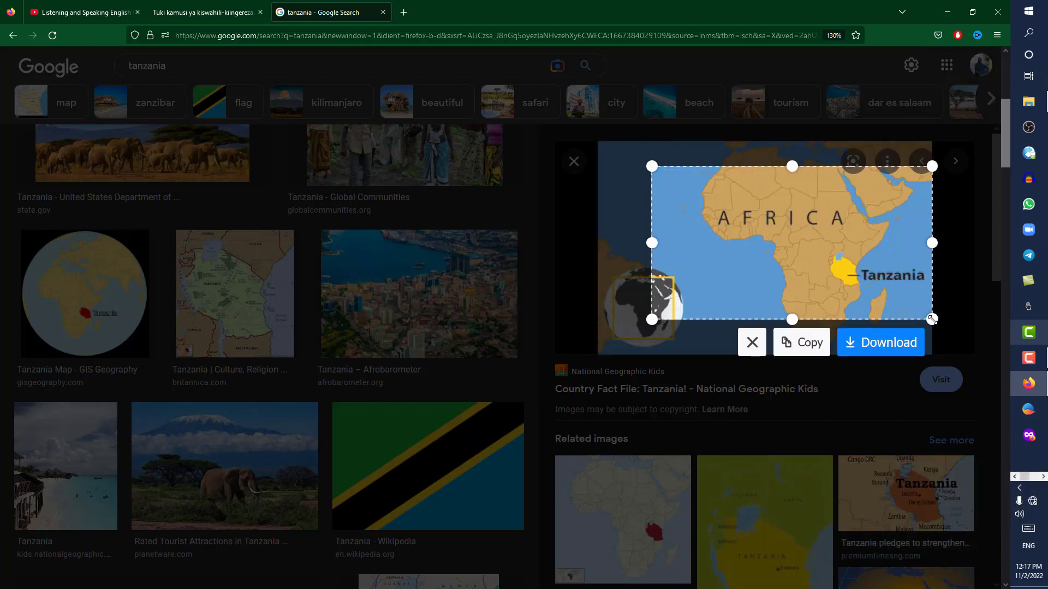
click(810, 343)
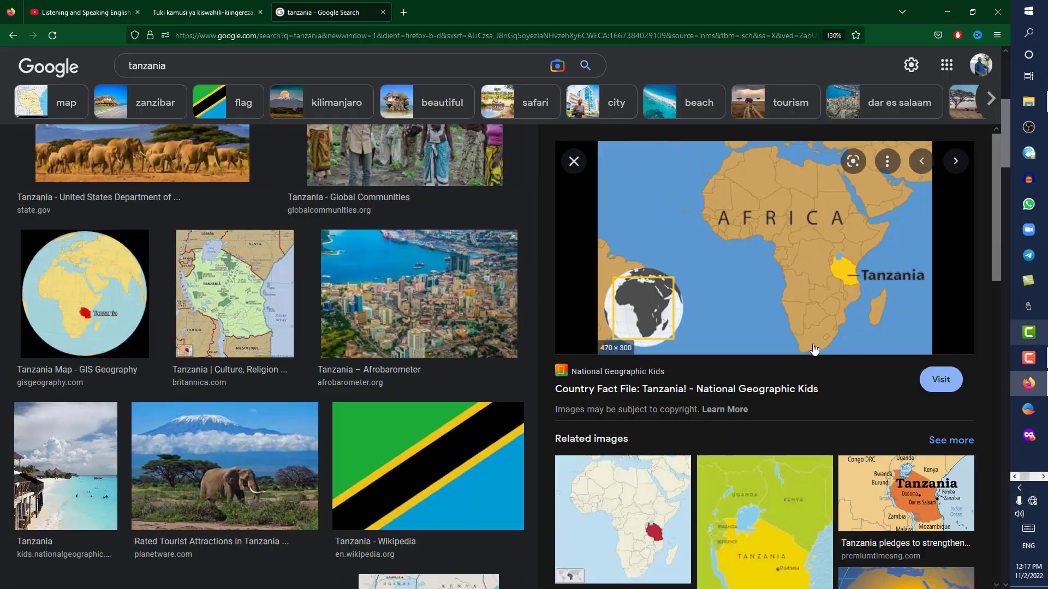
Switch to OneNote, delete the existing Africa map from the page, and paste the captured map screenshot in its place.
click(1032, 479)
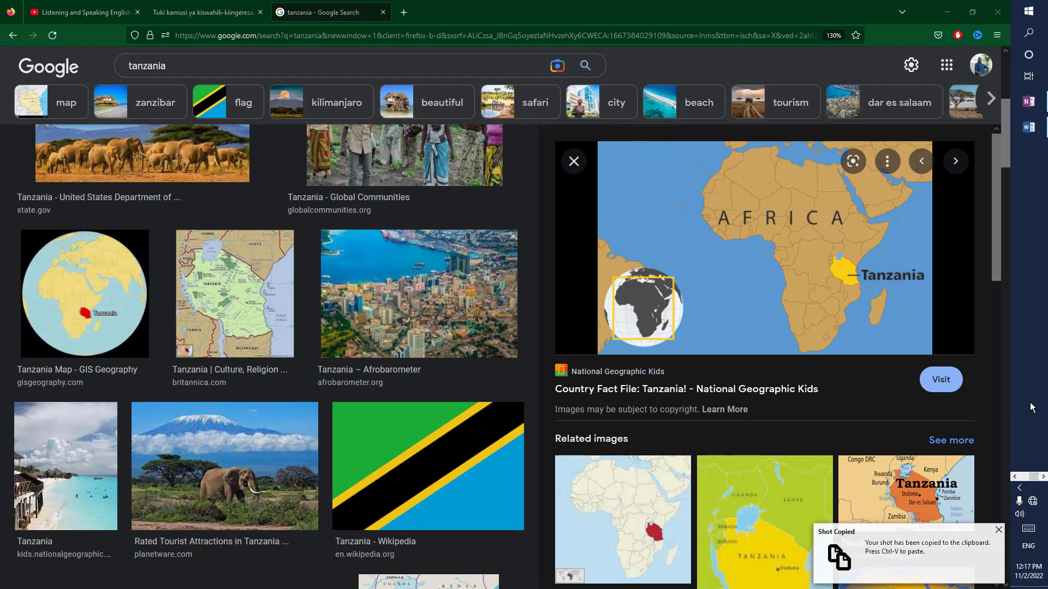
click(1027, 102)
key(ctrl+v)
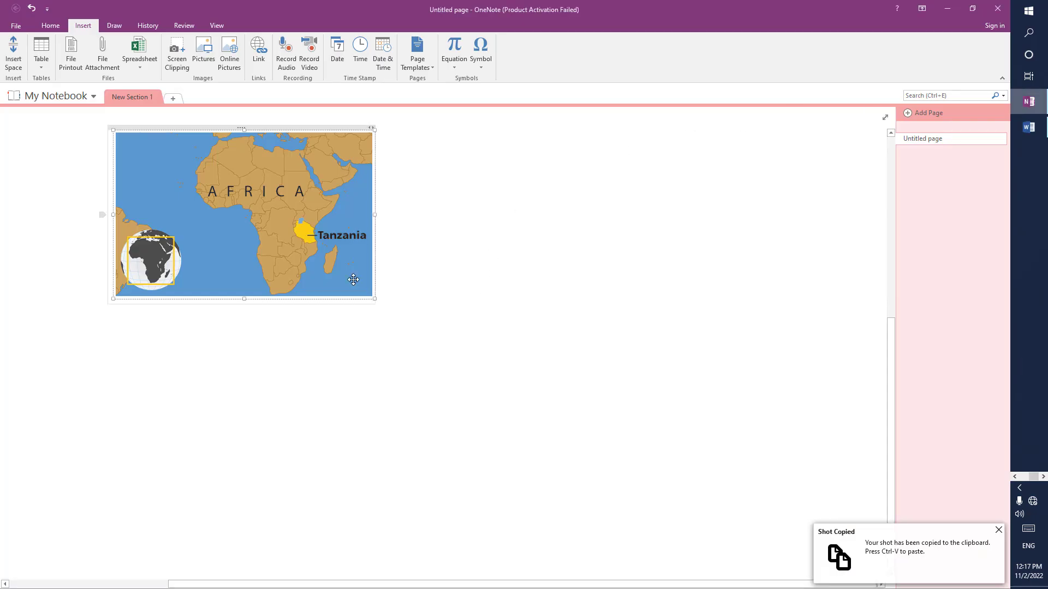
key(Delete)
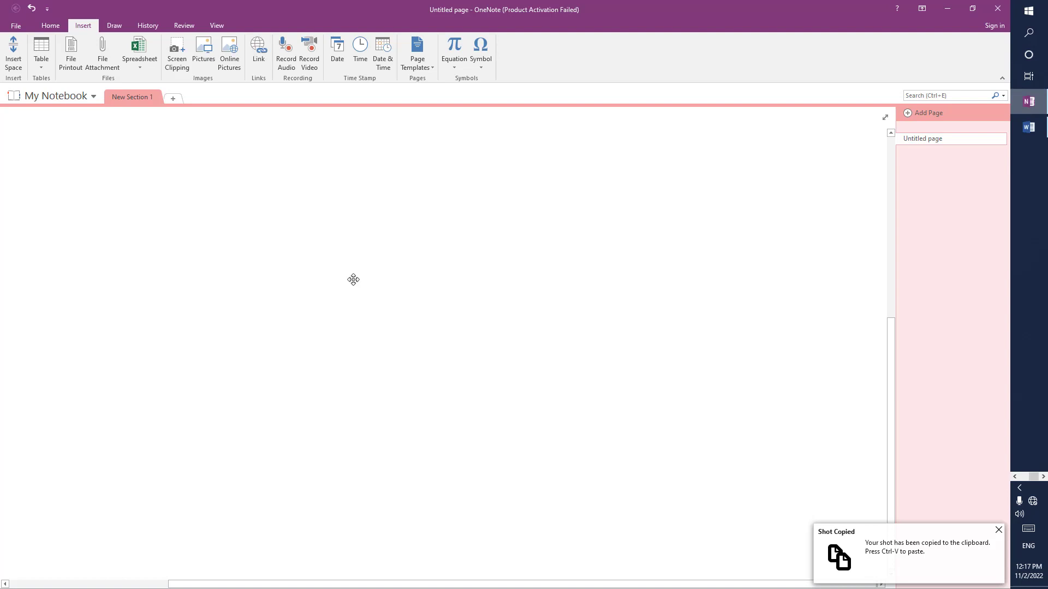
key(ctrl+v)
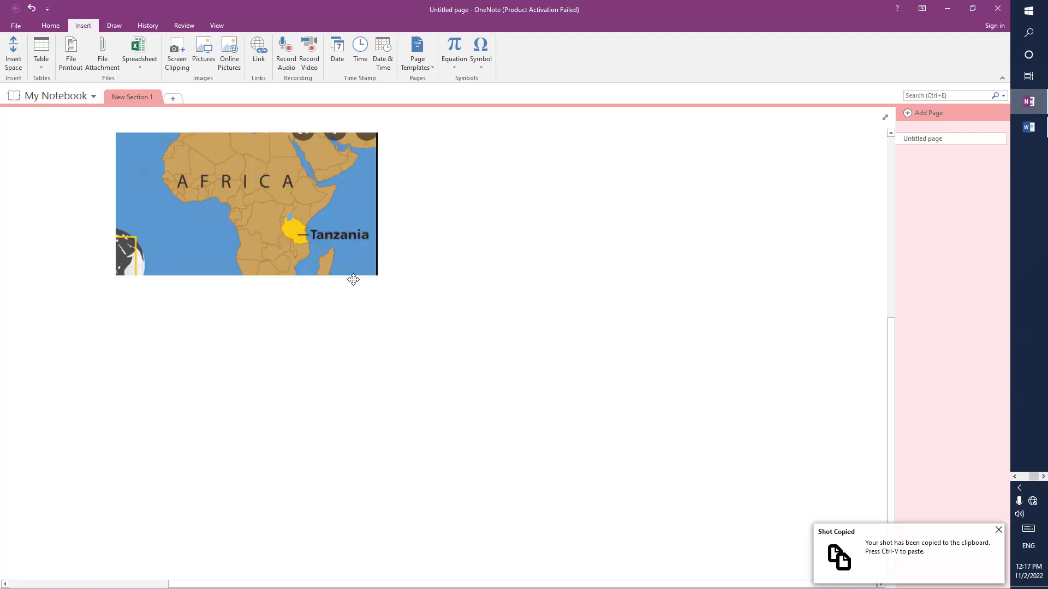
Open the map screenshot's alternative text, examine the recognized wording, and close the dialog without changes.
click(243, 198)
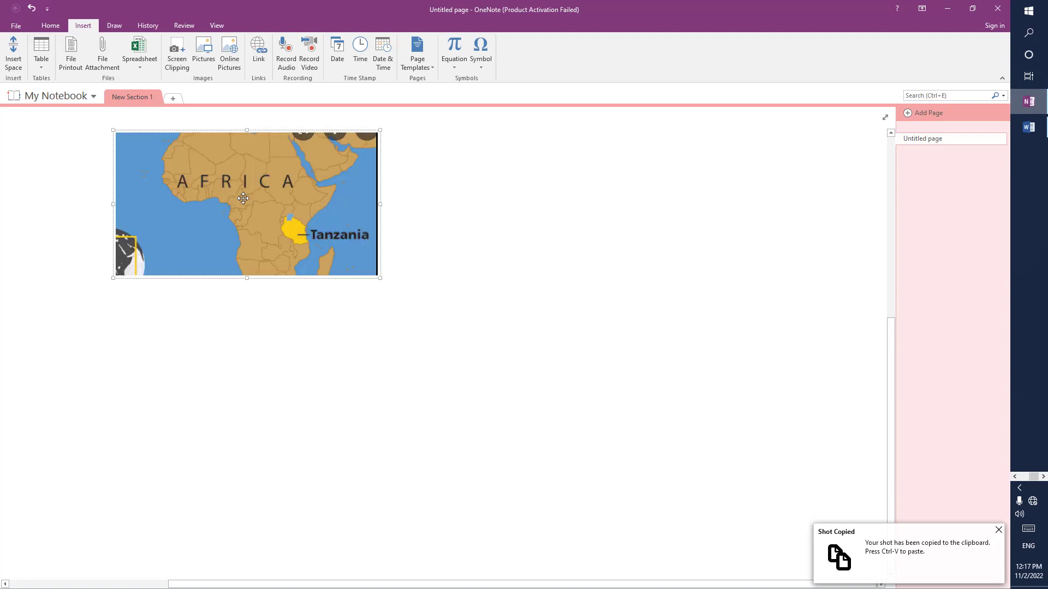
right_click(244, 198)
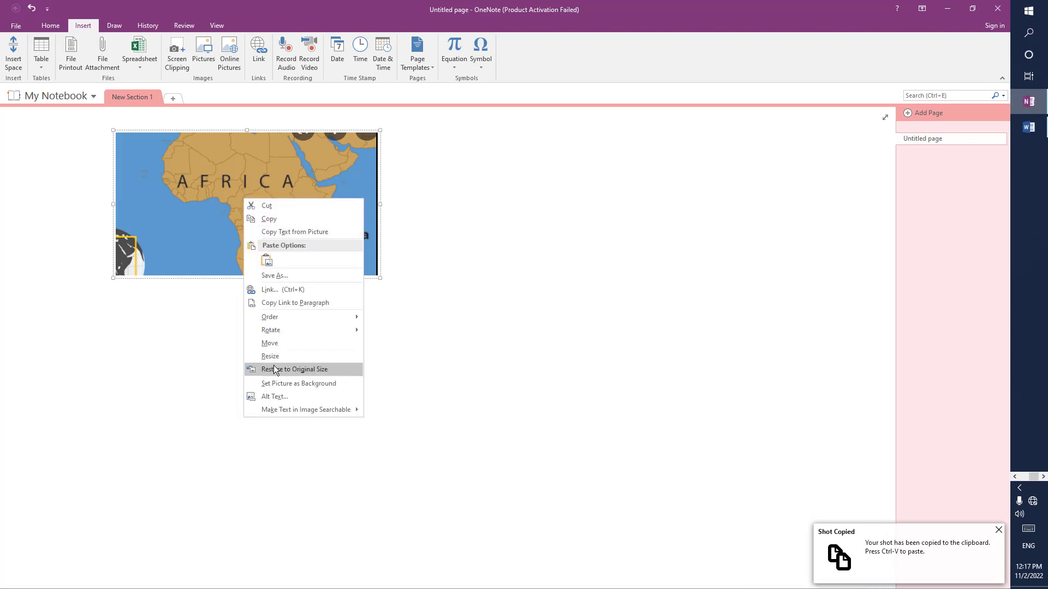
click(275, 398)
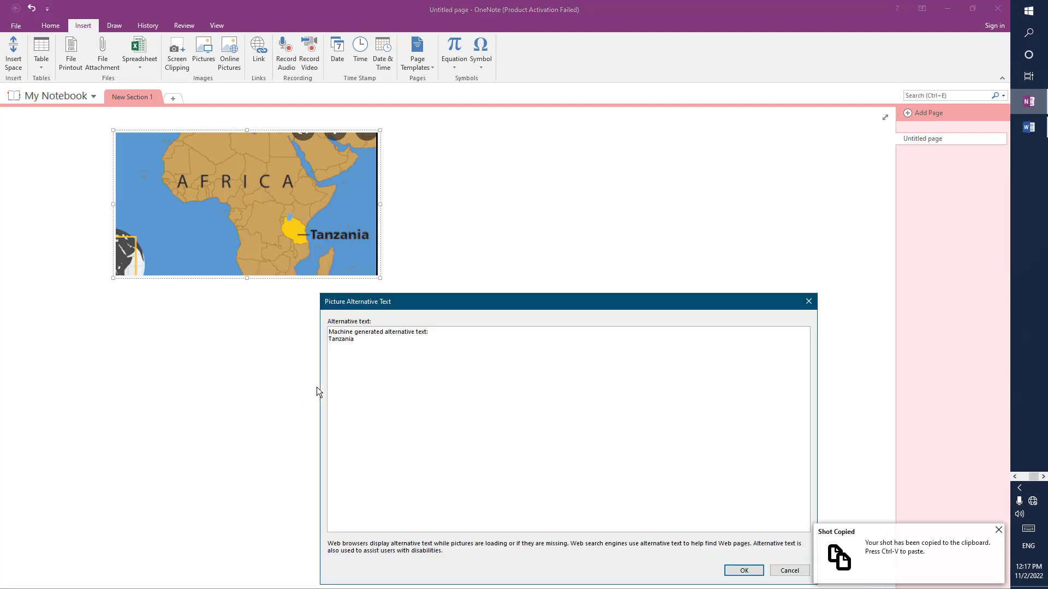
double_click(355, 339)
click(438, 337)
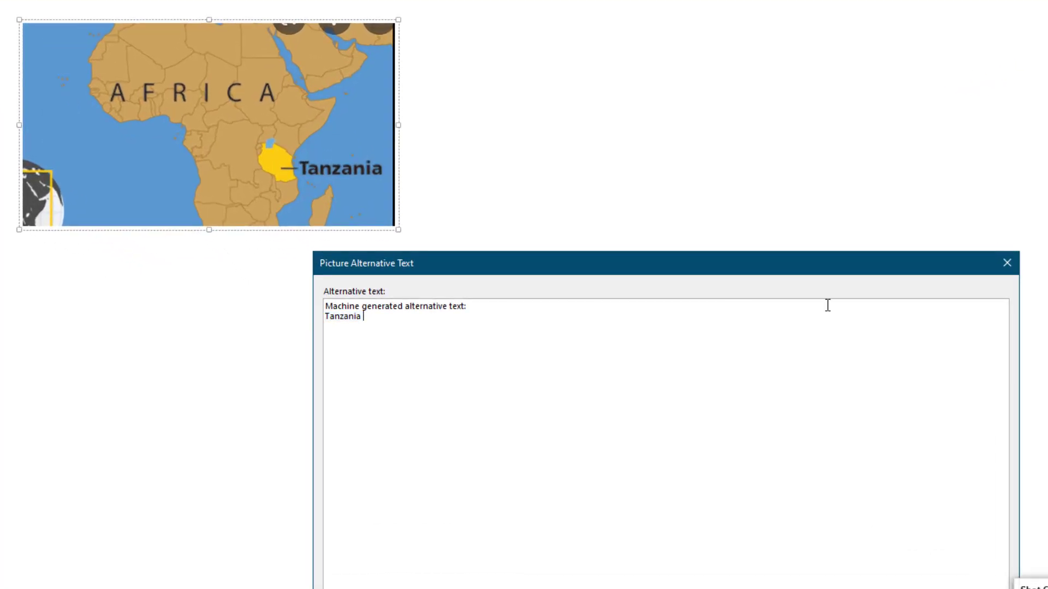
click(1007, 263)
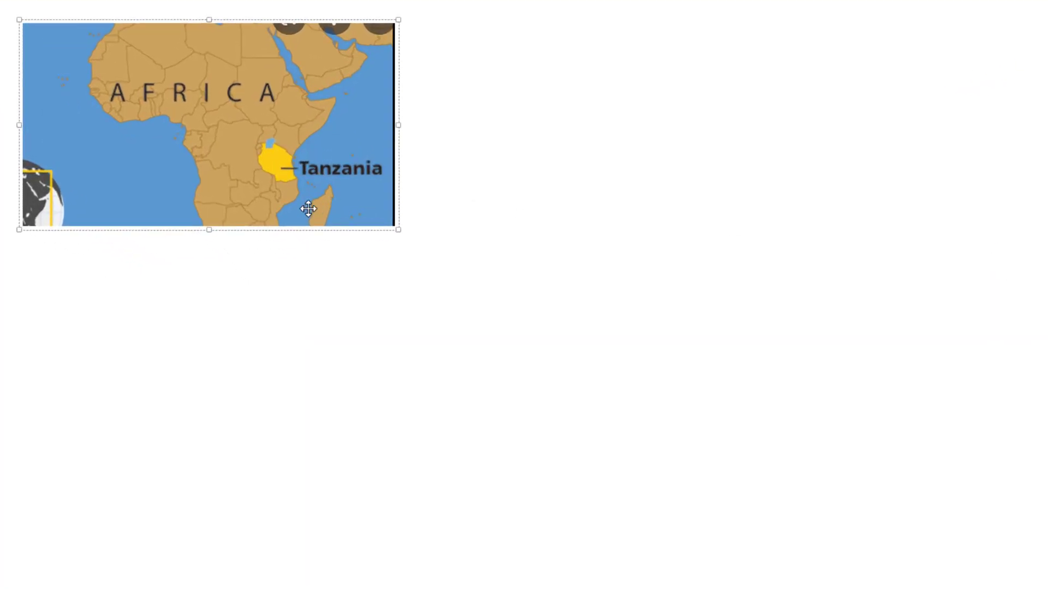
Copy the text from the map screenshot and paste it in Word below the existing Tanzania line.
right_click(203, 142)
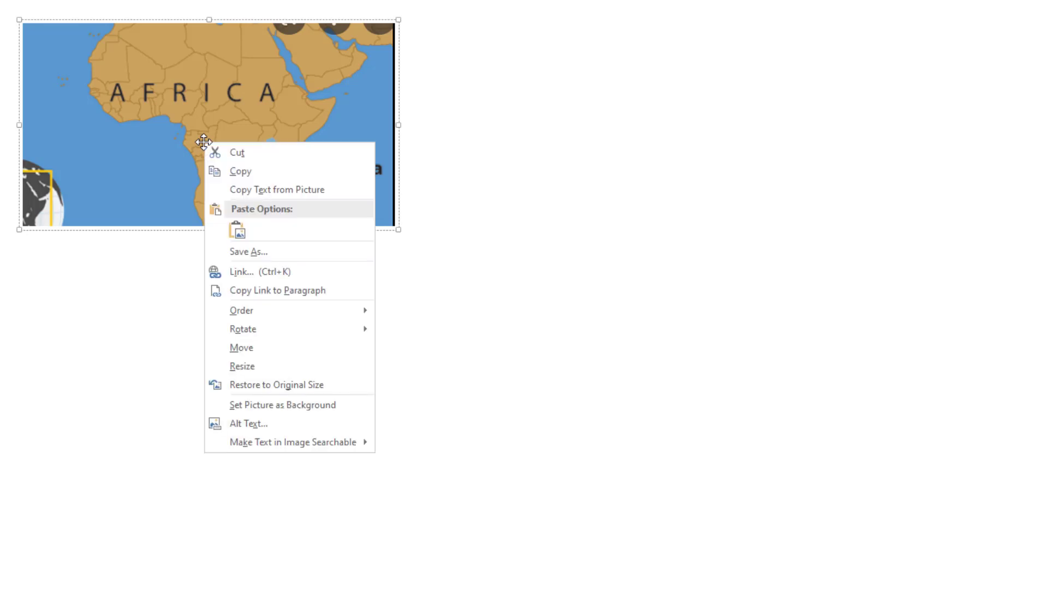
click(269, 190)
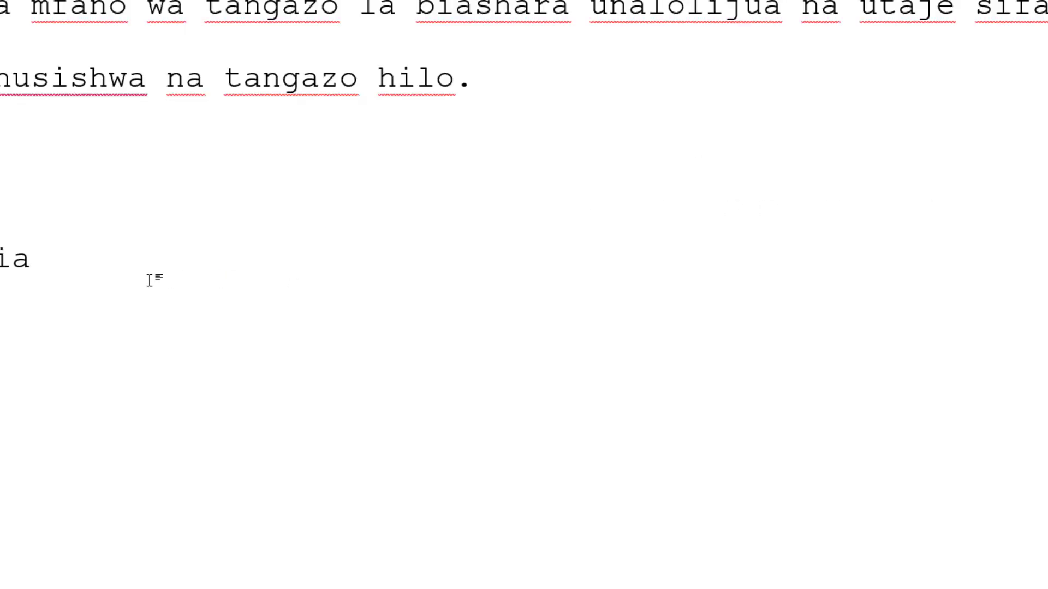
key(ctrl+v)
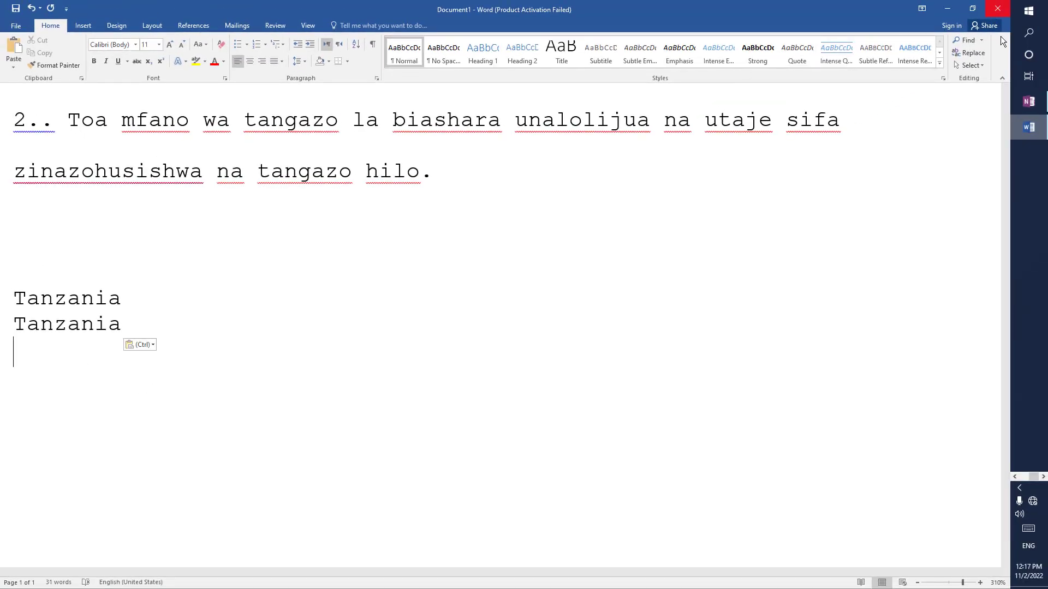
Return to OneNote, delete the map screenshot, and insert the maxresdefault picture from the Downloads folder.
click(1029, 107)
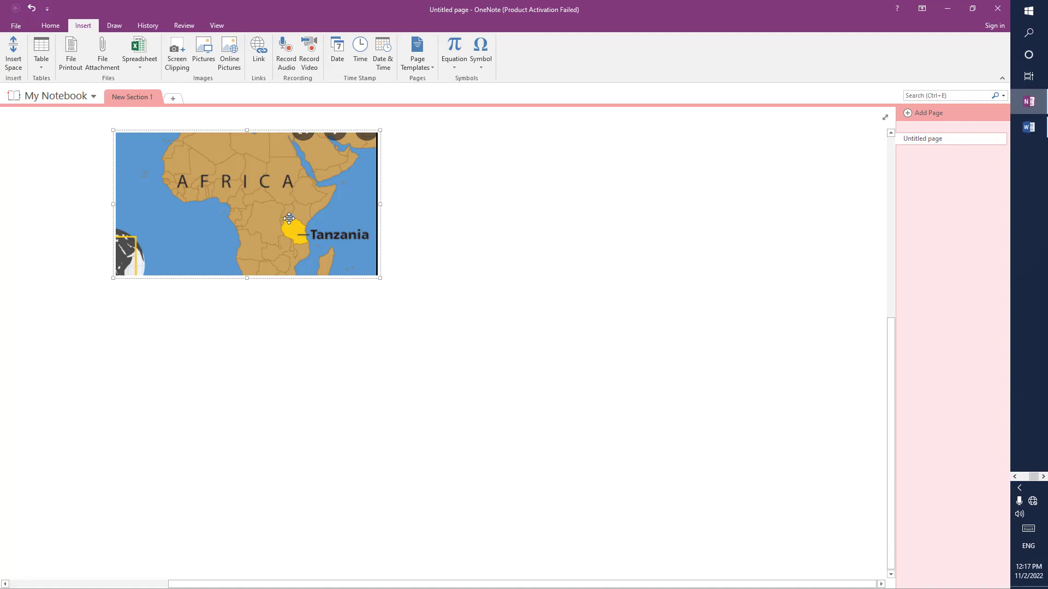
key(Delete)
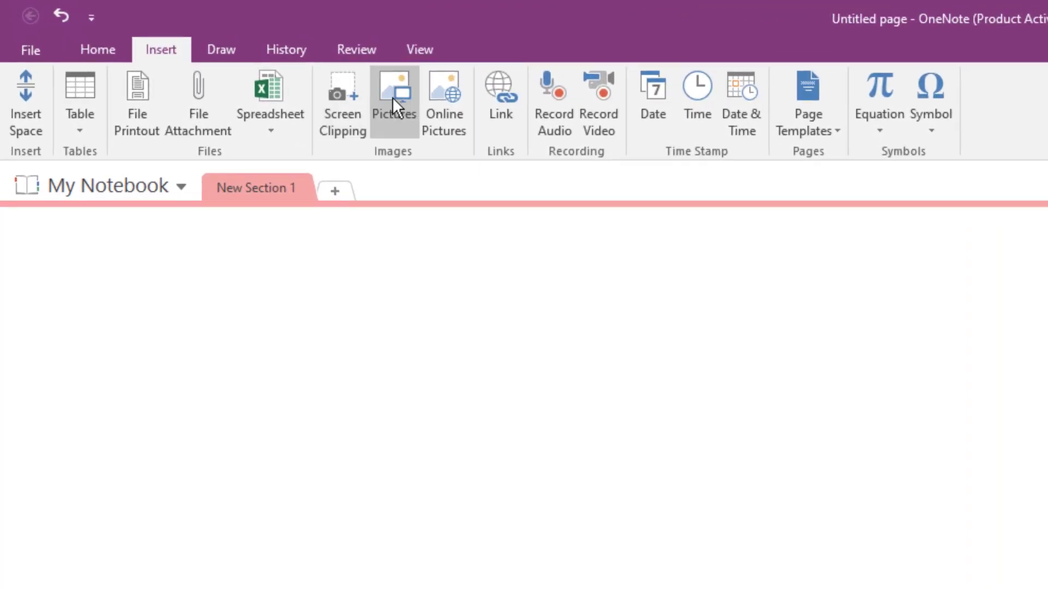
click(392, 97)
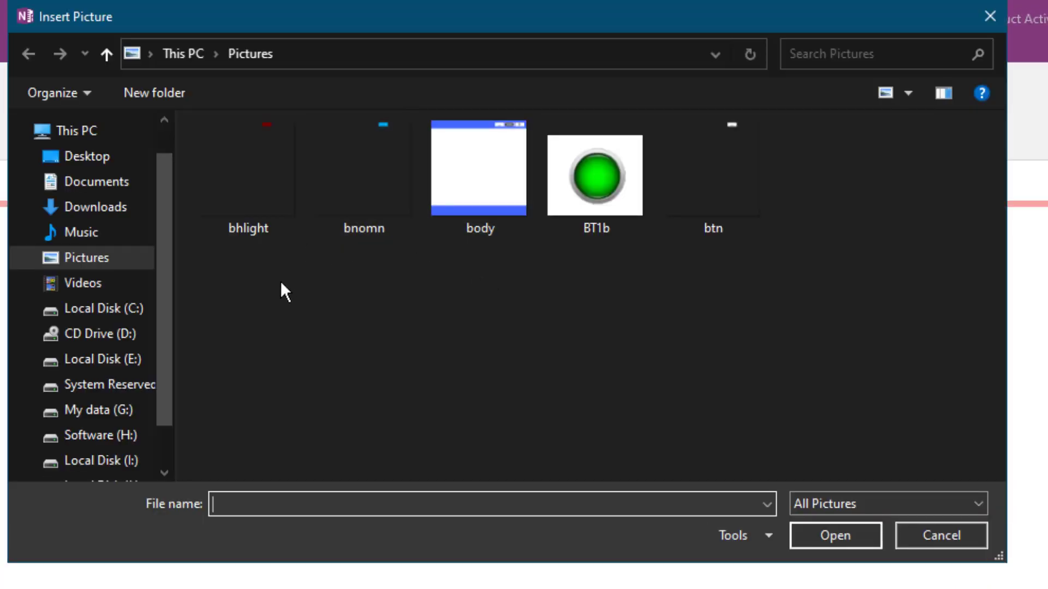
click(97, 209)
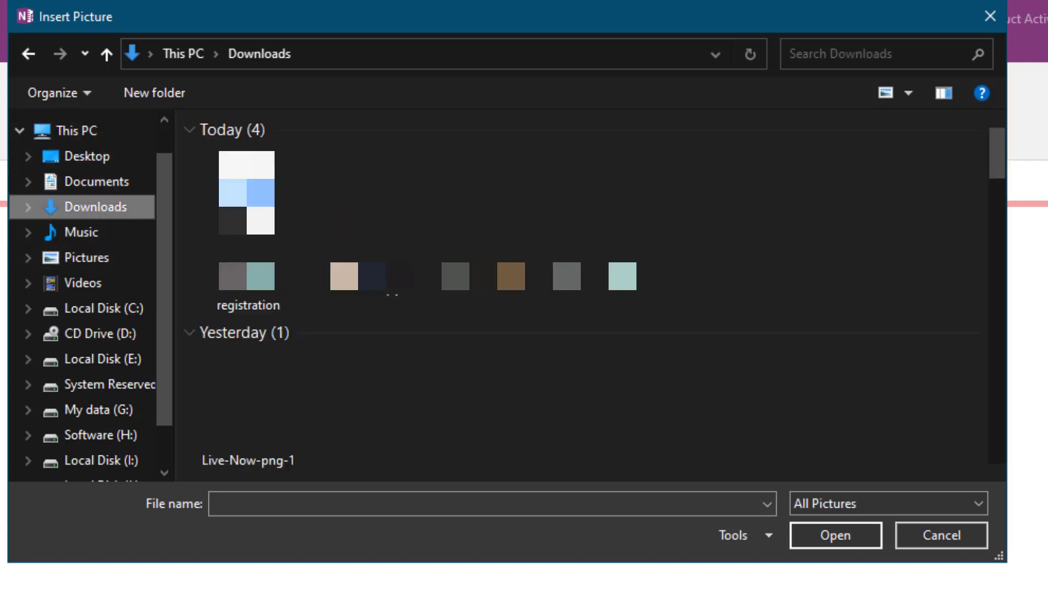
scroll(415, 340, down, 5)
scroll(415, 344, down, 15)
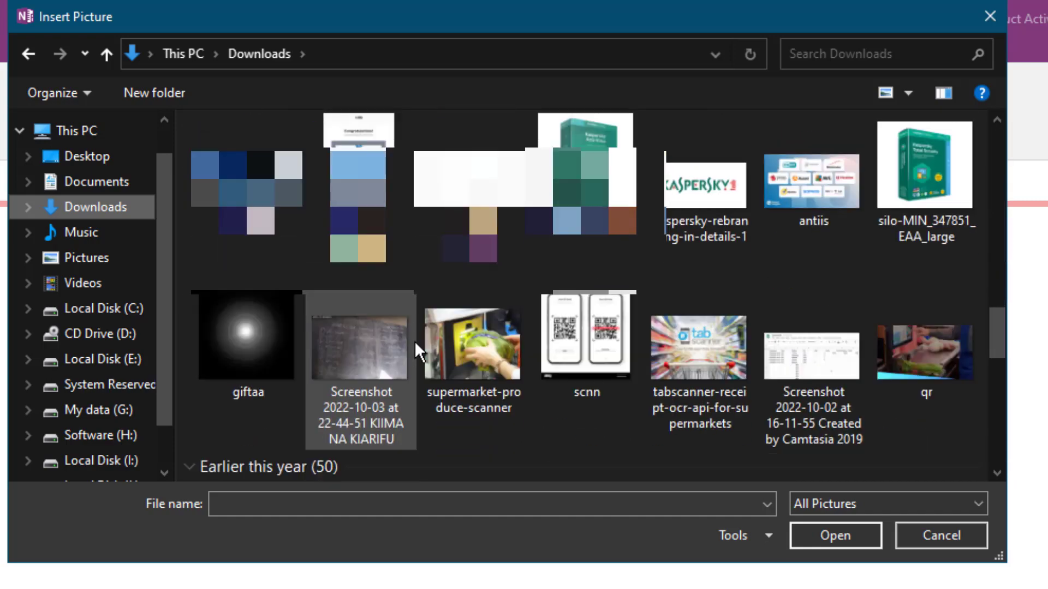
scroll(414, 341, down, 3)
scroll(414, 341, up, 1)
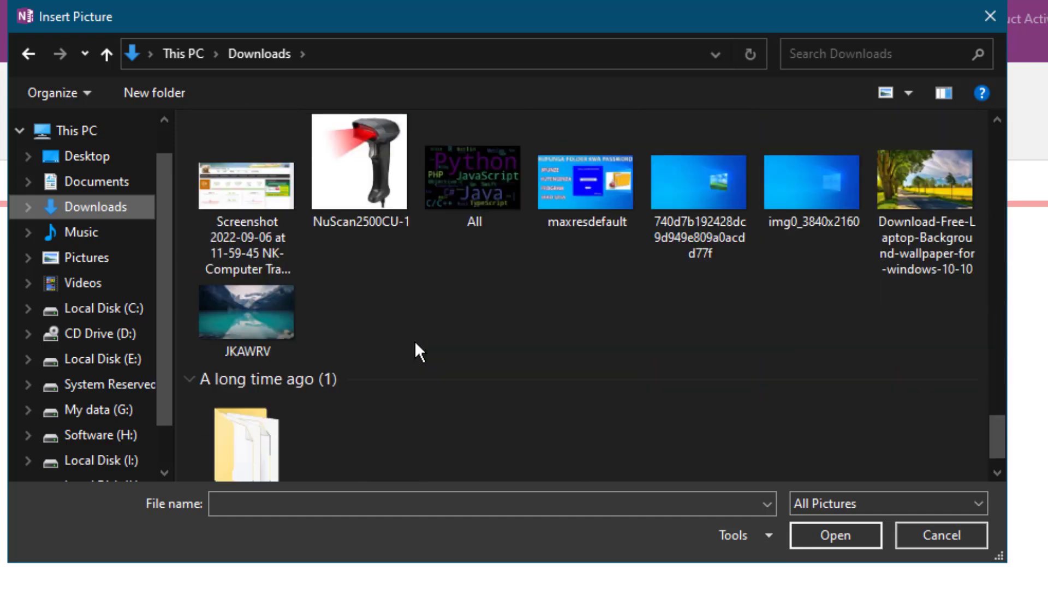
click(598, 195)
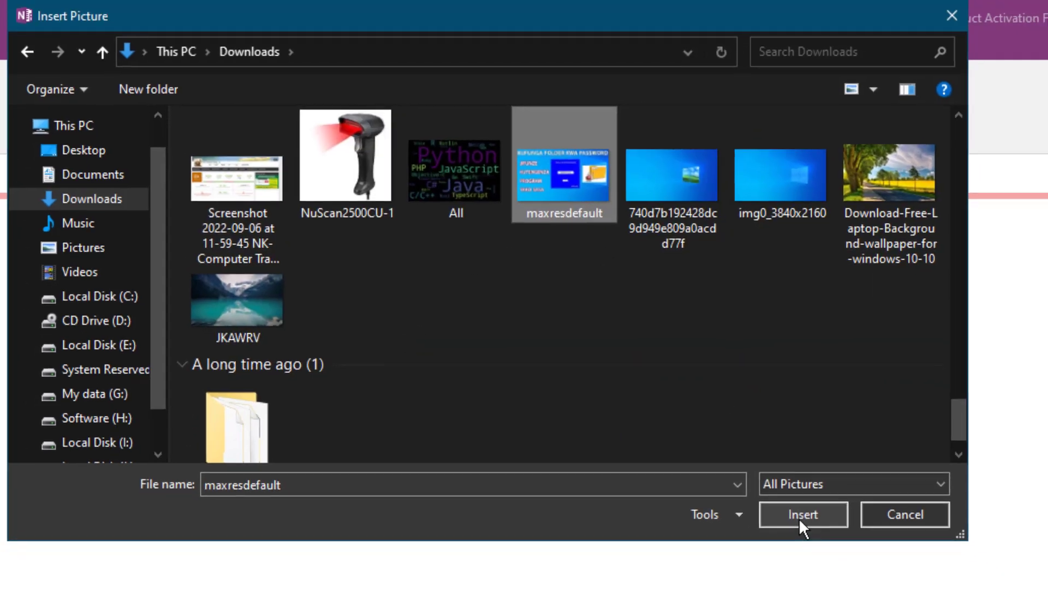
click(803, 527)
click(365, 275)
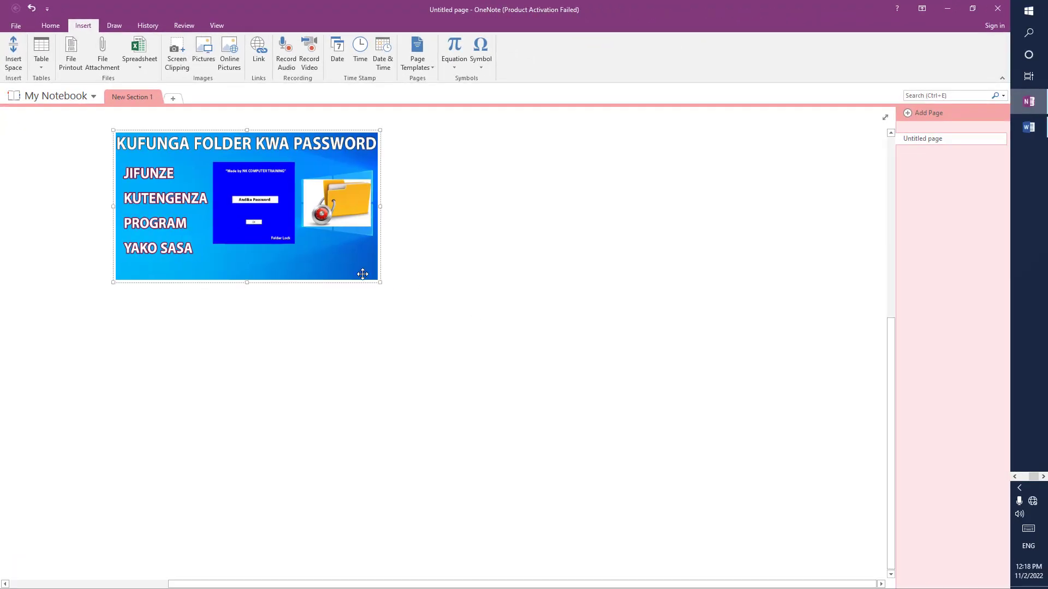
Enlarge the inserted folder-lock picture proportionally to more than twice its width so its lettering is easy to read.
drag(376, 281, 658, 455)
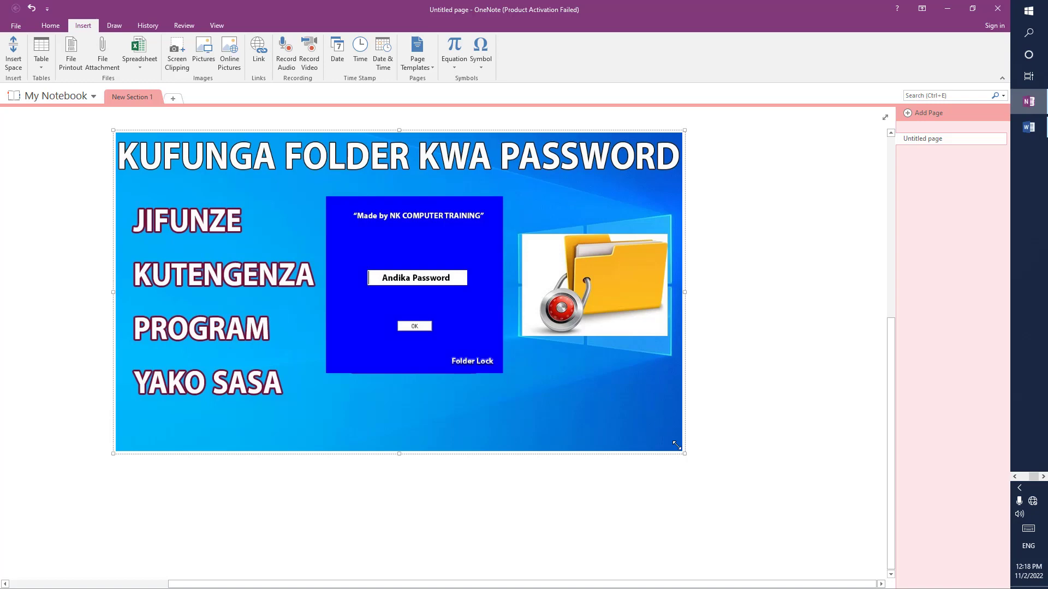
drag(688, 456, 723, 474)
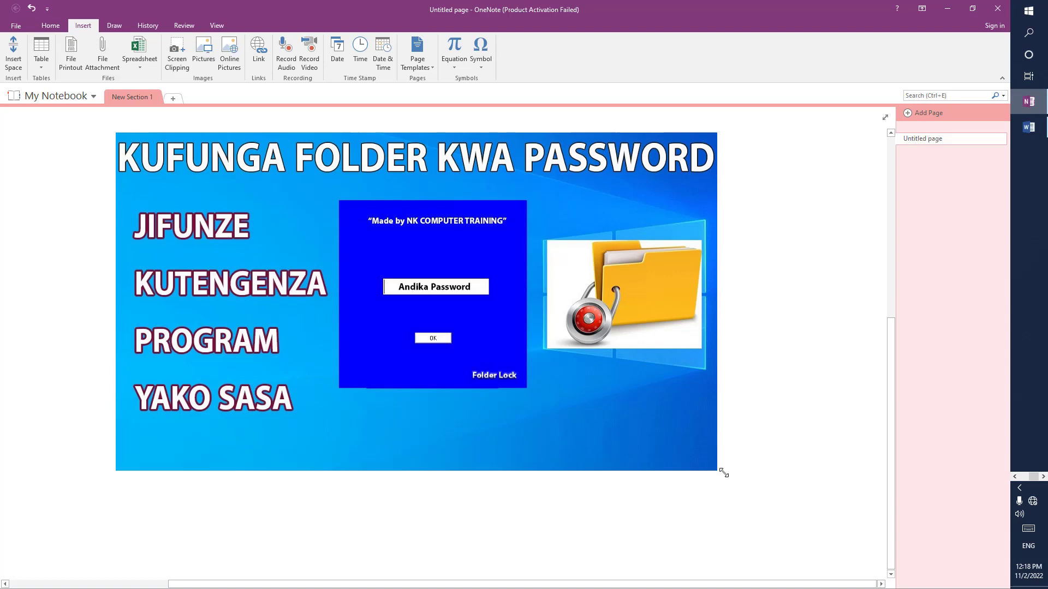
drag(724, 474, 724, 474)
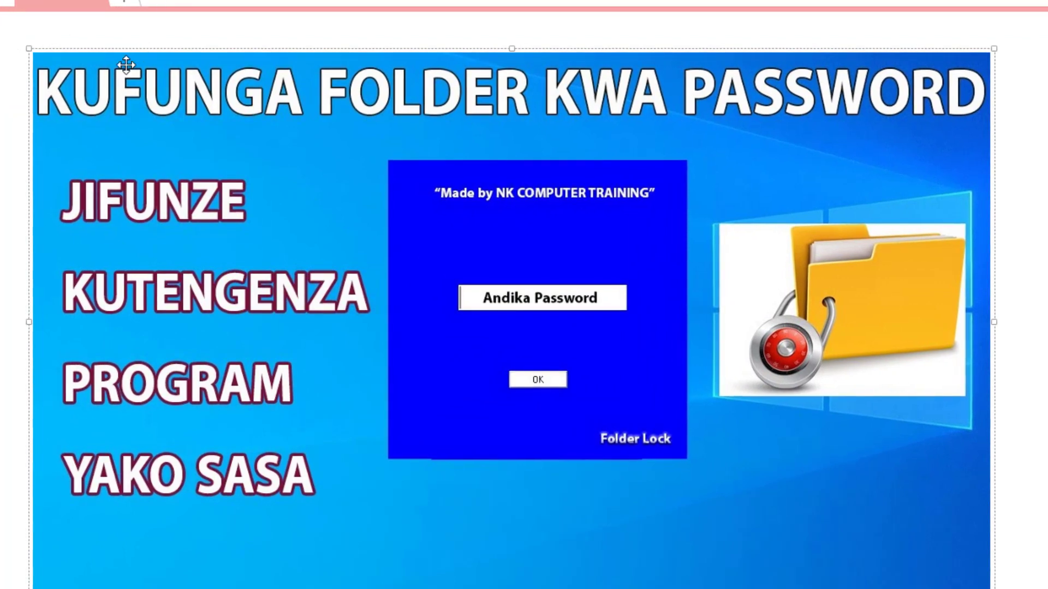
Open the folder-lock picture's alternative text, compare each recognized line with the picture's lettering, and close the dialog without changes.
right_click(213, 146)
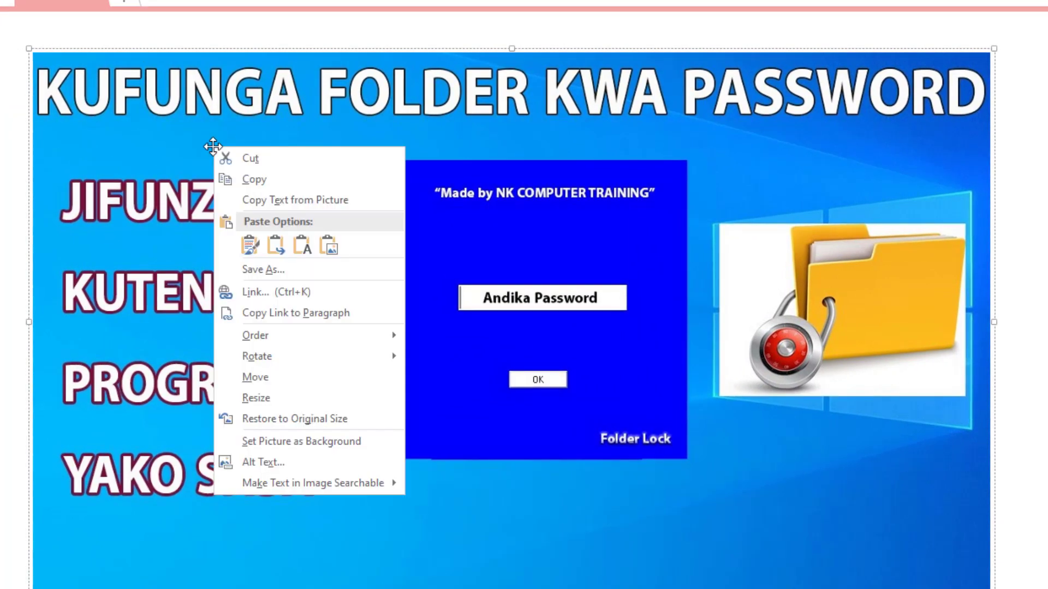
click(270, 467)
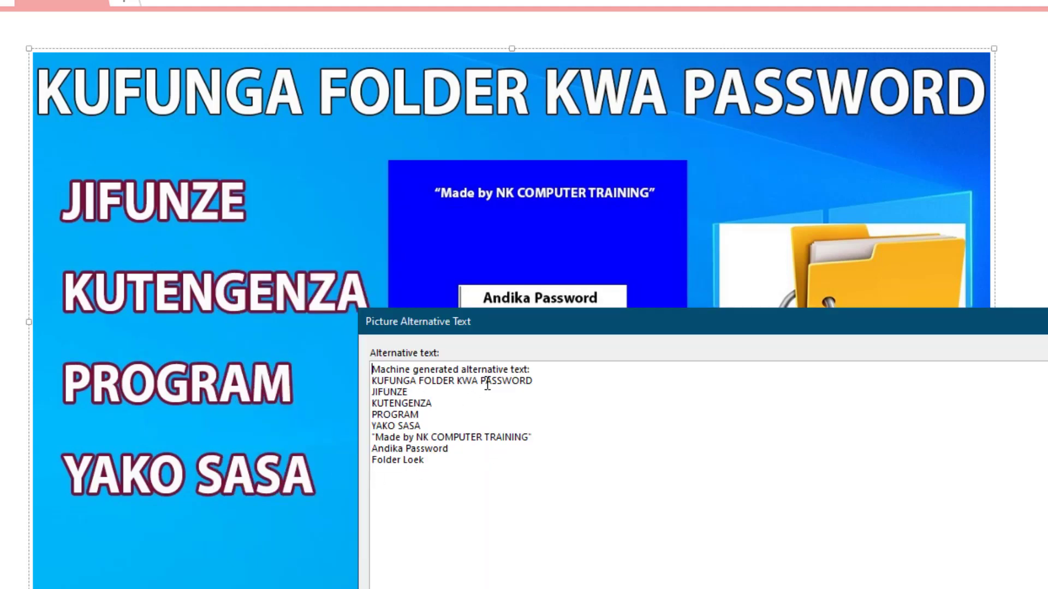
drag(503, 382, 565, 384)
click(566, 384)
drag(372, 382, 456, 390)
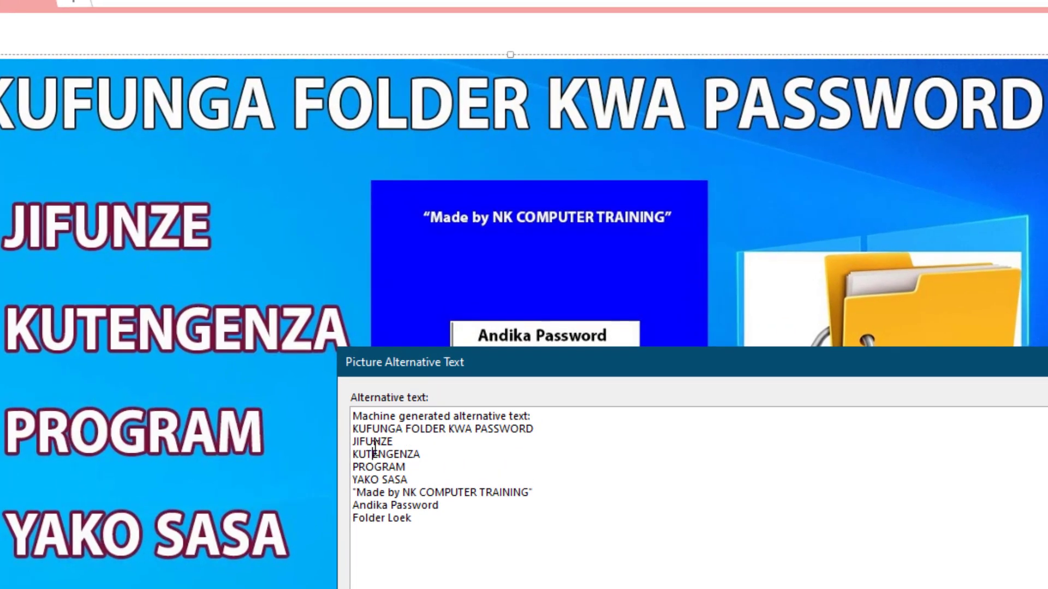
drag(378, 446, 446, 455)
click(446, 466)
drag(355, 480, 430, 480)
click(368, 494)
drag(368, 494, 459, 513)
click(445, 509)
drag(552, 354, 580, 124)
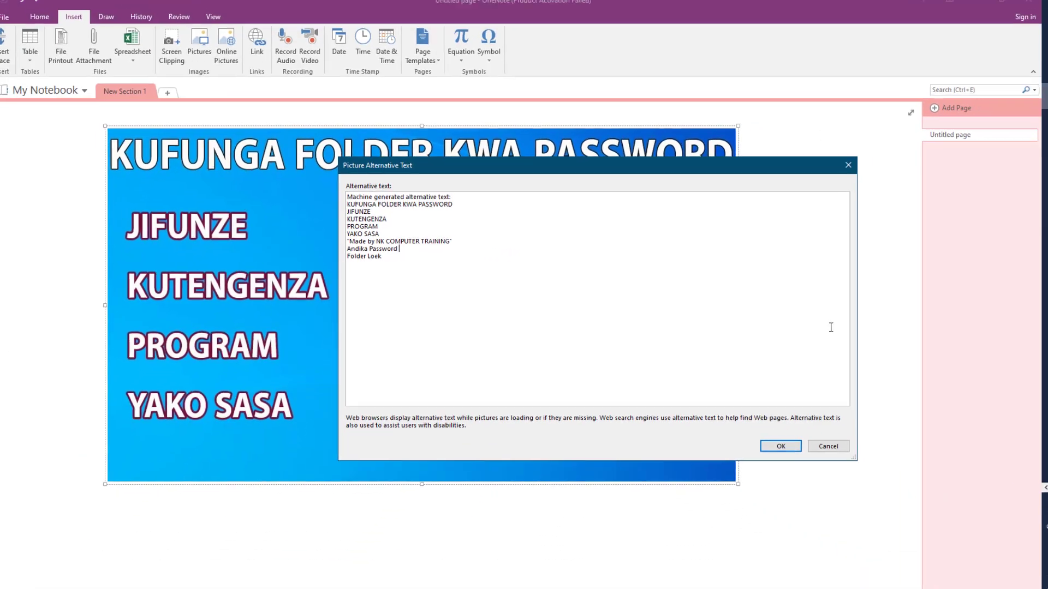
key(Escape)
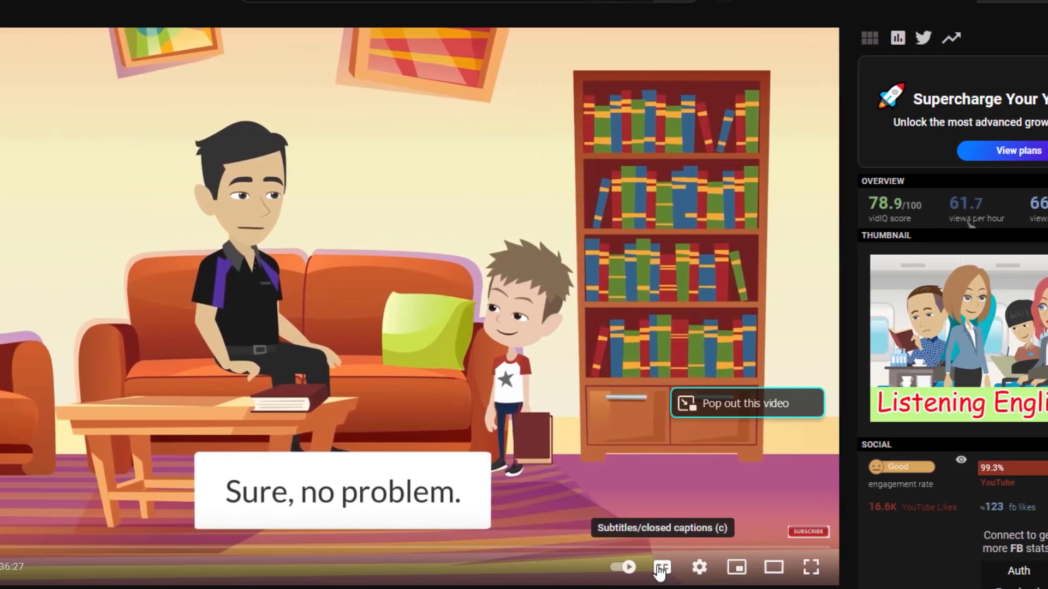
Turn on the subtitles of the English conversation video in Firefox, examine the caption at 0:33, and turn them off again.
click(661, 568)
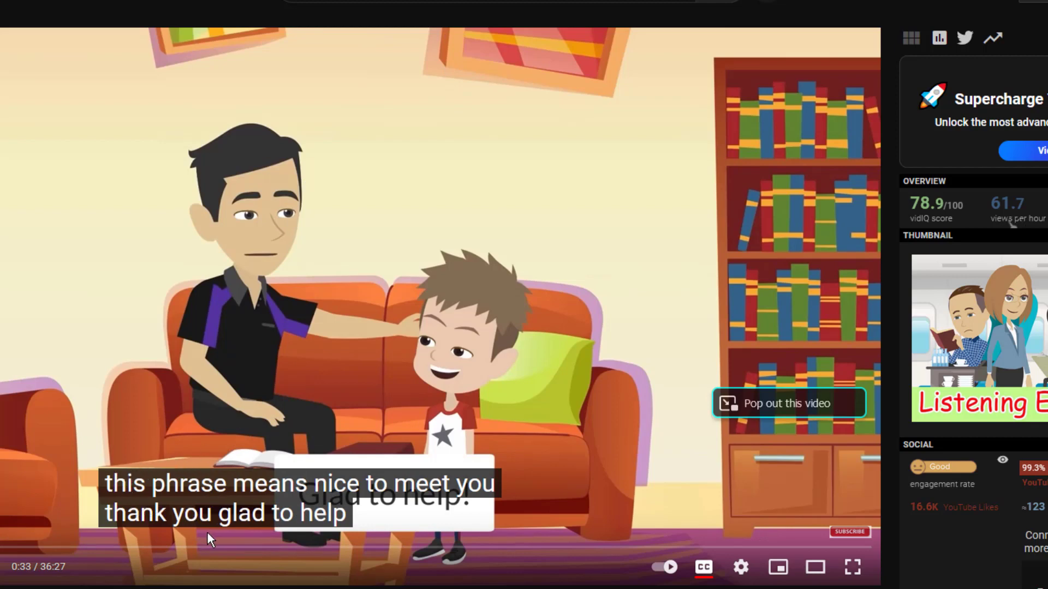
drag(265, 547, 340, 555)
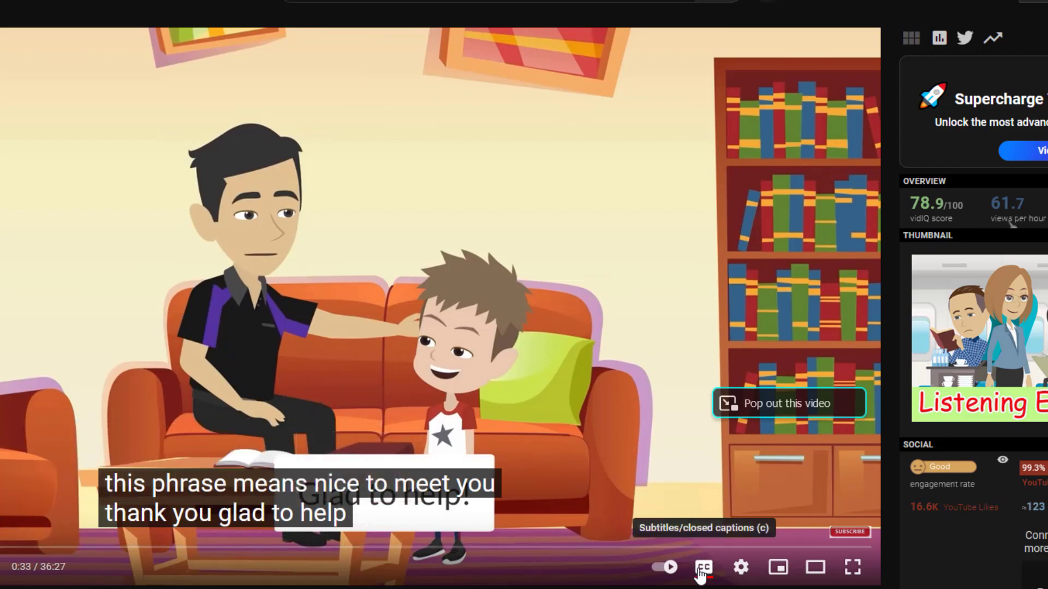
click(703, 567)
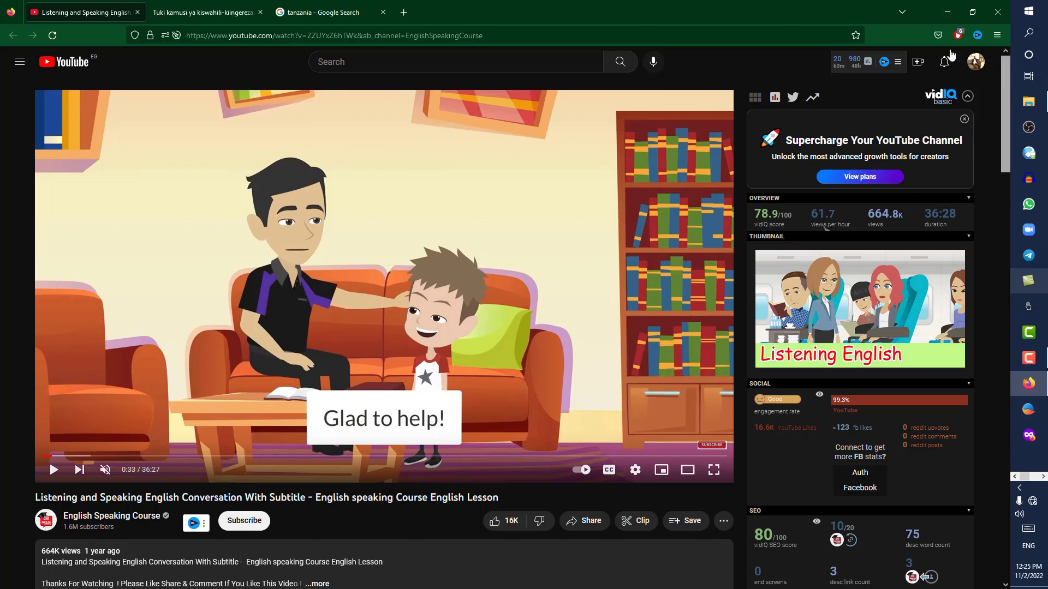
Search for snagit in a new browser tab and open TechSmith's Snagit free trial download page.
key(ctrl+t)
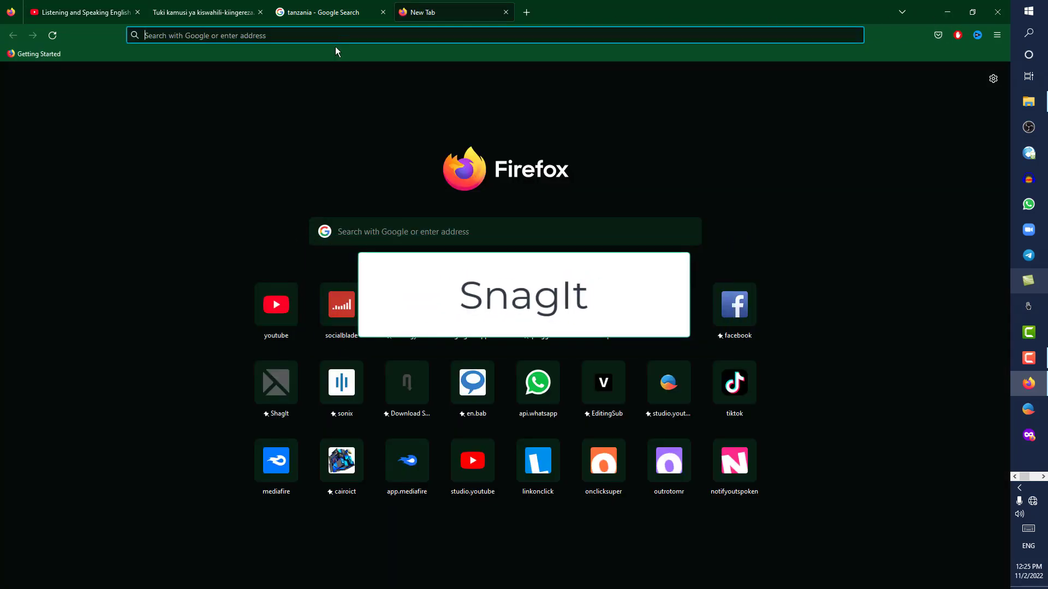
text(snagit)
key(Return)
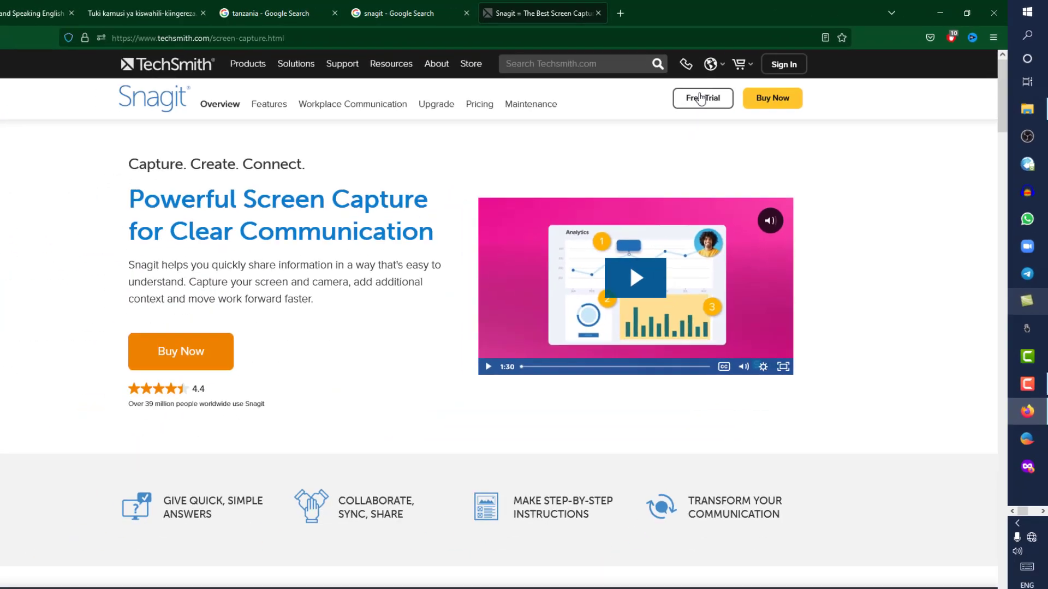
click(701, 99)
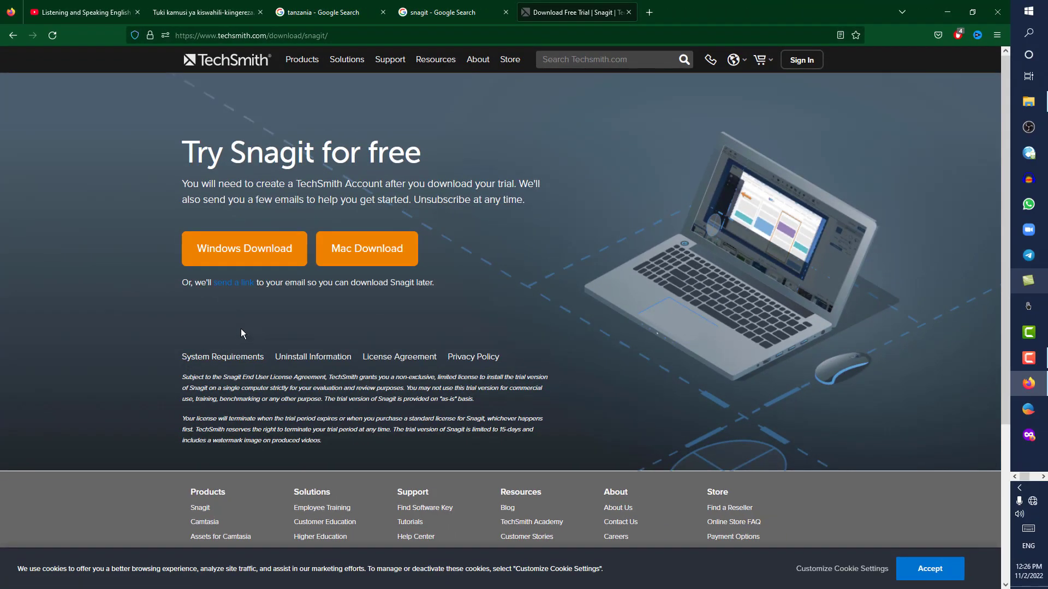
Capture the "Try Snagit for free" section of the web page as a 740 × 371 image with Snagit, and close the editor.
key(Print)
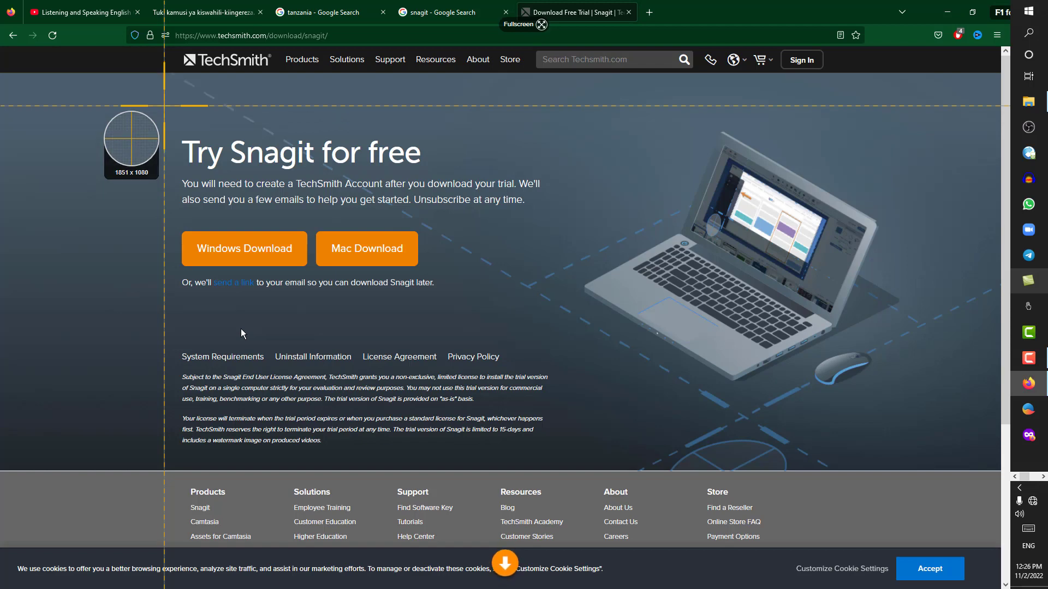
drag(164, 111, 569, 315)
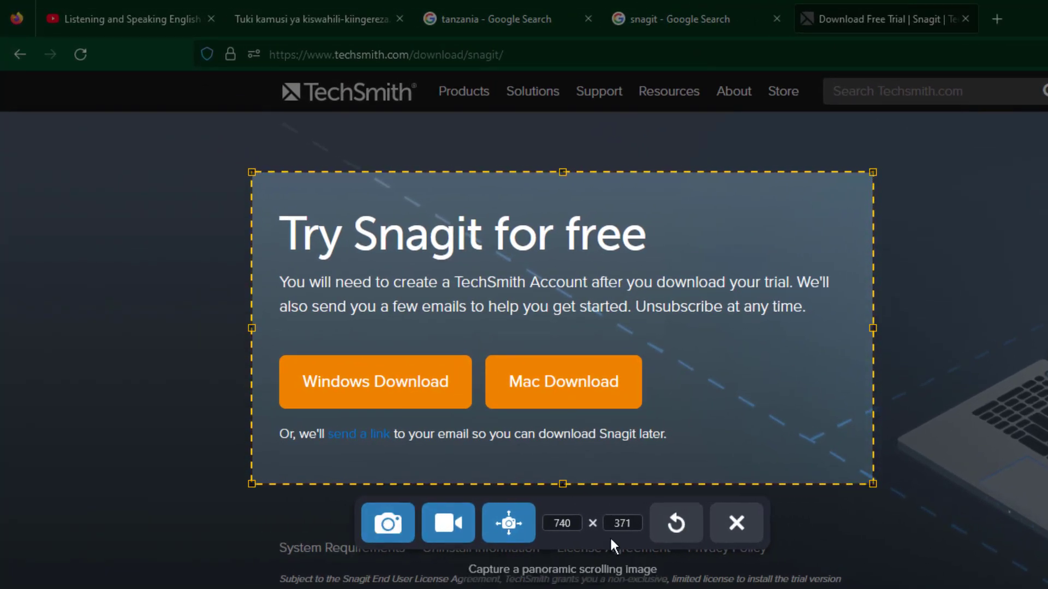
click(384, 526)
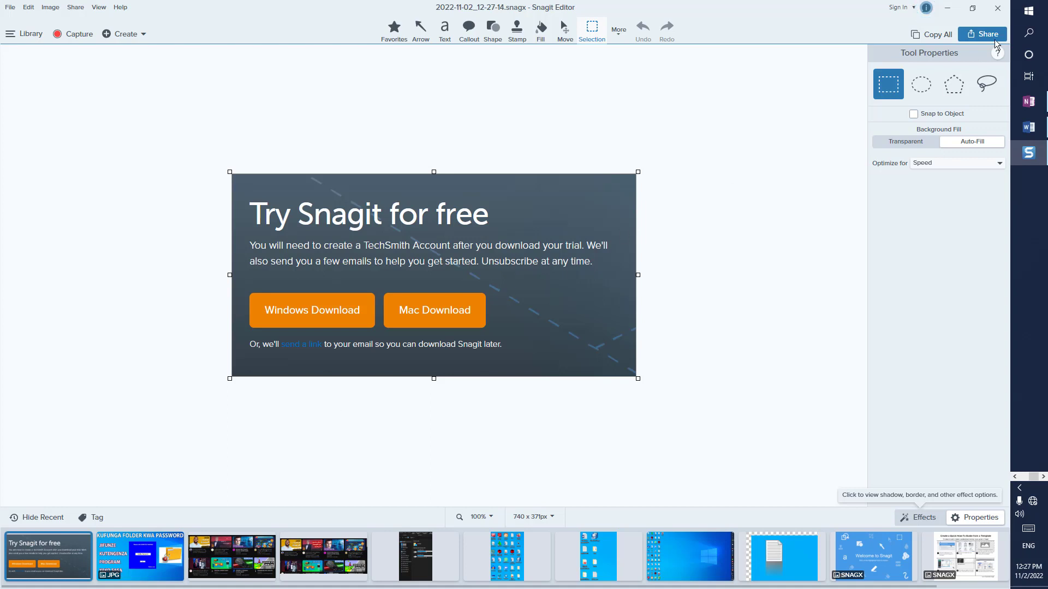
click(996, 10)
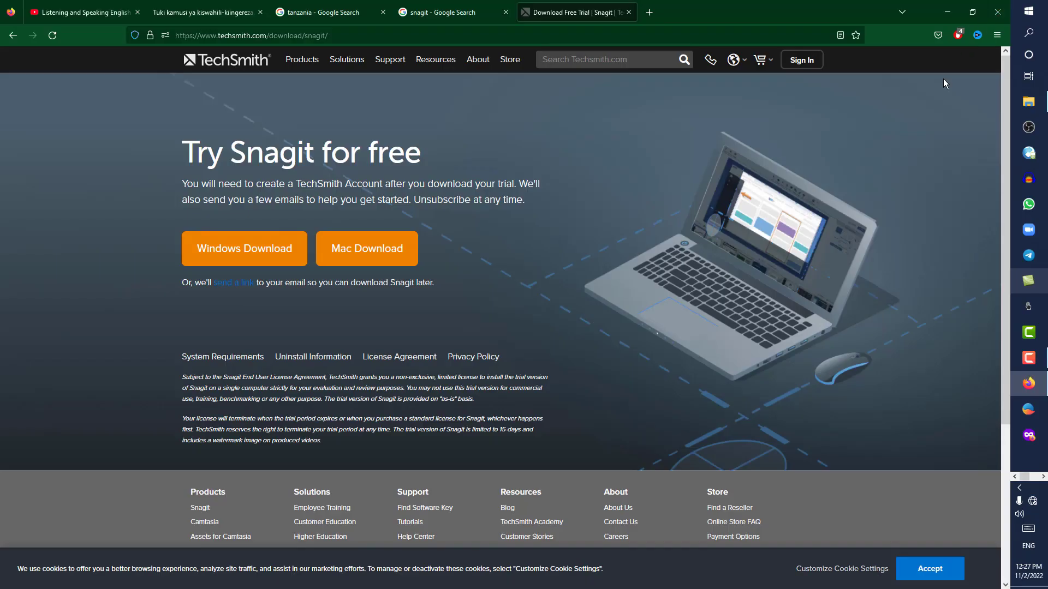
Minimize Firefox and Word to reach the desktop, and bring up Snagit's capture window.
click(1019, 489)
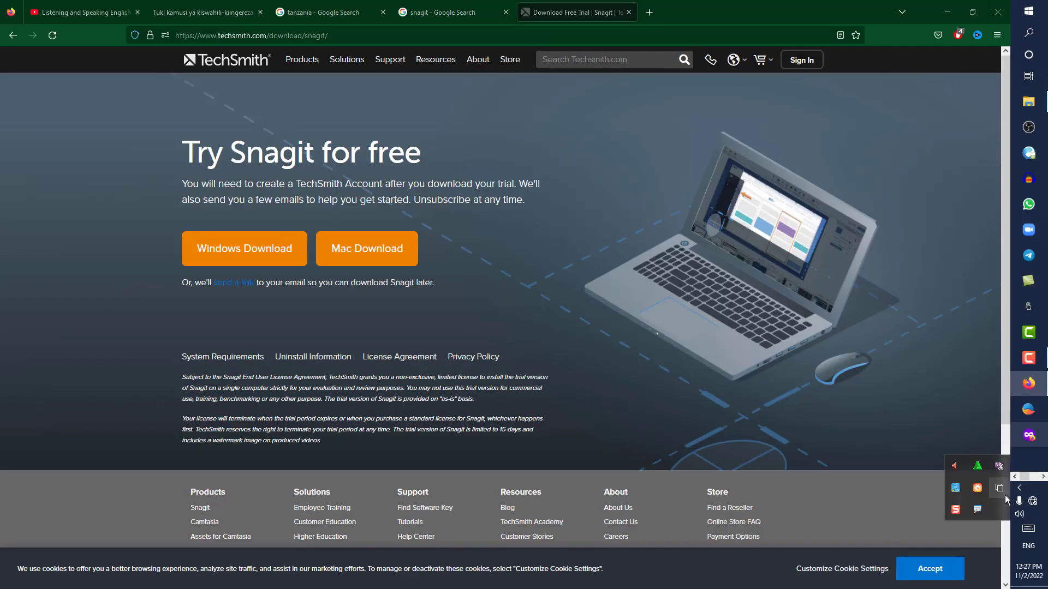
click(947, 12)
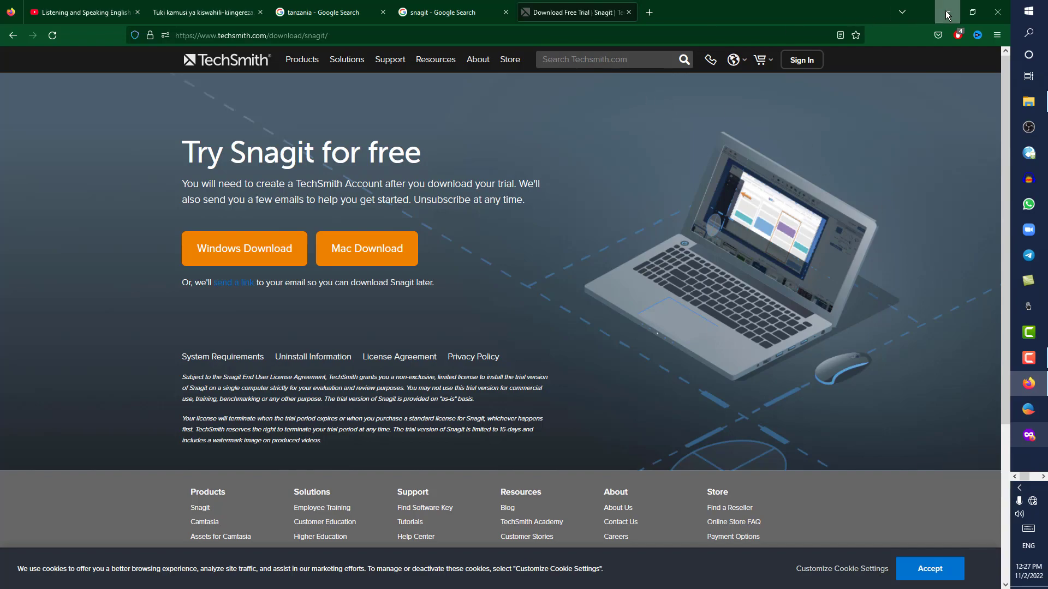
click(997, 8)
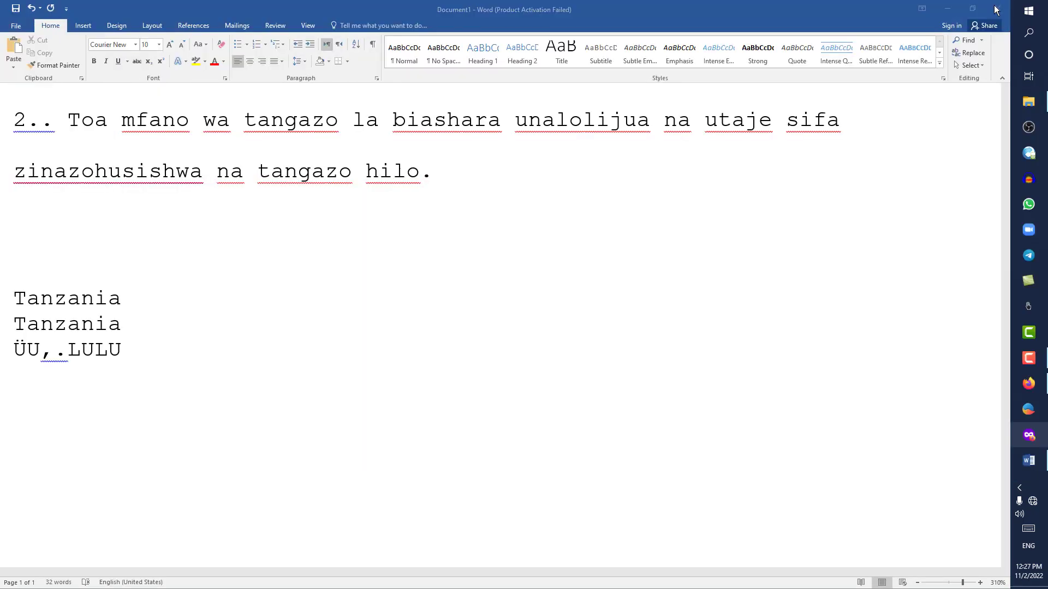
click(951, 6)
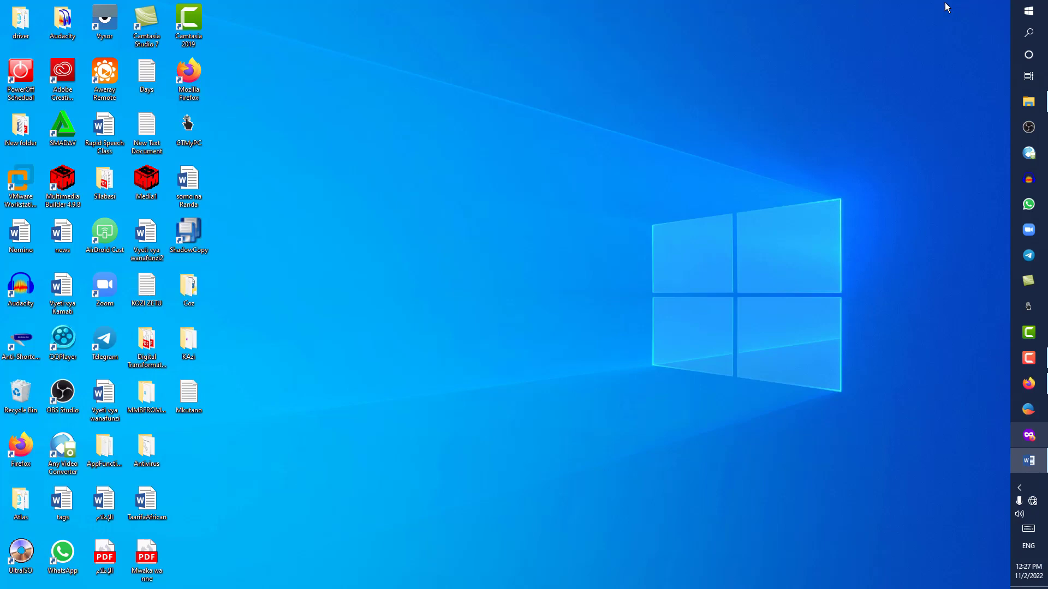
right_click(682, 120)
click(695, 152)
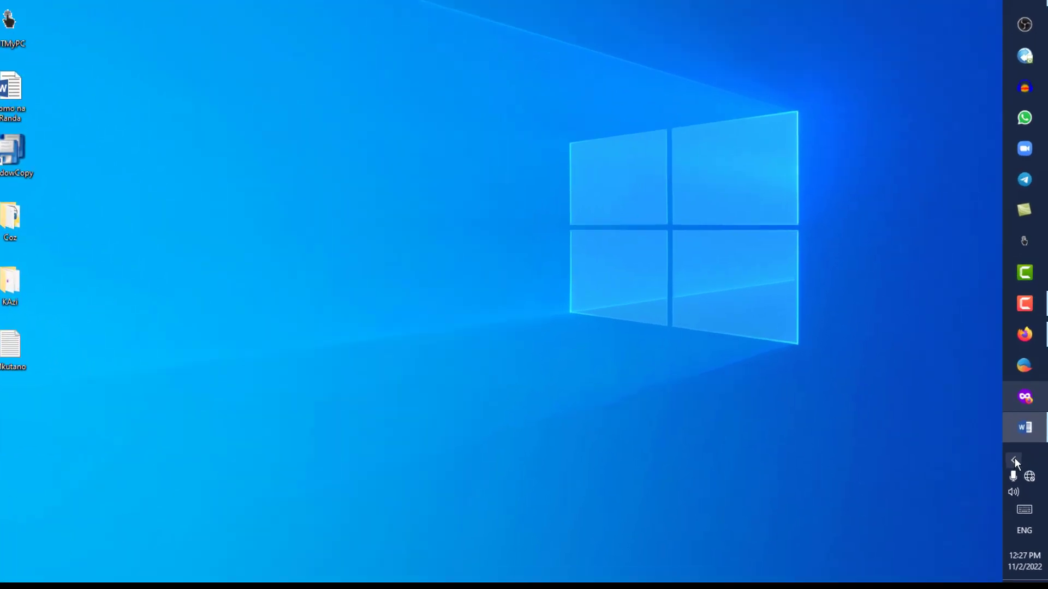
click(1016, 486)
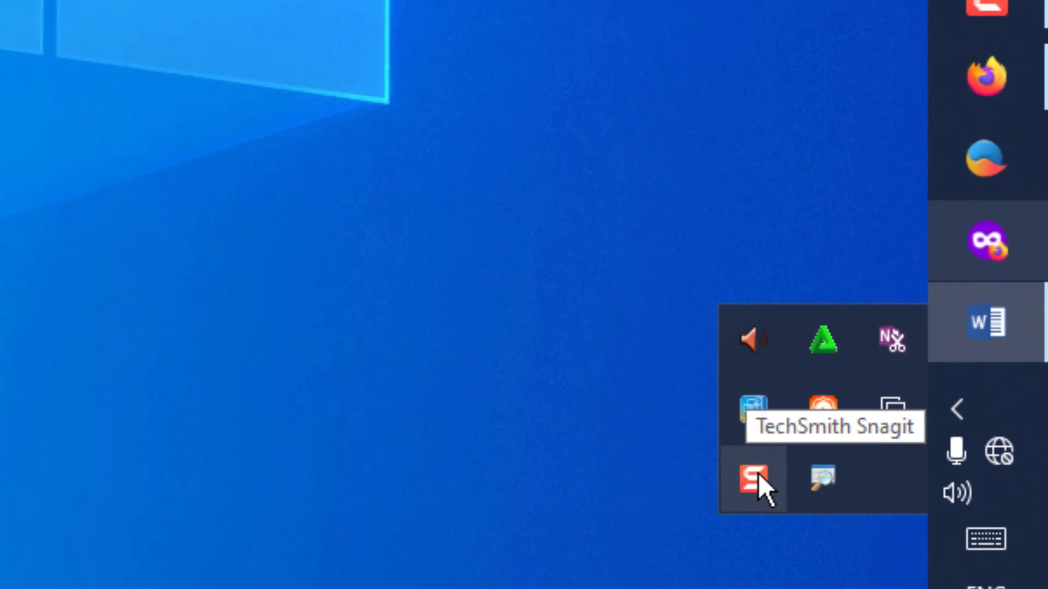
click(870, 406)
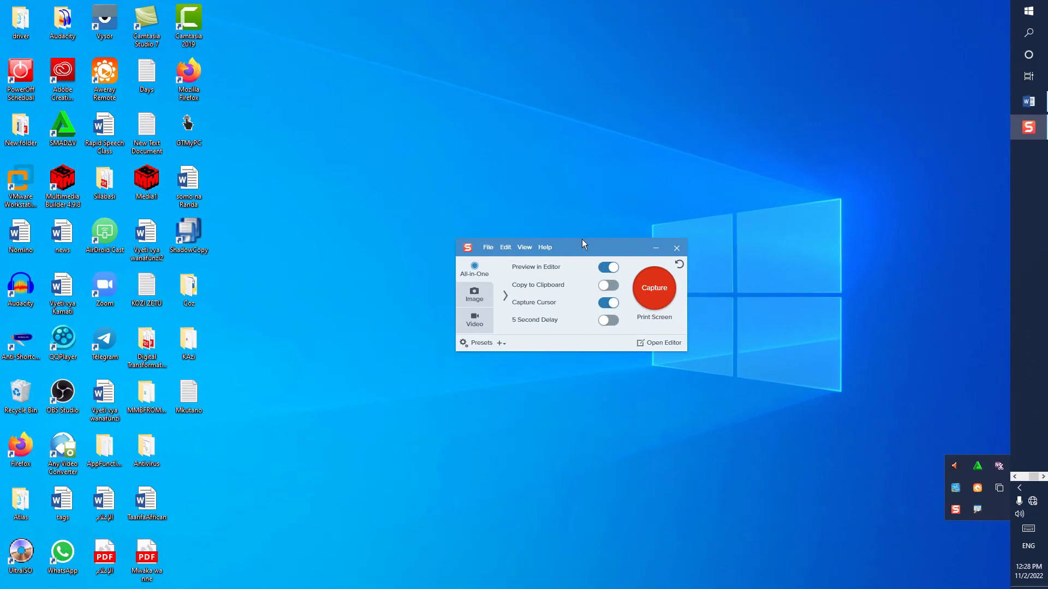
drag(581, 239, 589, 184)
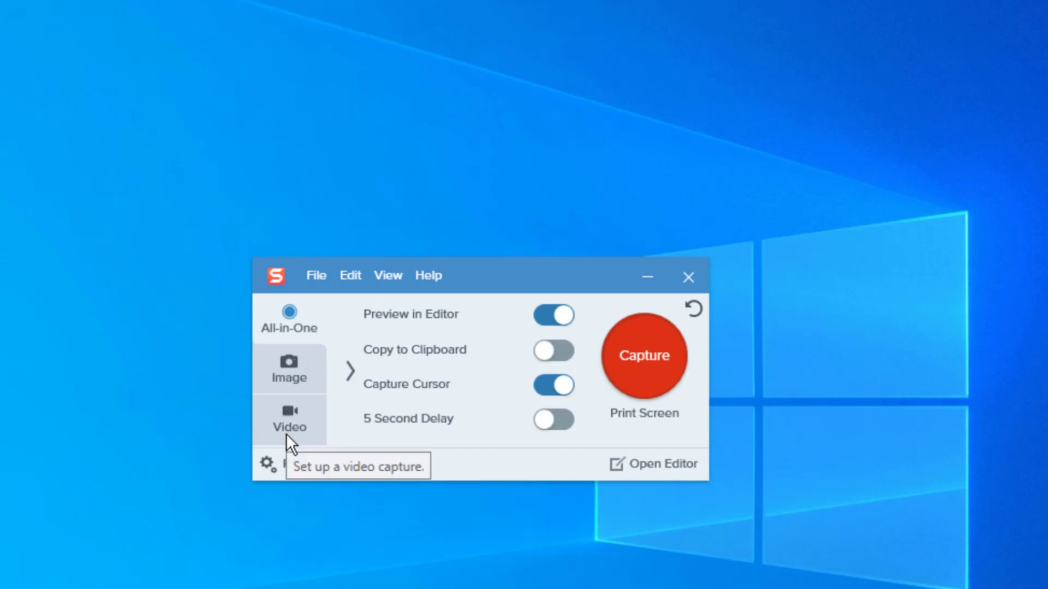
Review the capture window's Image and Video settings, and return to All-in-One mode.
click(302, 369)
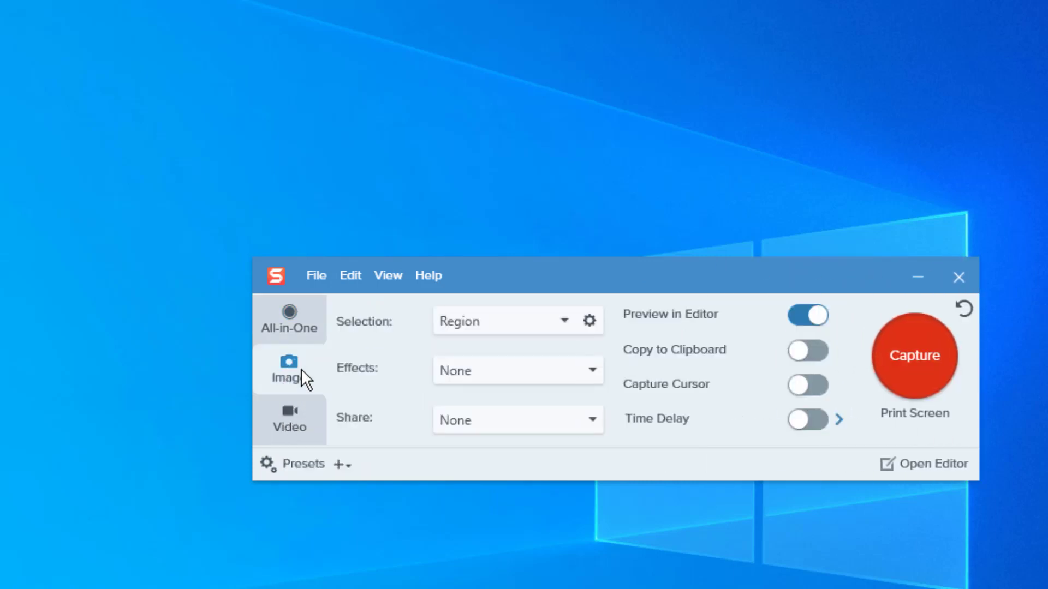
click(306, 426)
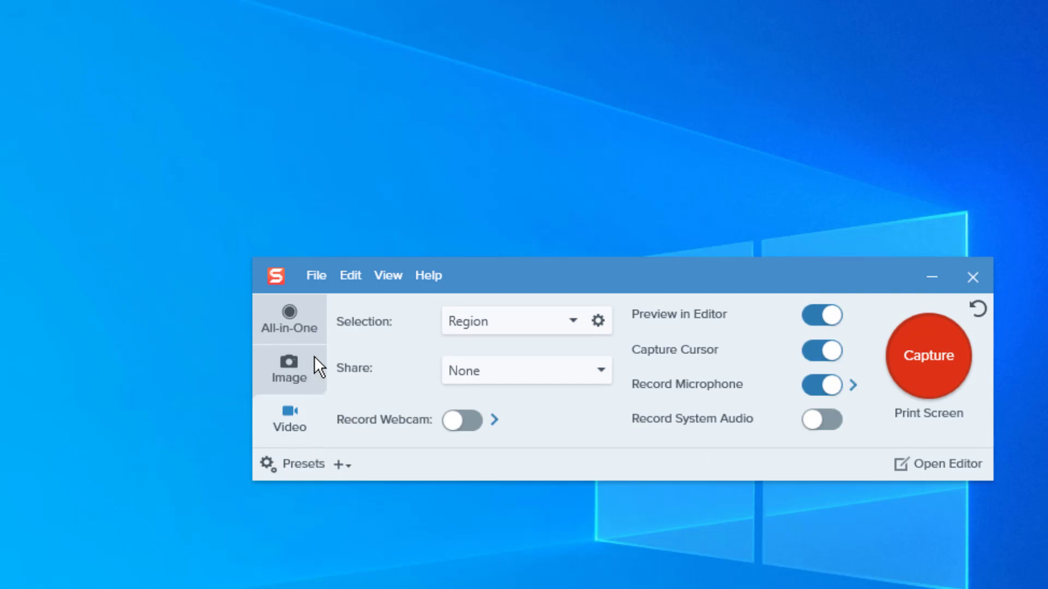
click(314, 322)
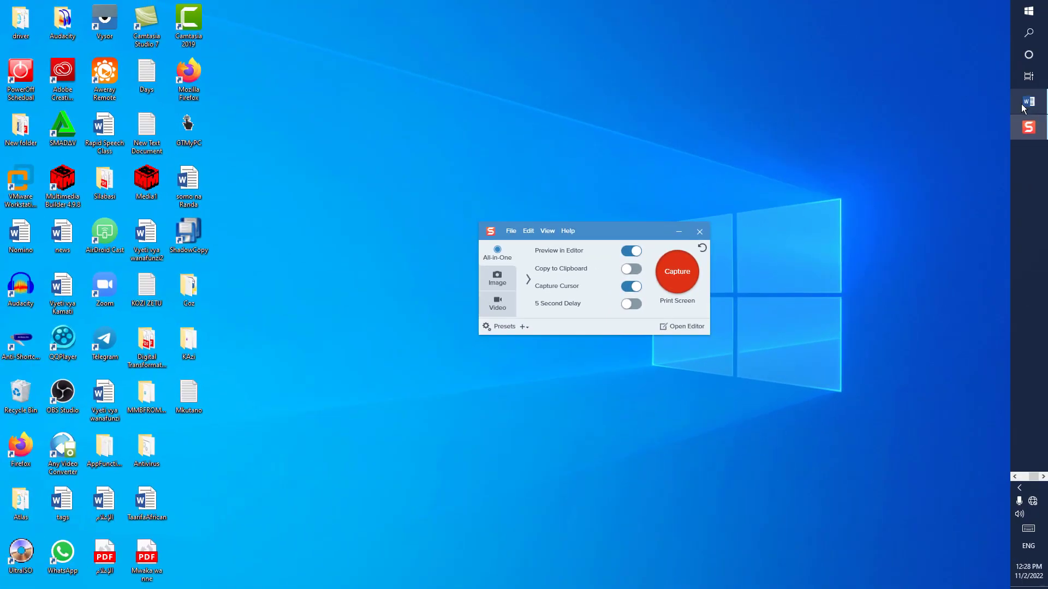
Enable Copy to Clipboard in Snagit and capture a desktop region about 1046 × 464 pixels as an image.
click(1024, 108)
click(948, 9)
click(632, 269)
click(677, 271)
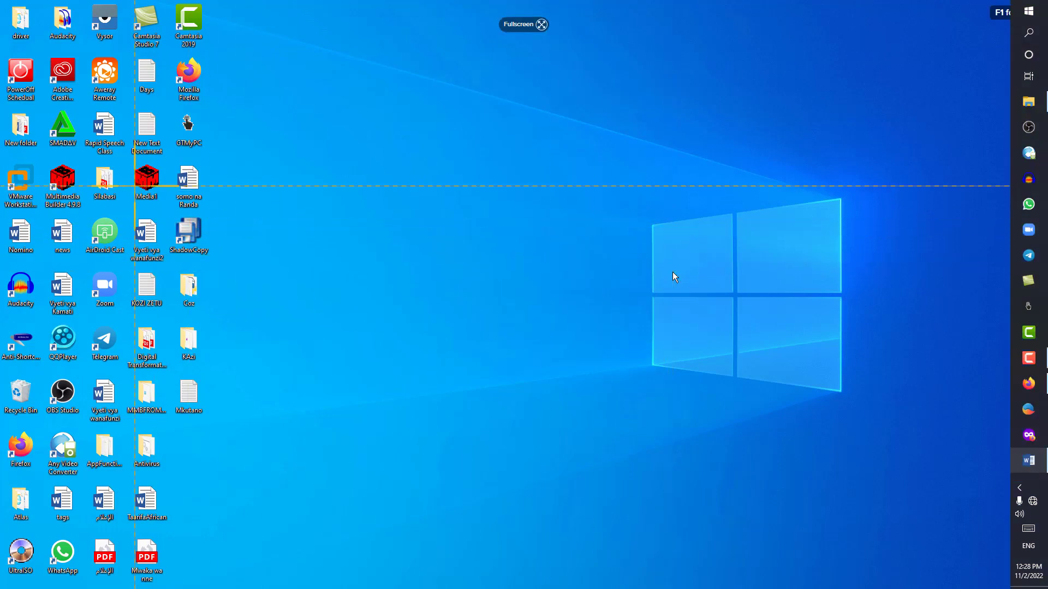
drag(120, 208, 692, 462)
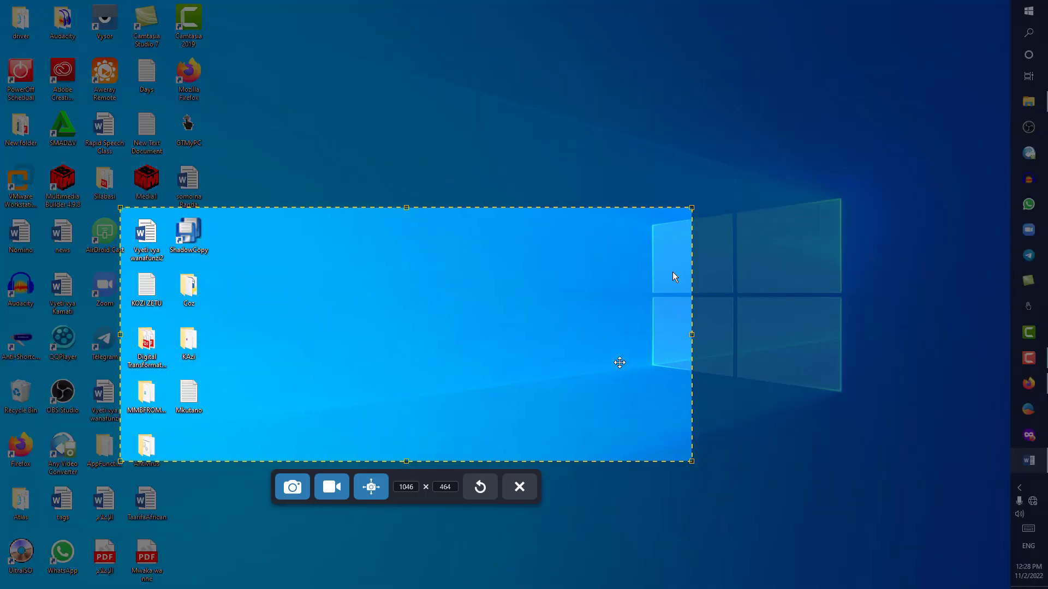
click(294, 488)
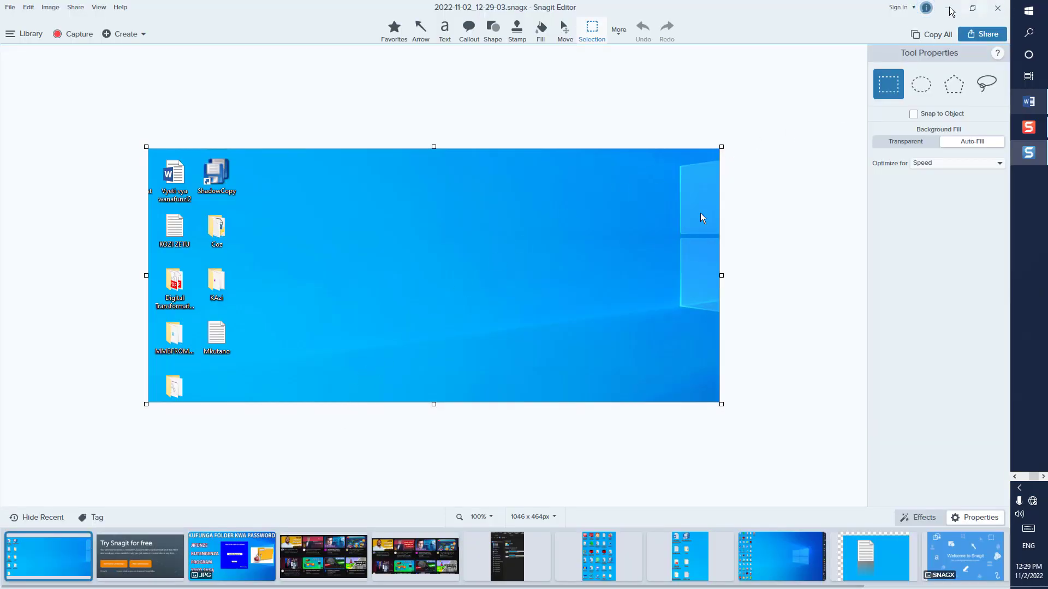
Minimize the Snagit Editor and paste the desktop capture into the Word document below the "ÜU,.LULU" line.
click(950, 9)
click(1027, 105)
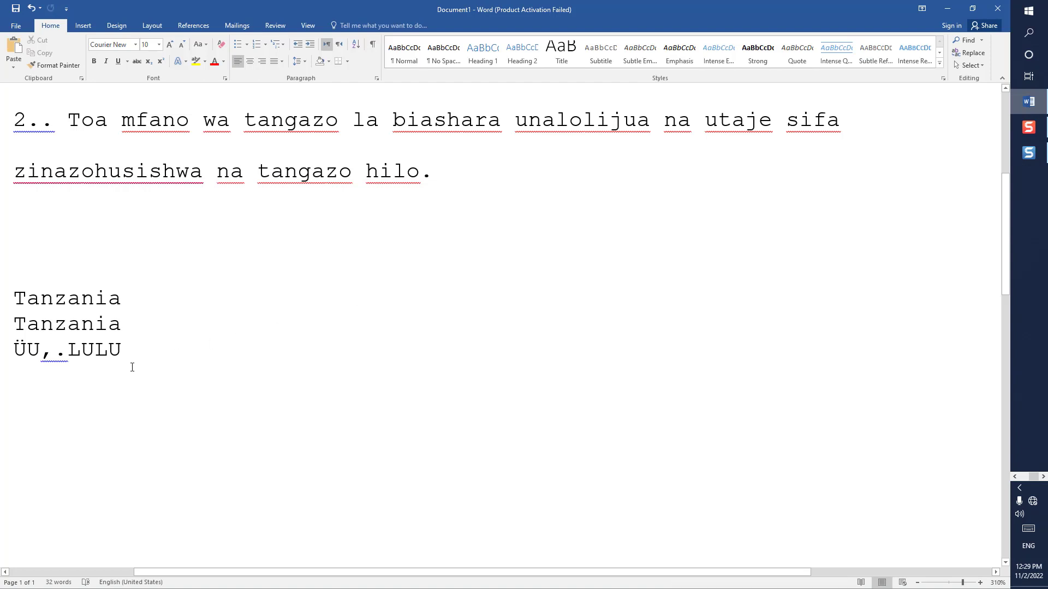
key(ctrl+v)
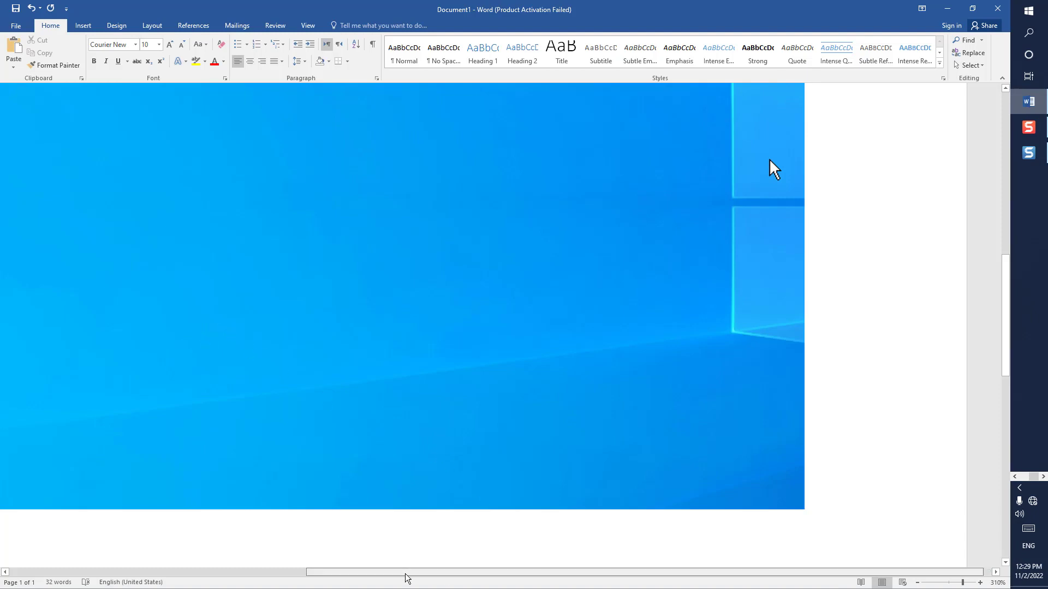
drag(407, 572, 187, 568)
scroll(229, 460, up, 3)
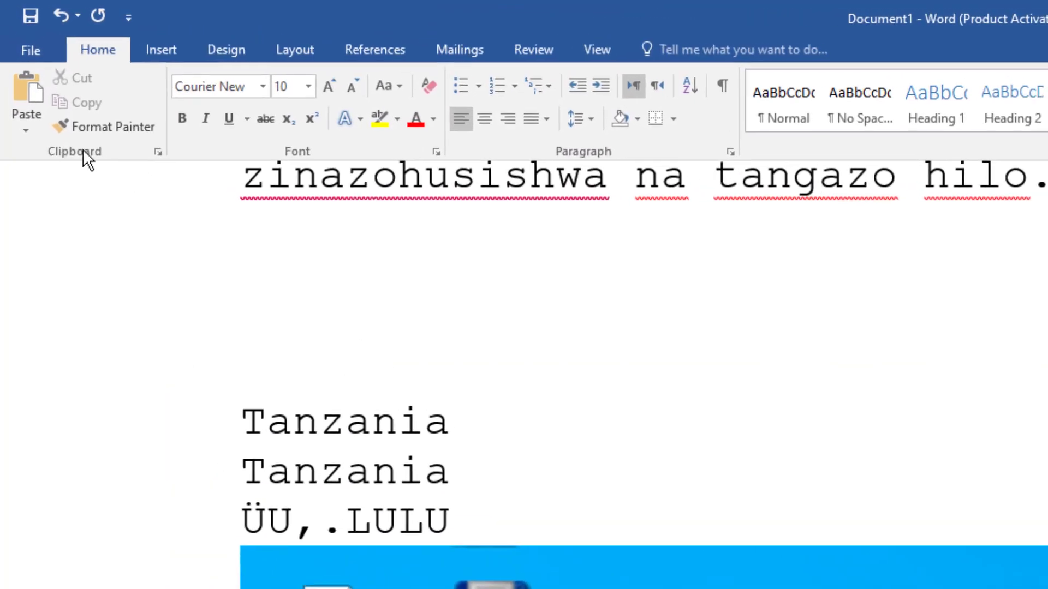
Examine the items stored in Word's Clipboard pane, close the pane, and minimize Word.
click(164, 151)
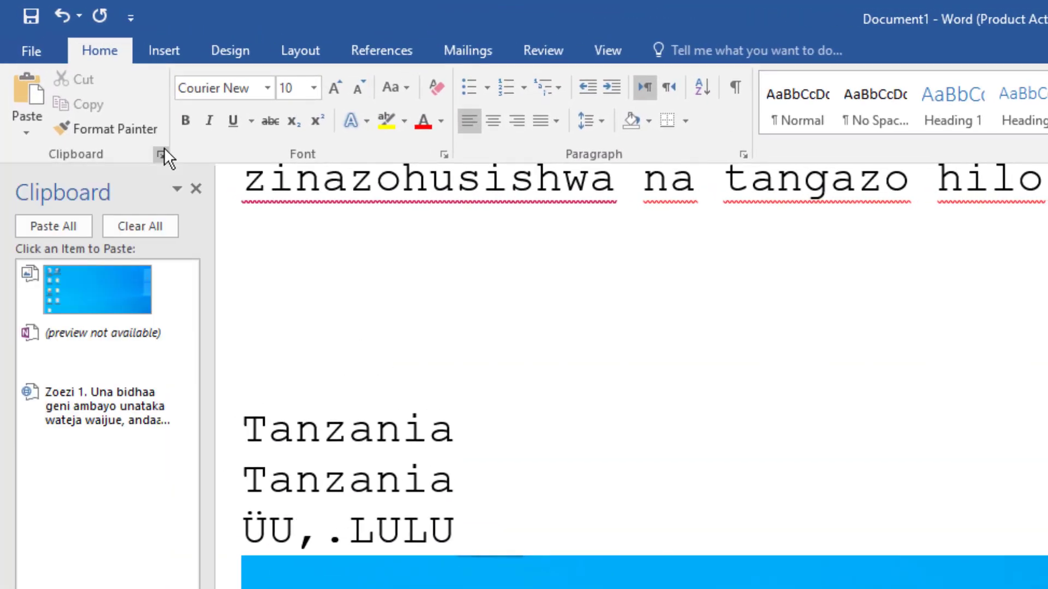
click(196, 189)
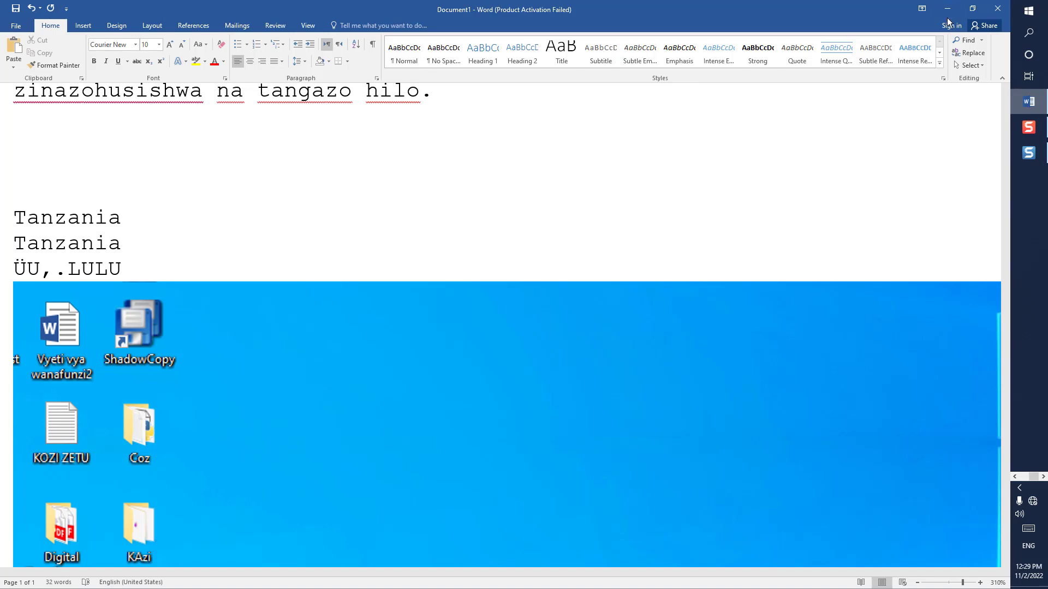
click(948, 18)
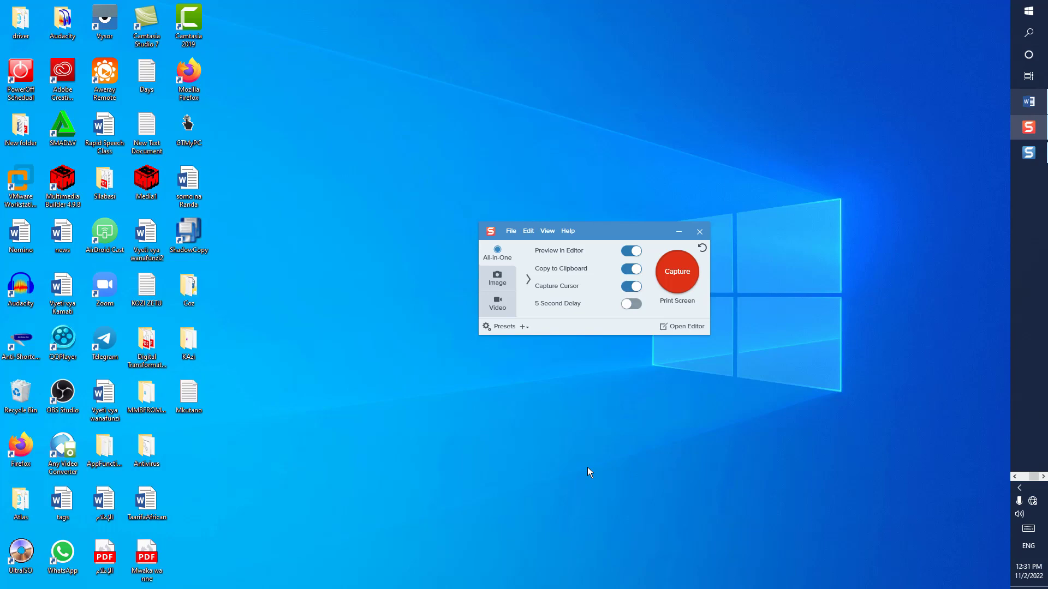
Launch the On-Screen Keyboard with the osk command and move it clear of Snagit's capture window.
key(super+r)
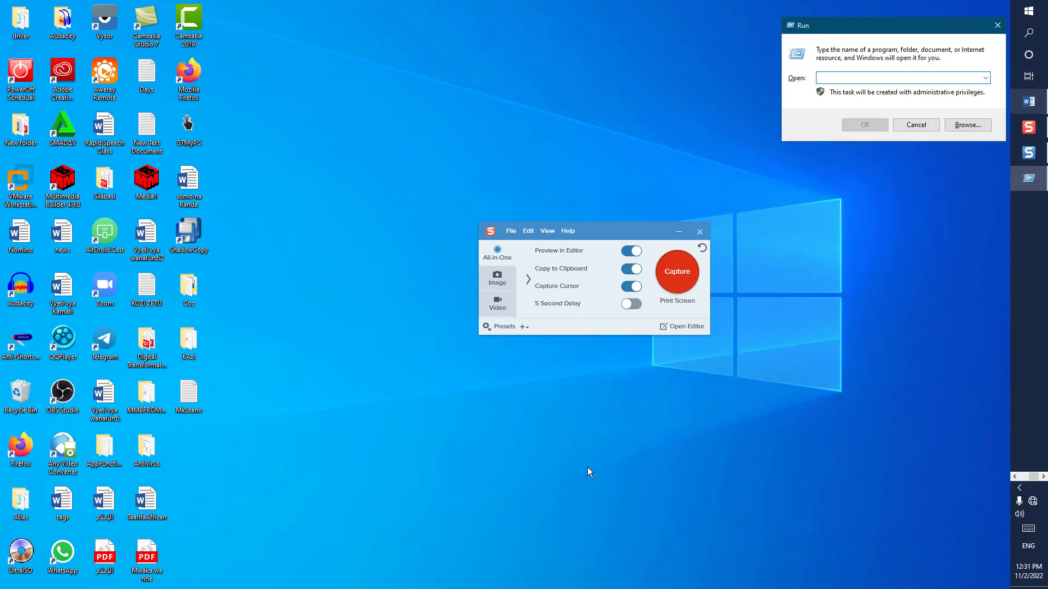
text(osk)
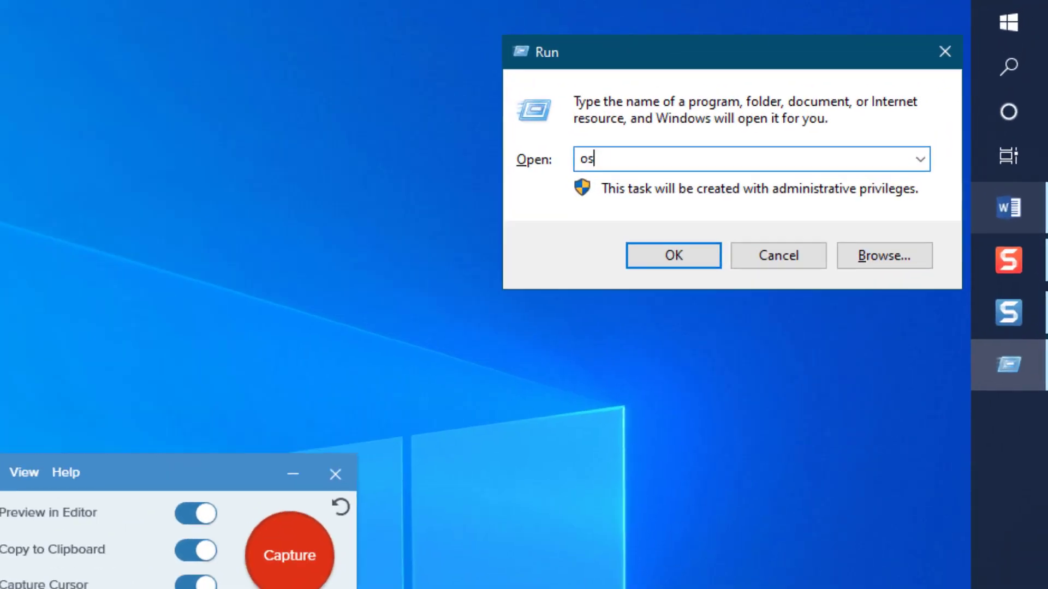
key(Return)
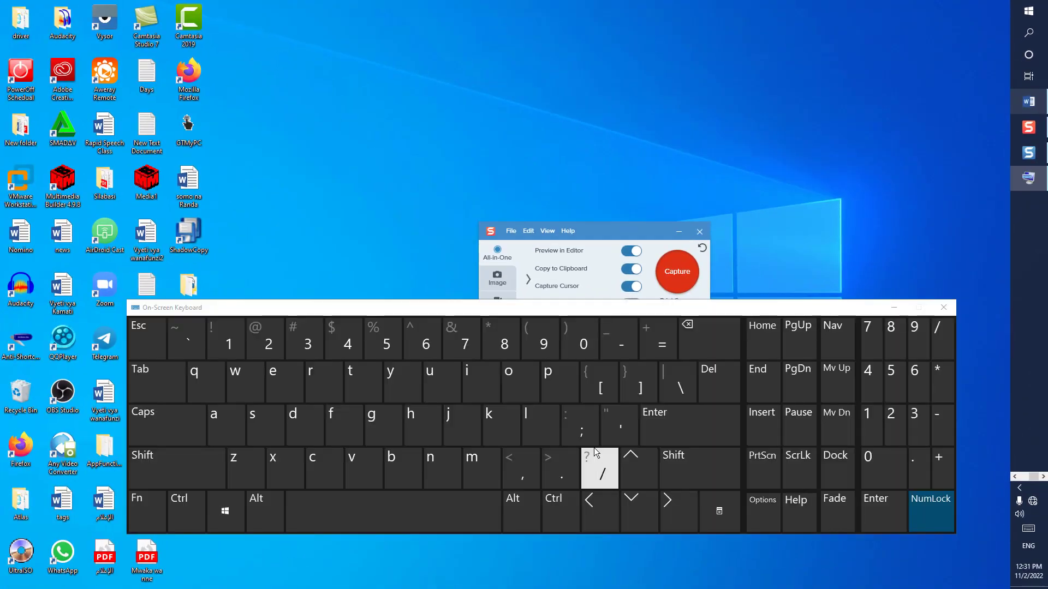
drag(573, 307, 570, 350)
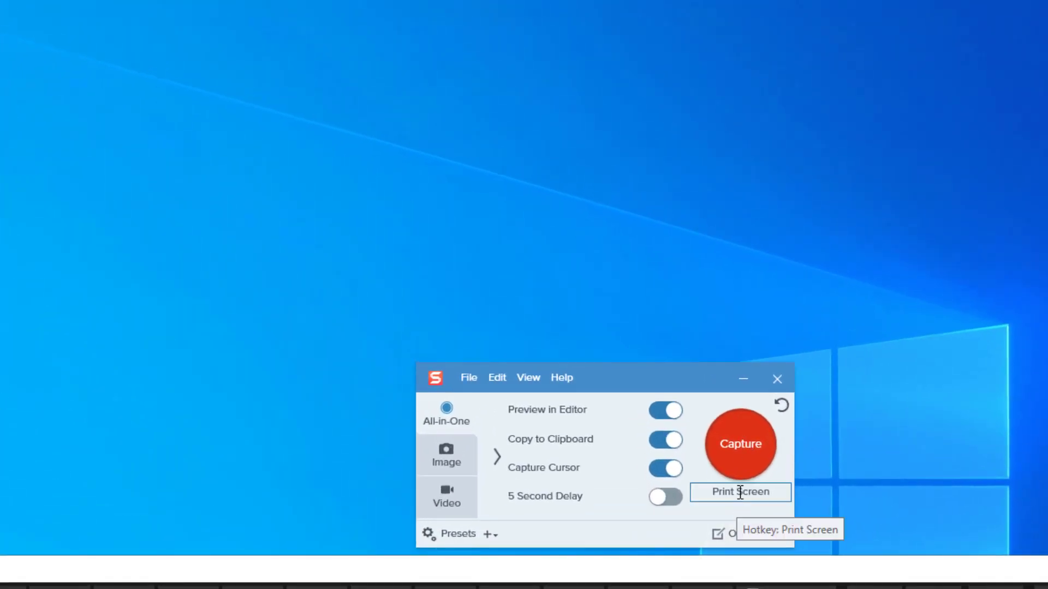
Change Snagit's All-in-One capture hotkey to Ctrl+K.
click(740, 492)
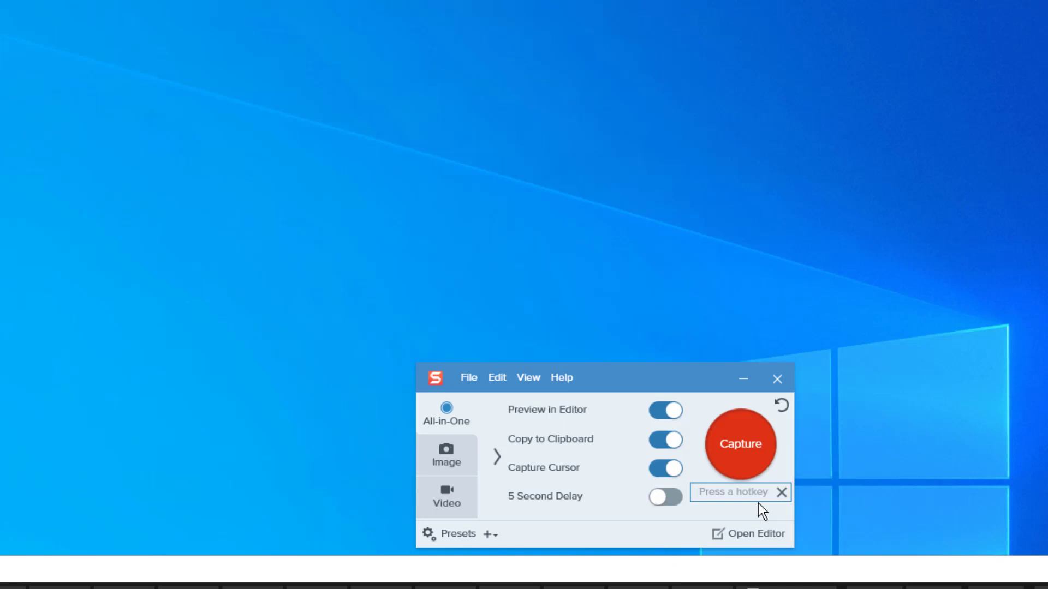
key(ctrl+k)
click(716, 379)
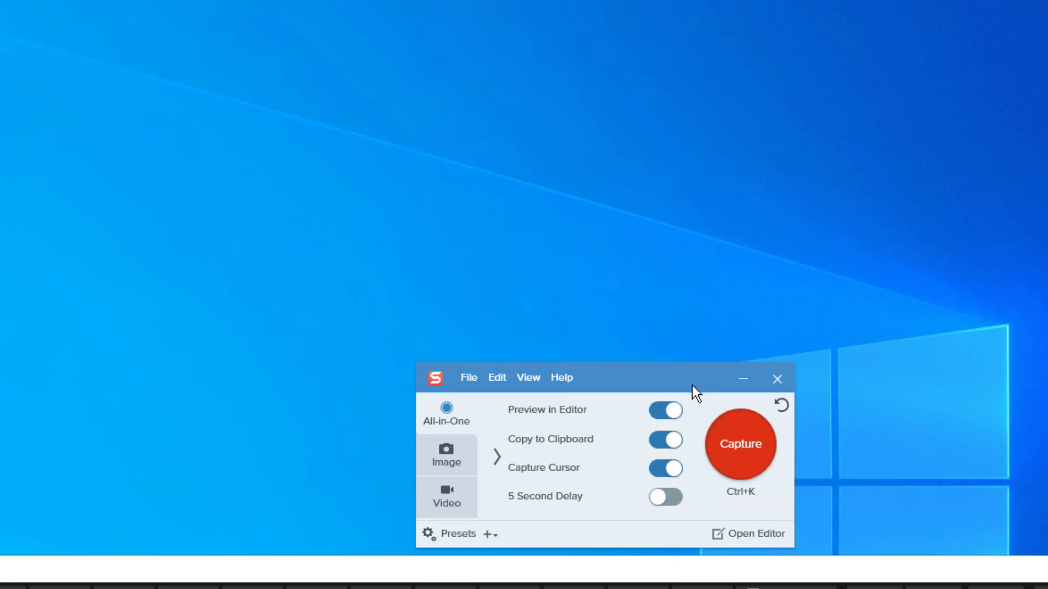
Test the new capture hotkey by selecting a desktop region about 840 × 501 pixels, and cancel the capture.
key(ctrl+k)
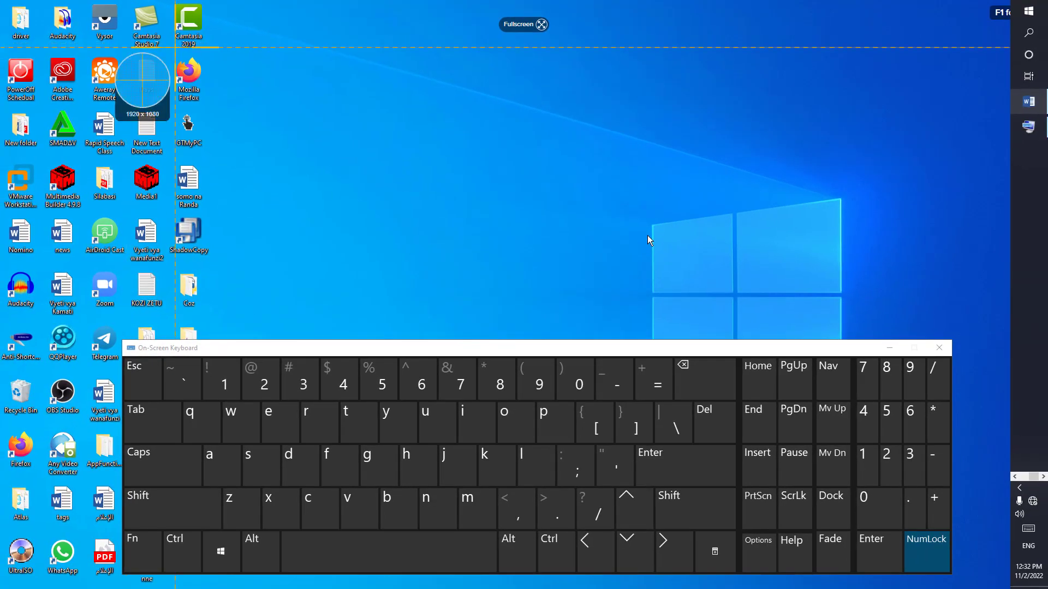
drag(174, 48, 633, 321)
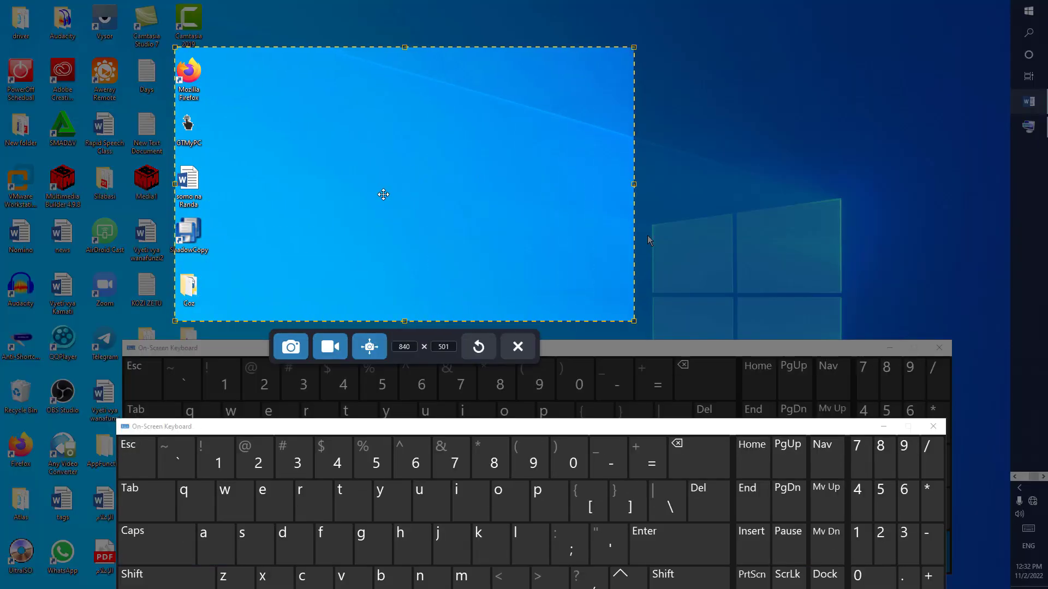
click(528, 349)
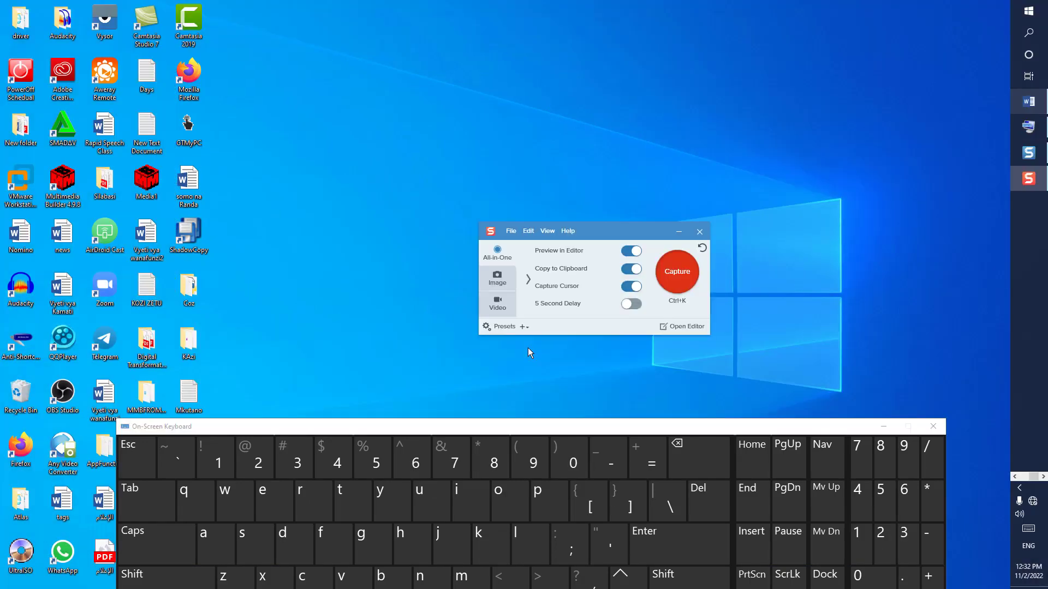
Reposition the On-Screen Keyboard just below Snagit's capture window, and minimize it.
drag(504, 427, 508, 363)
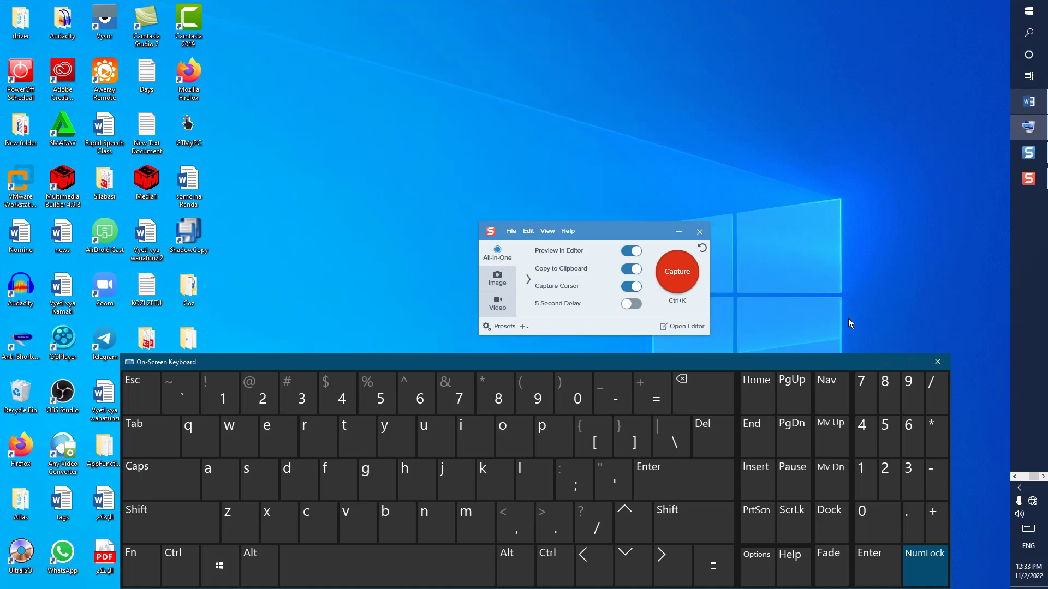
click(889, 362)
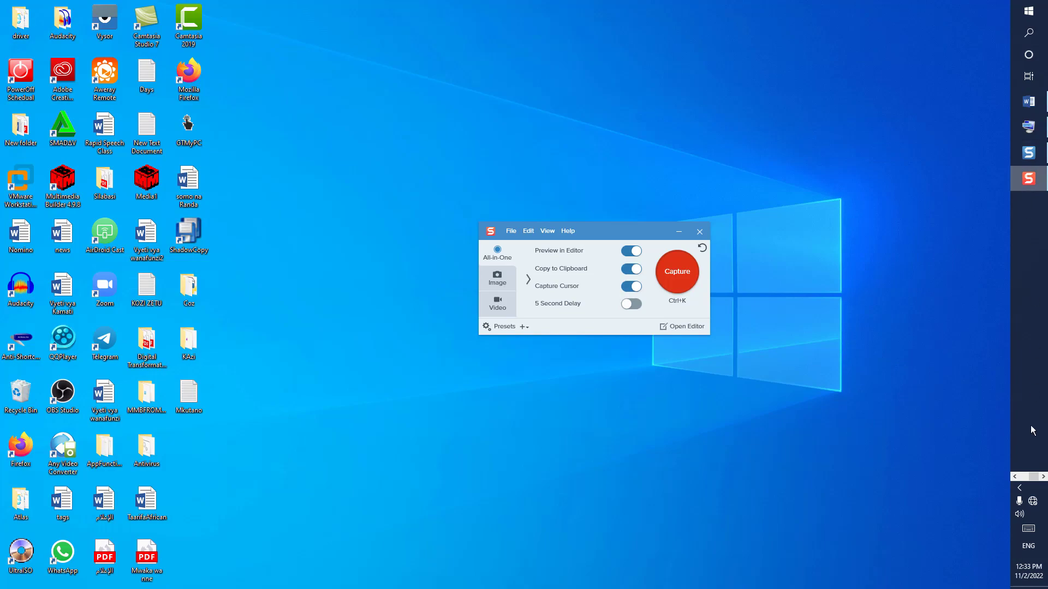
Switch to Firefox, show the English conversation video on YouTube, and rewind it to 0:03.
drag(1036, 480, 998, 484)
click(1030, 391)
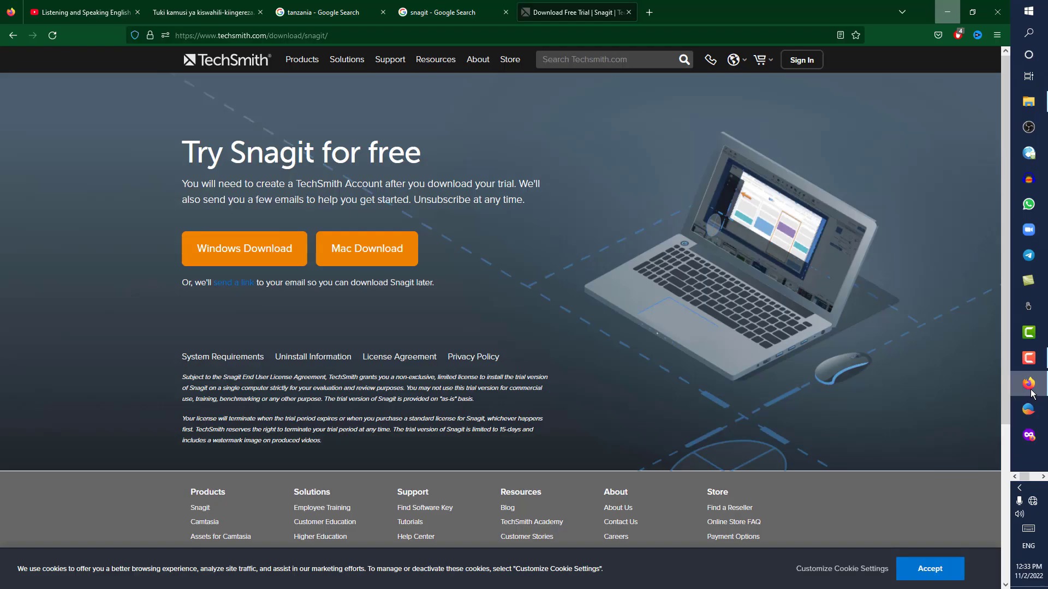
click(70, 15)
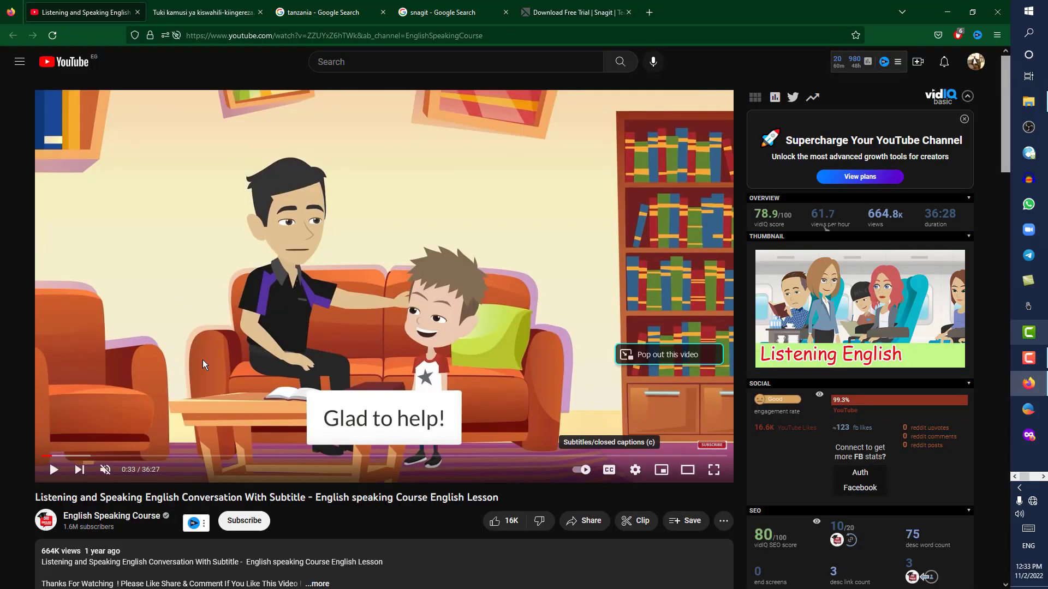
drag(49, 458, 42, 458)
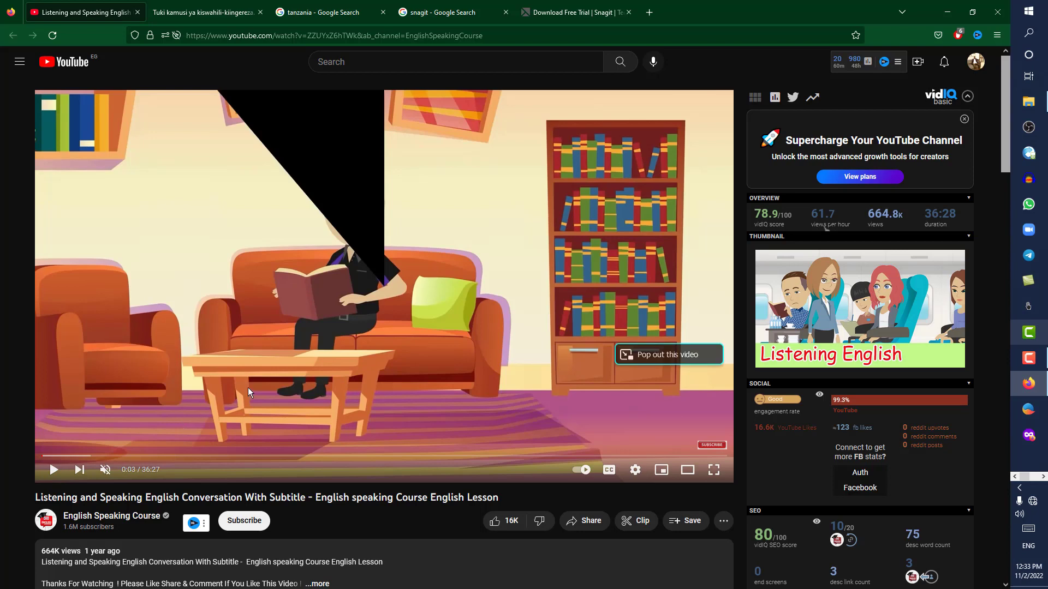
key(Print)
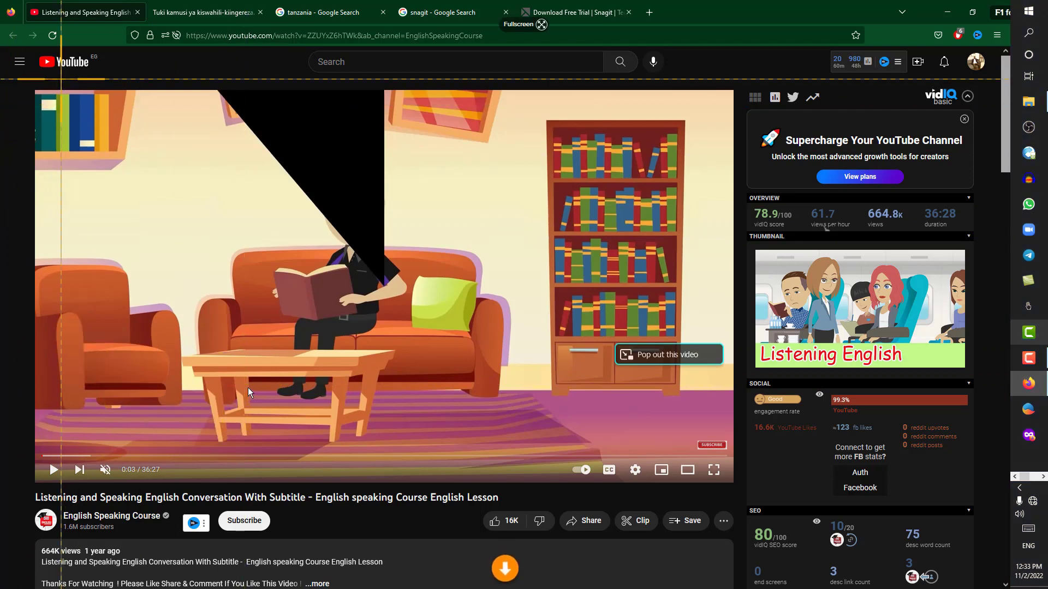
drag(30, 87, 155, 362)
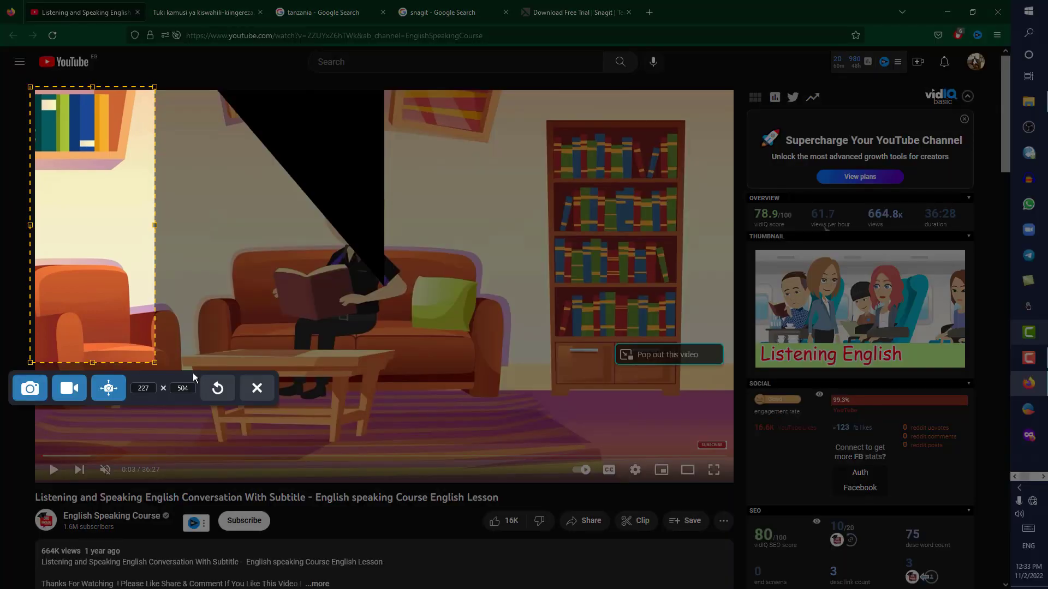
click(256, 388)
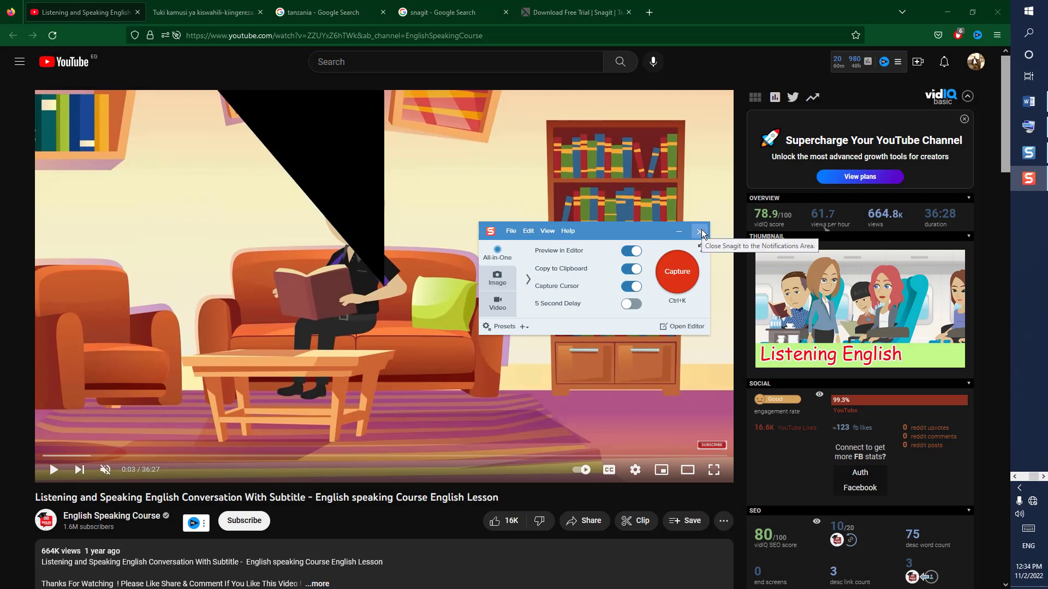
Start a Snagit video recording of the video's lower subtitle strip, about 1318 × 172 pixels, and play the YouTube video.
click(673, 272)
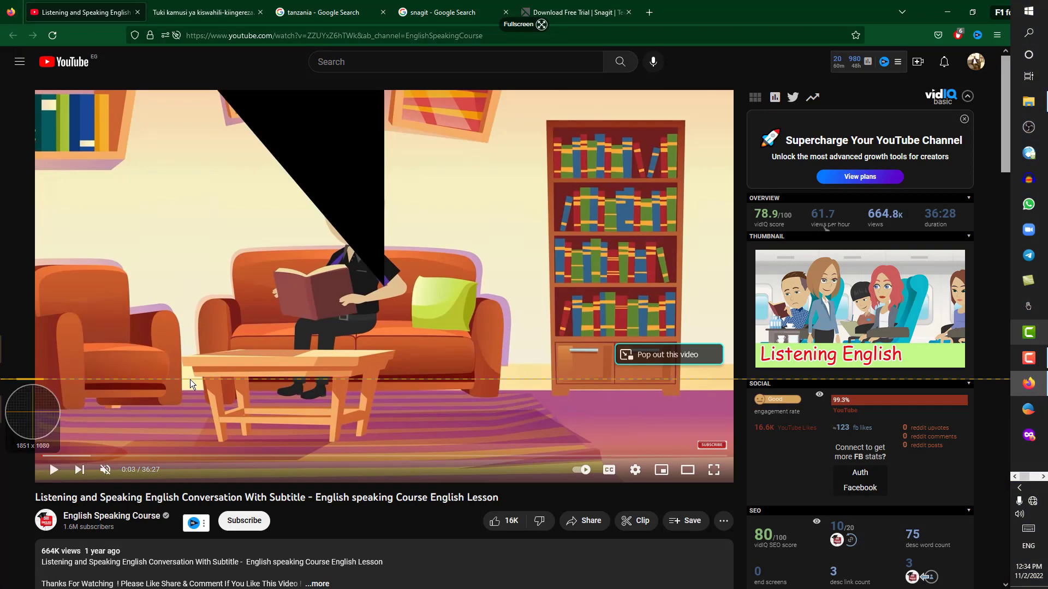
drag(24, 394, 744, 487)
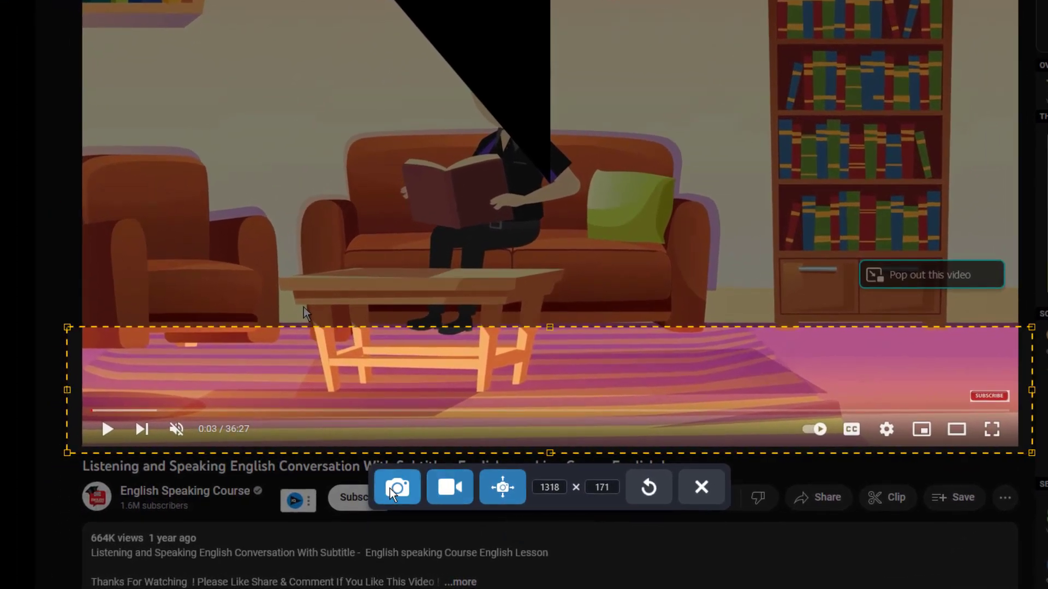
click(446, 494)
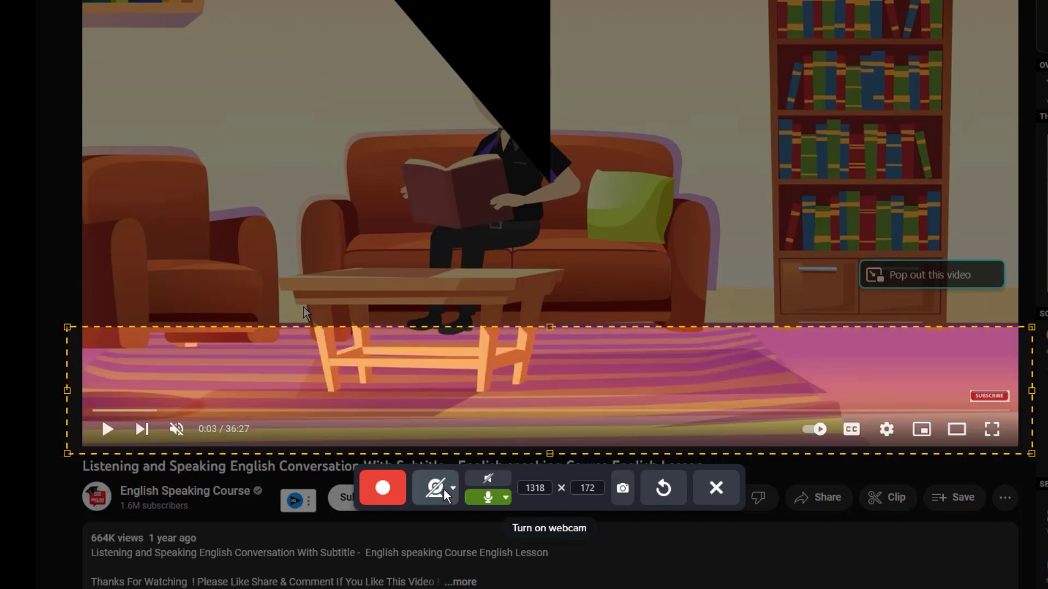
click(402, 491)
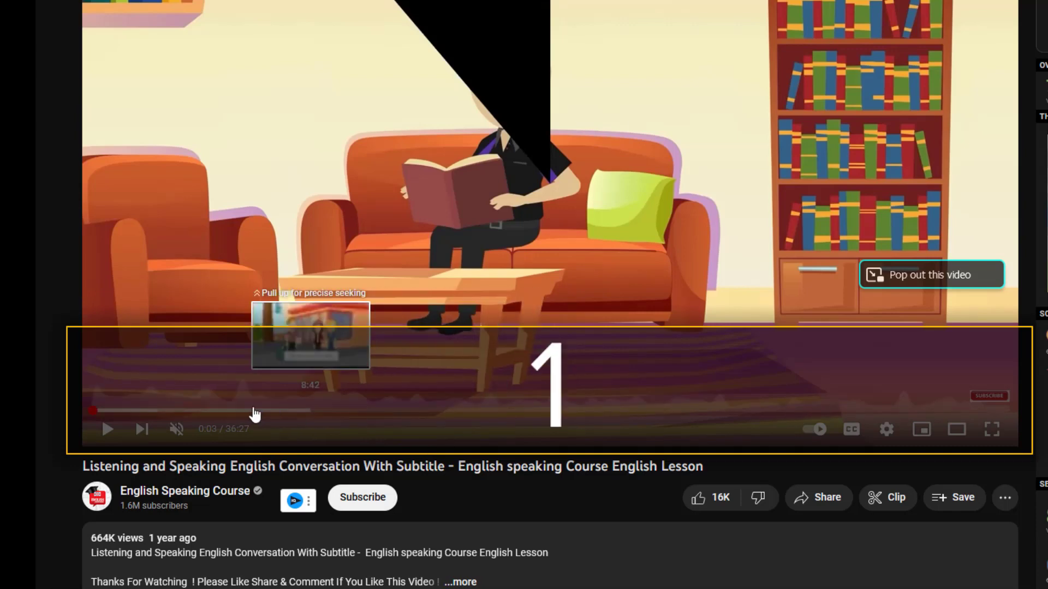
click(108, 431)
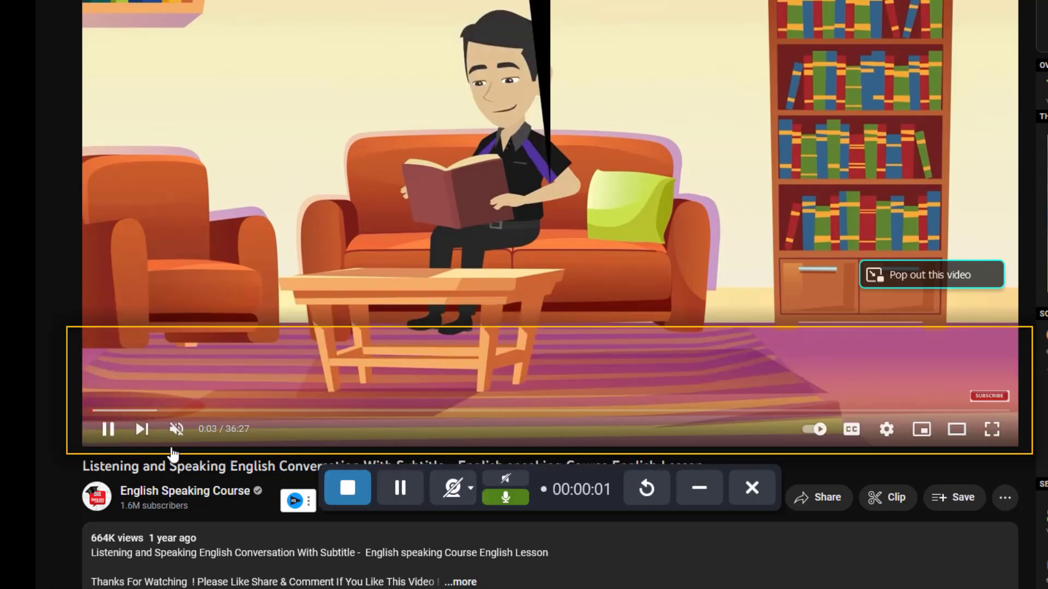